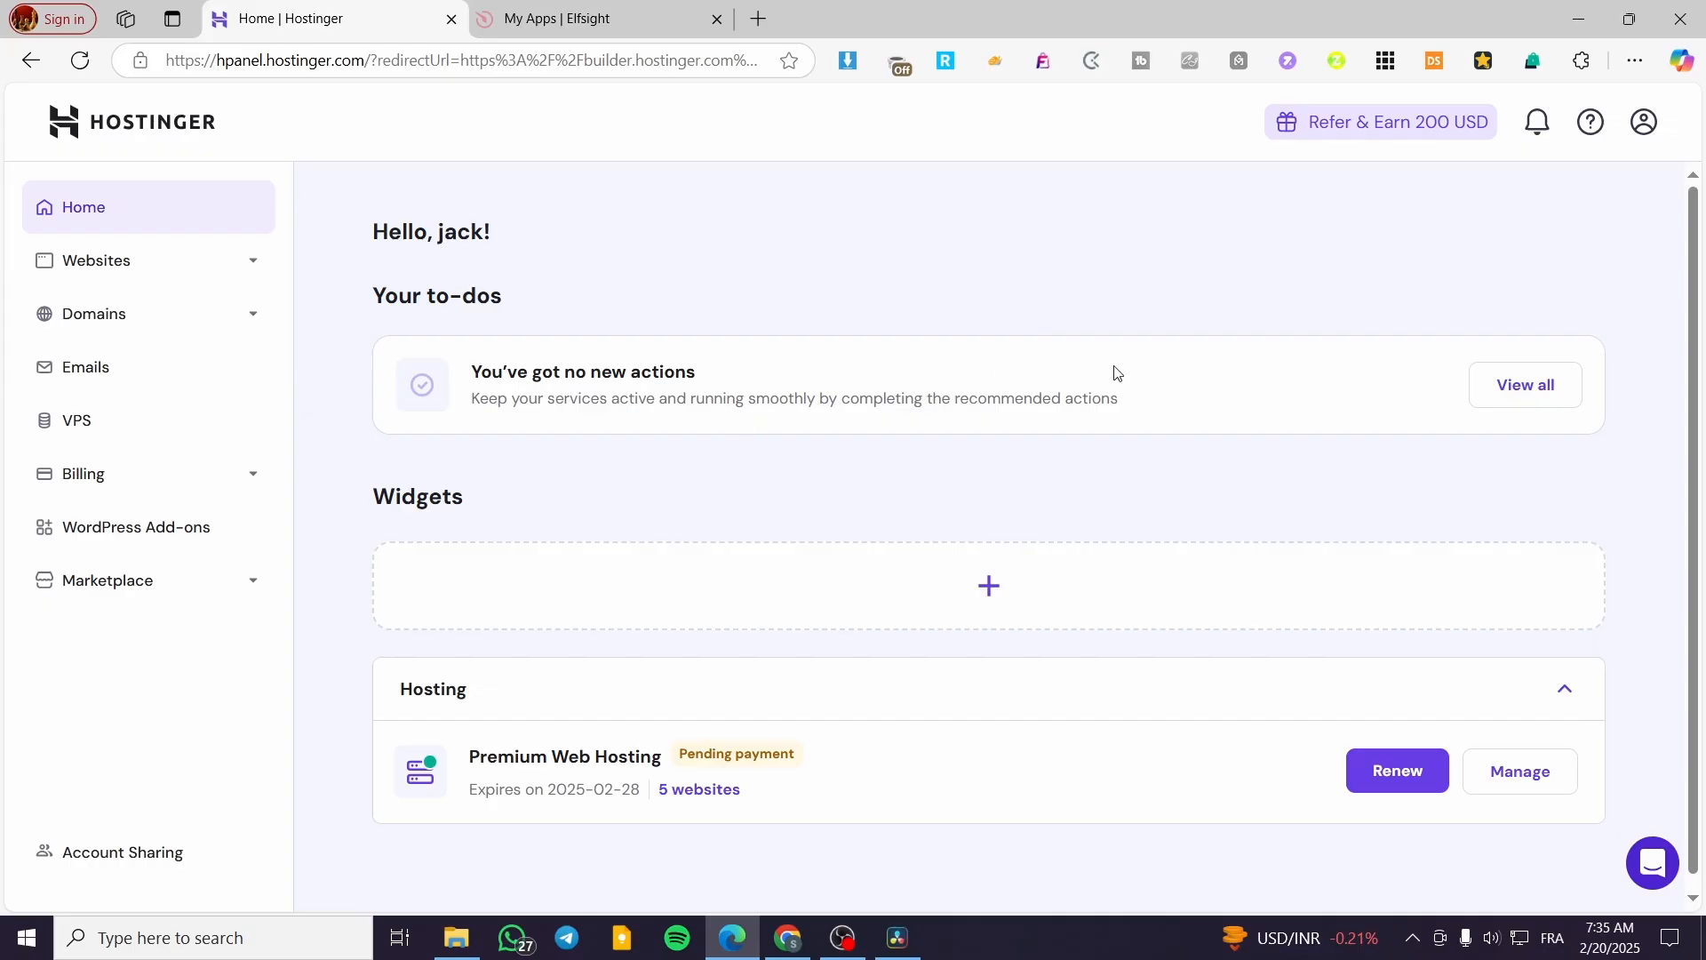
- Open the jacksclothing.xyz site from the websites list for editing in the website builder
{"action": "left_click", "coordinate": [41, 276]}
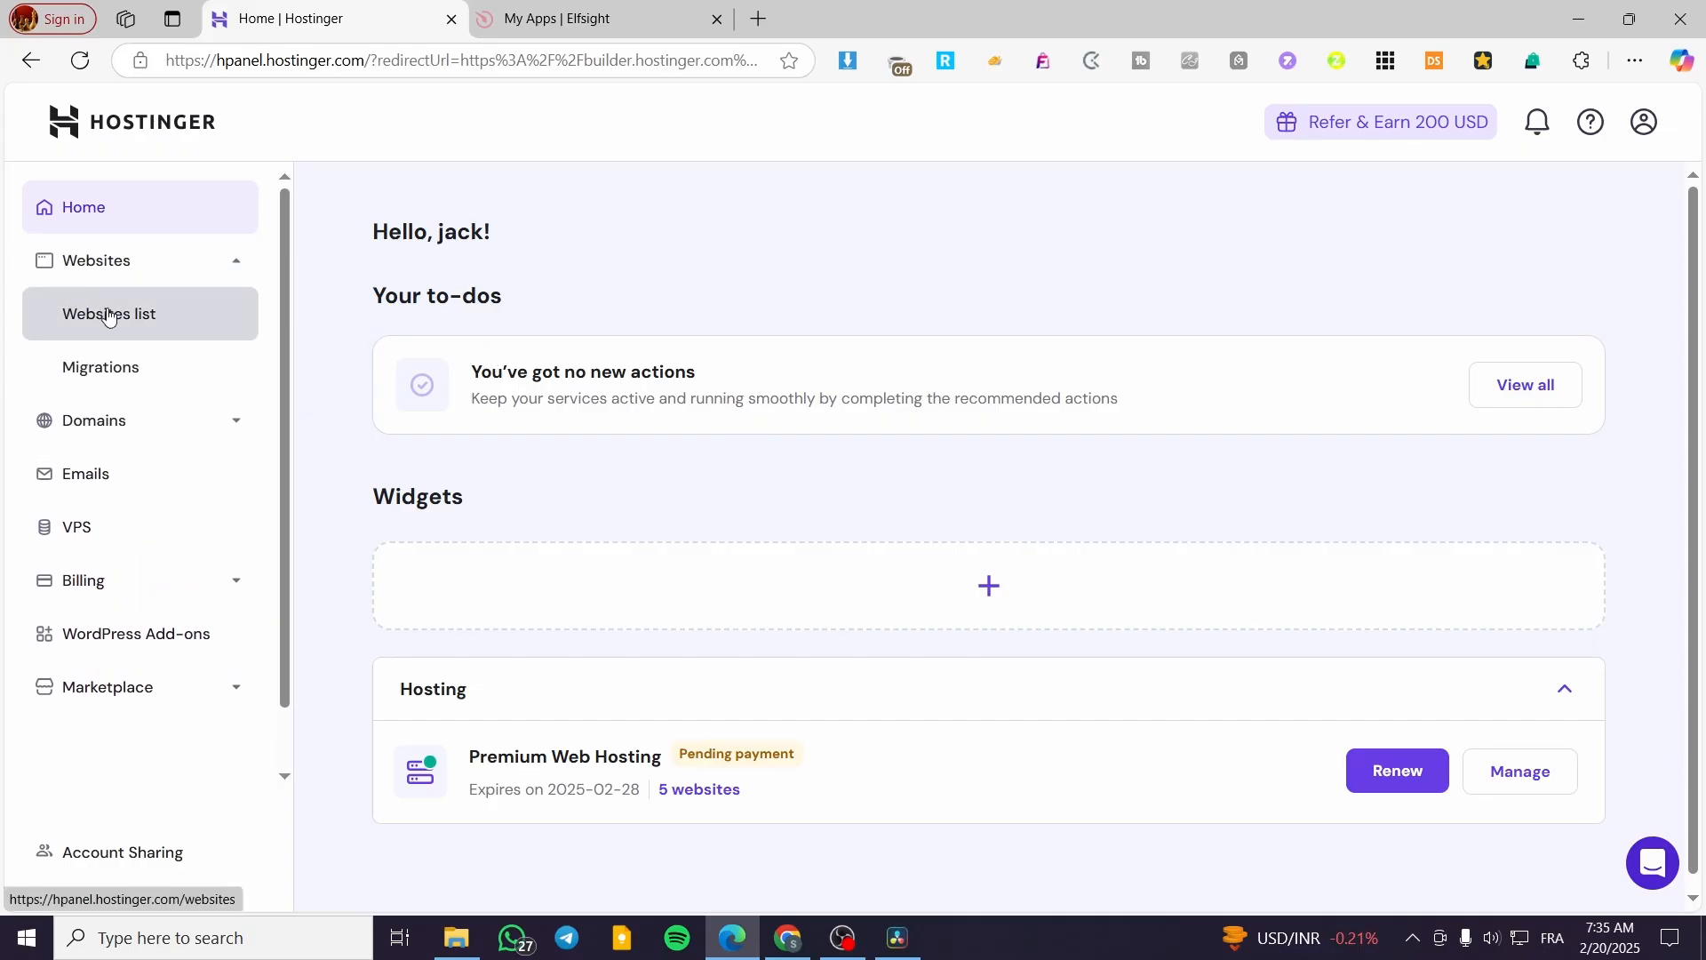
{"action": "left_click", "coordinate": [80, 322]}
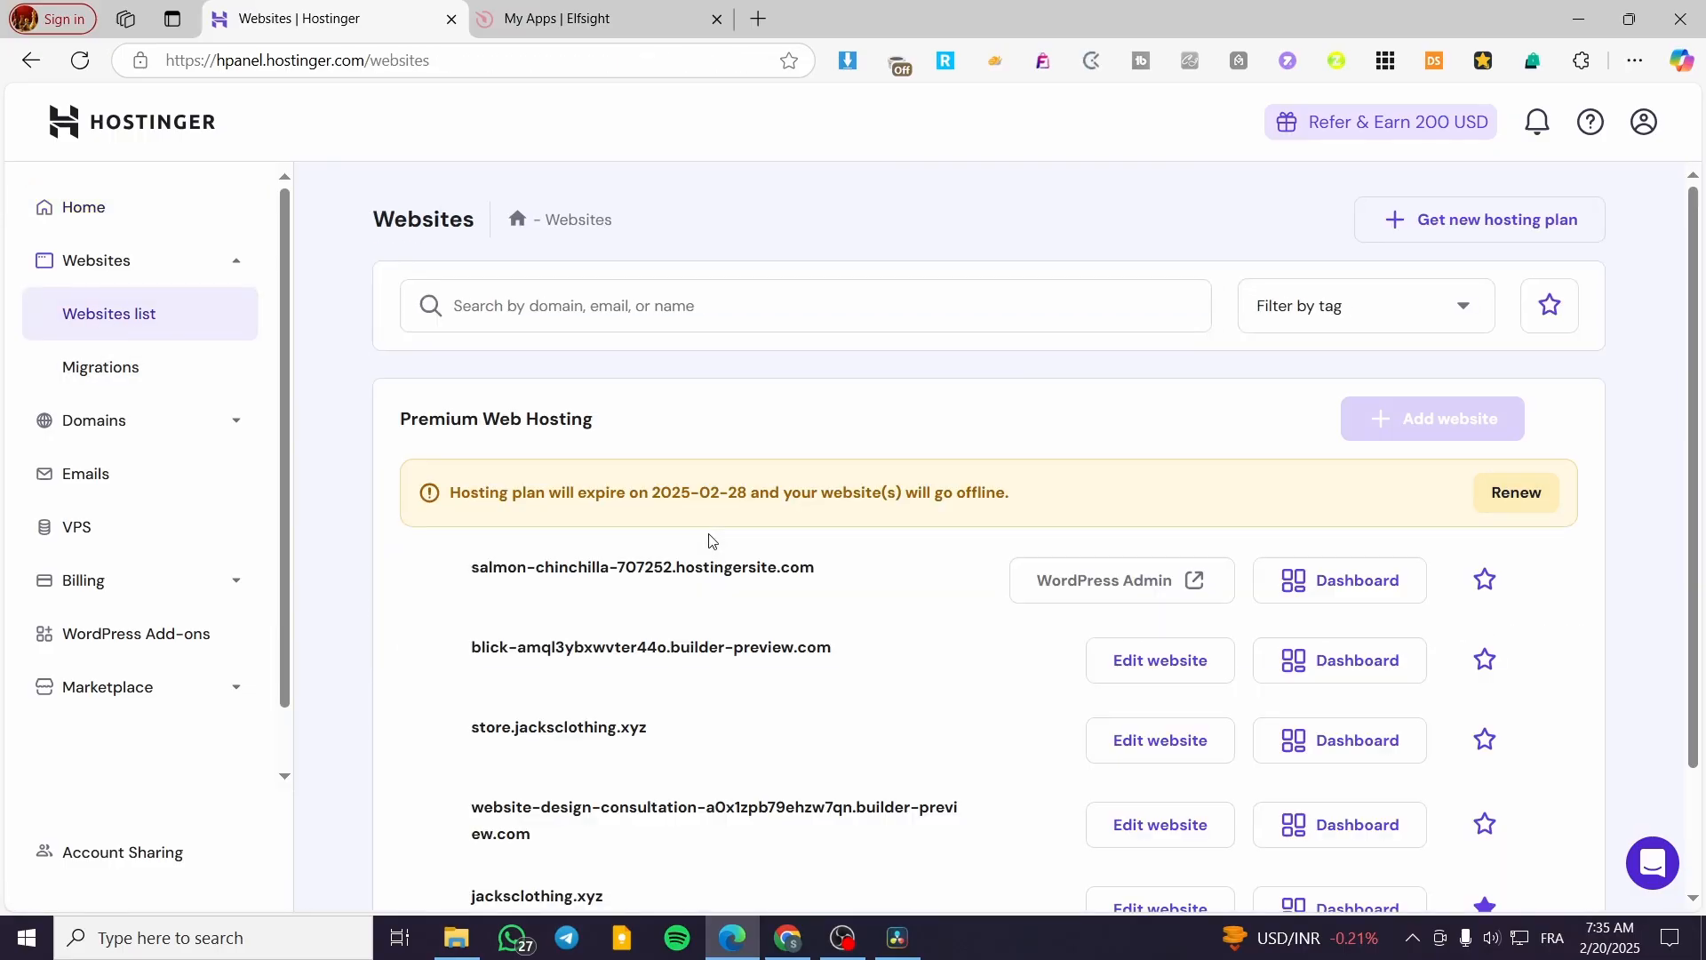
{"action": "scroll", "coordinate": [1078, 739], "scroll_direction": "down", "scroll_amount": 1}
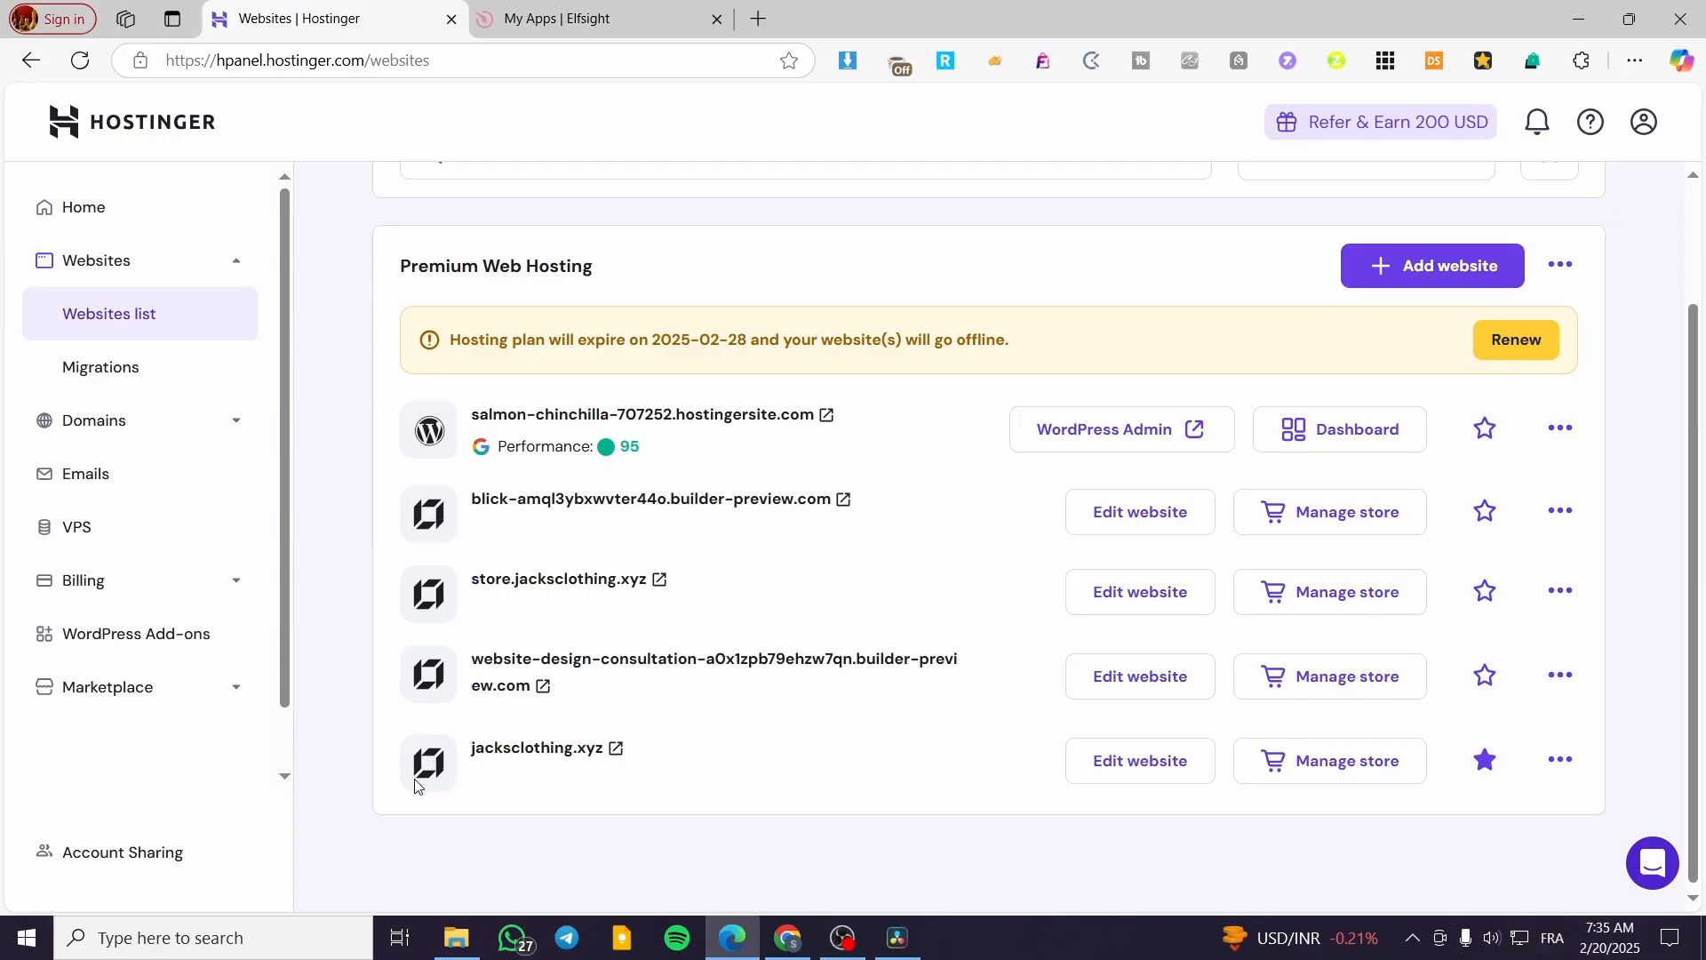
{"action": "left_click", "coordinate": [1146, 761]}
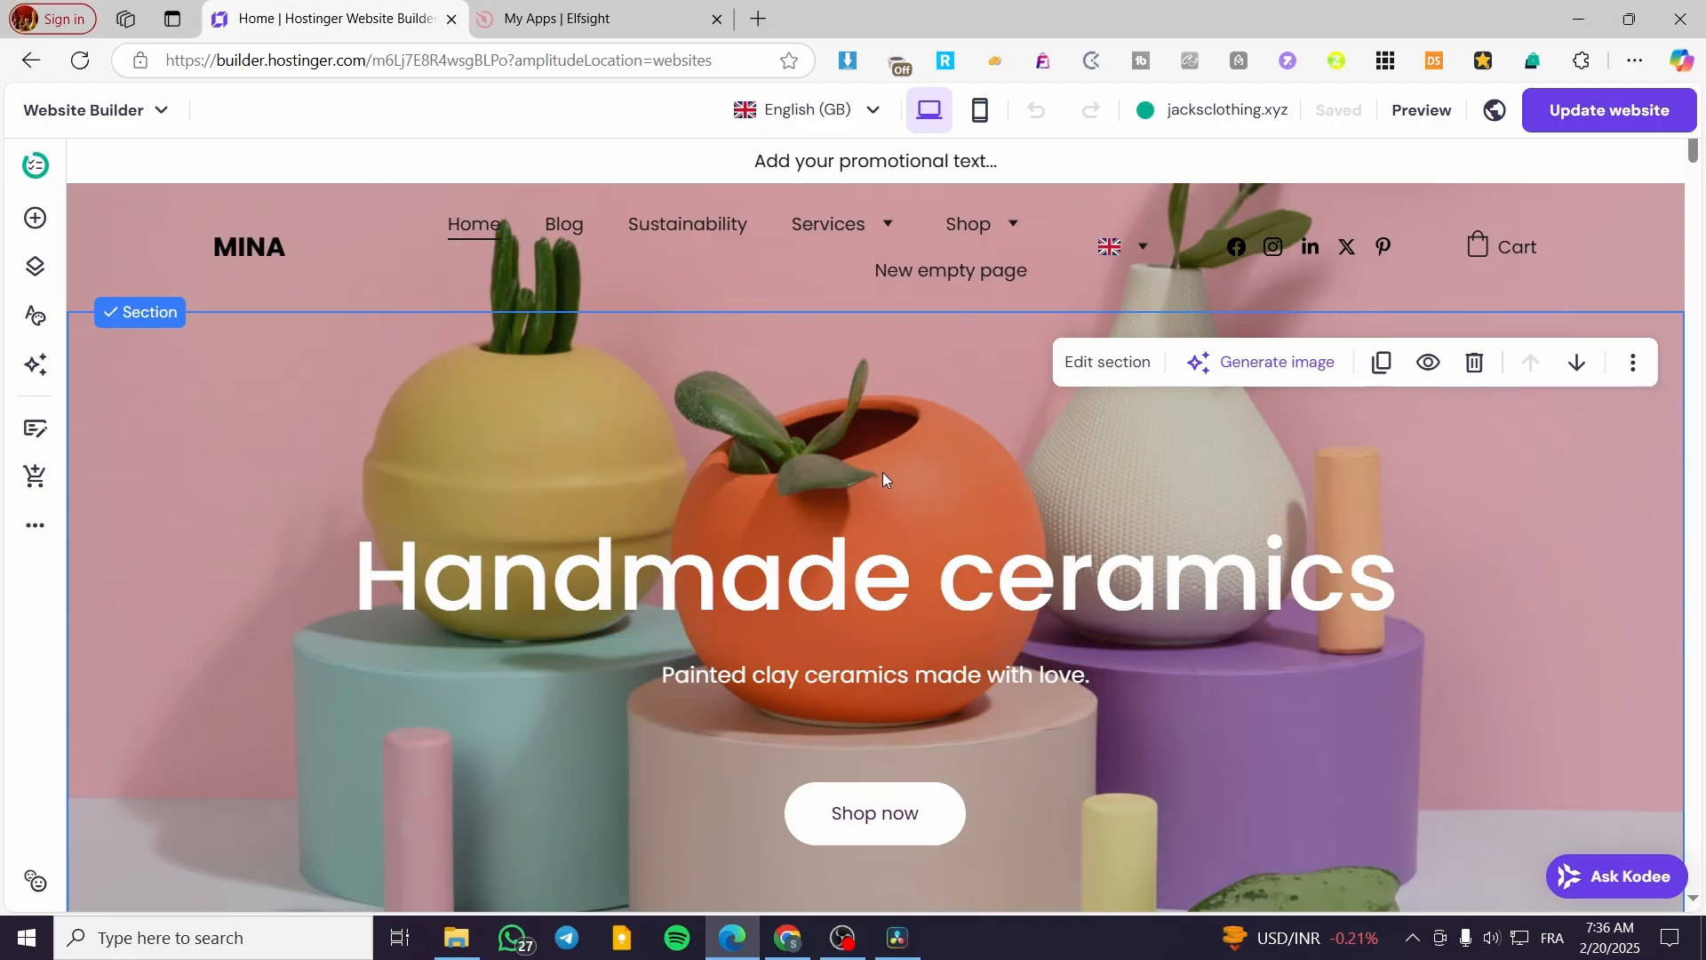
- Add an image element to the home page's hero section, below the tagline
{"action": "scroll", "coordinate": [882, 472], "scroll_direction": "down", "scroll_amount": 3}
{"action": "scroll", "coordinate": [659, 473], "scroll_direction": "up", "scroll_amount": 3}
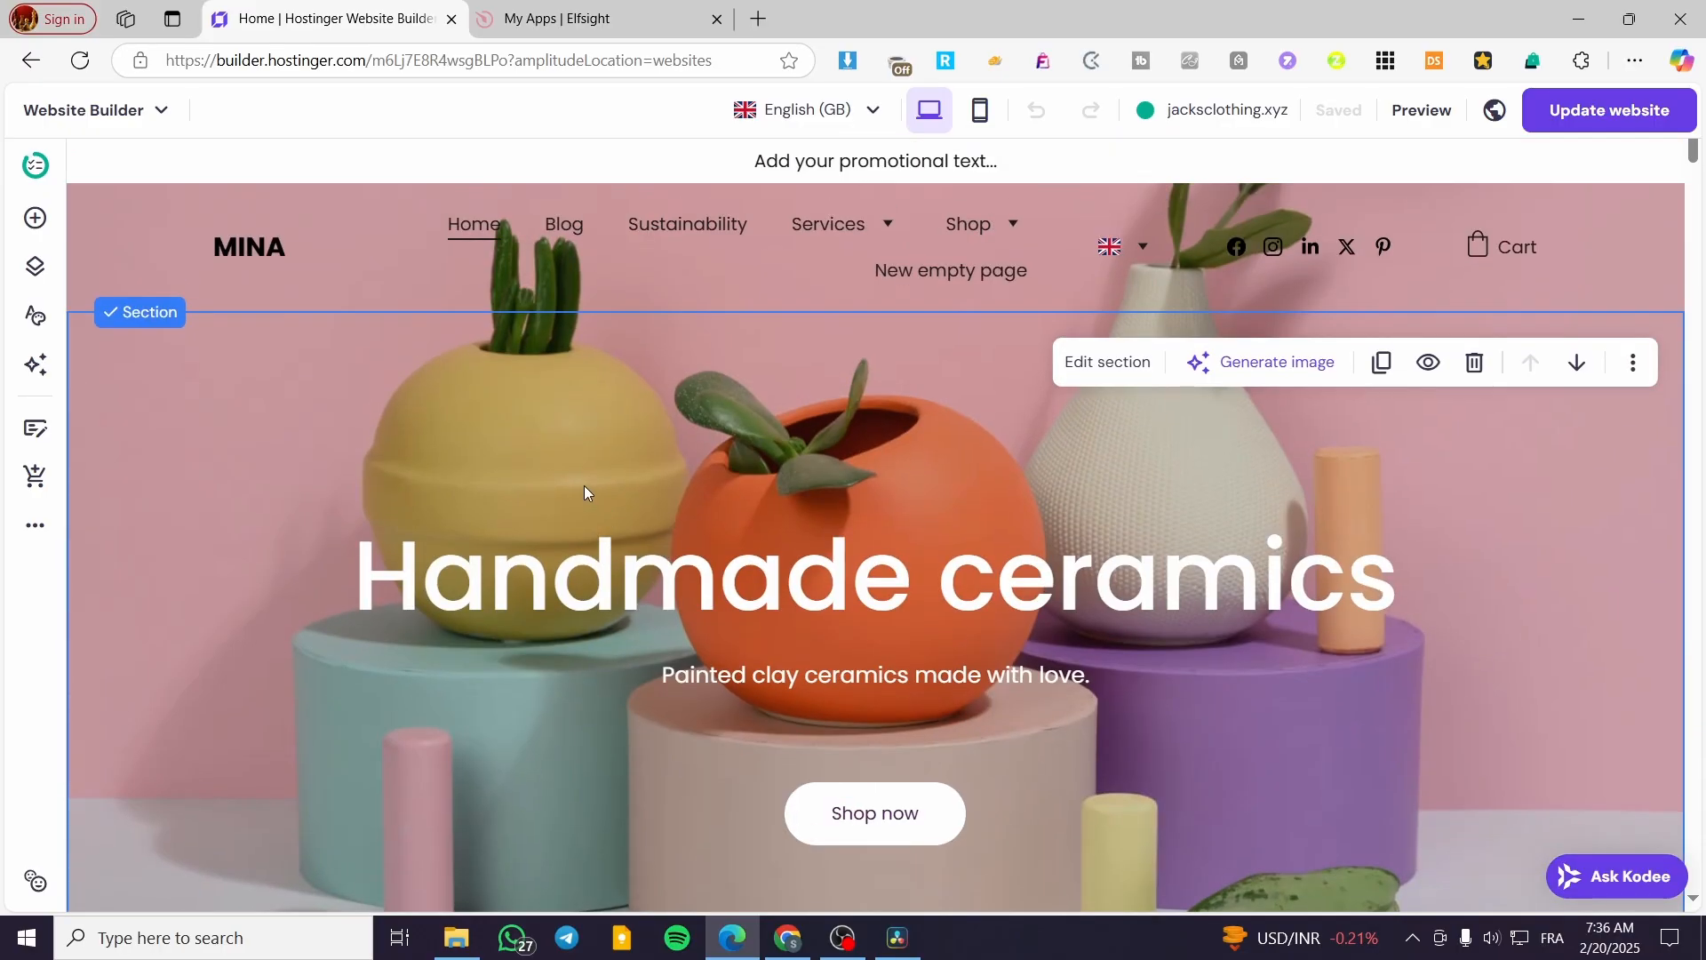
{"action": "left_click", "coordinate": [34, 220]}
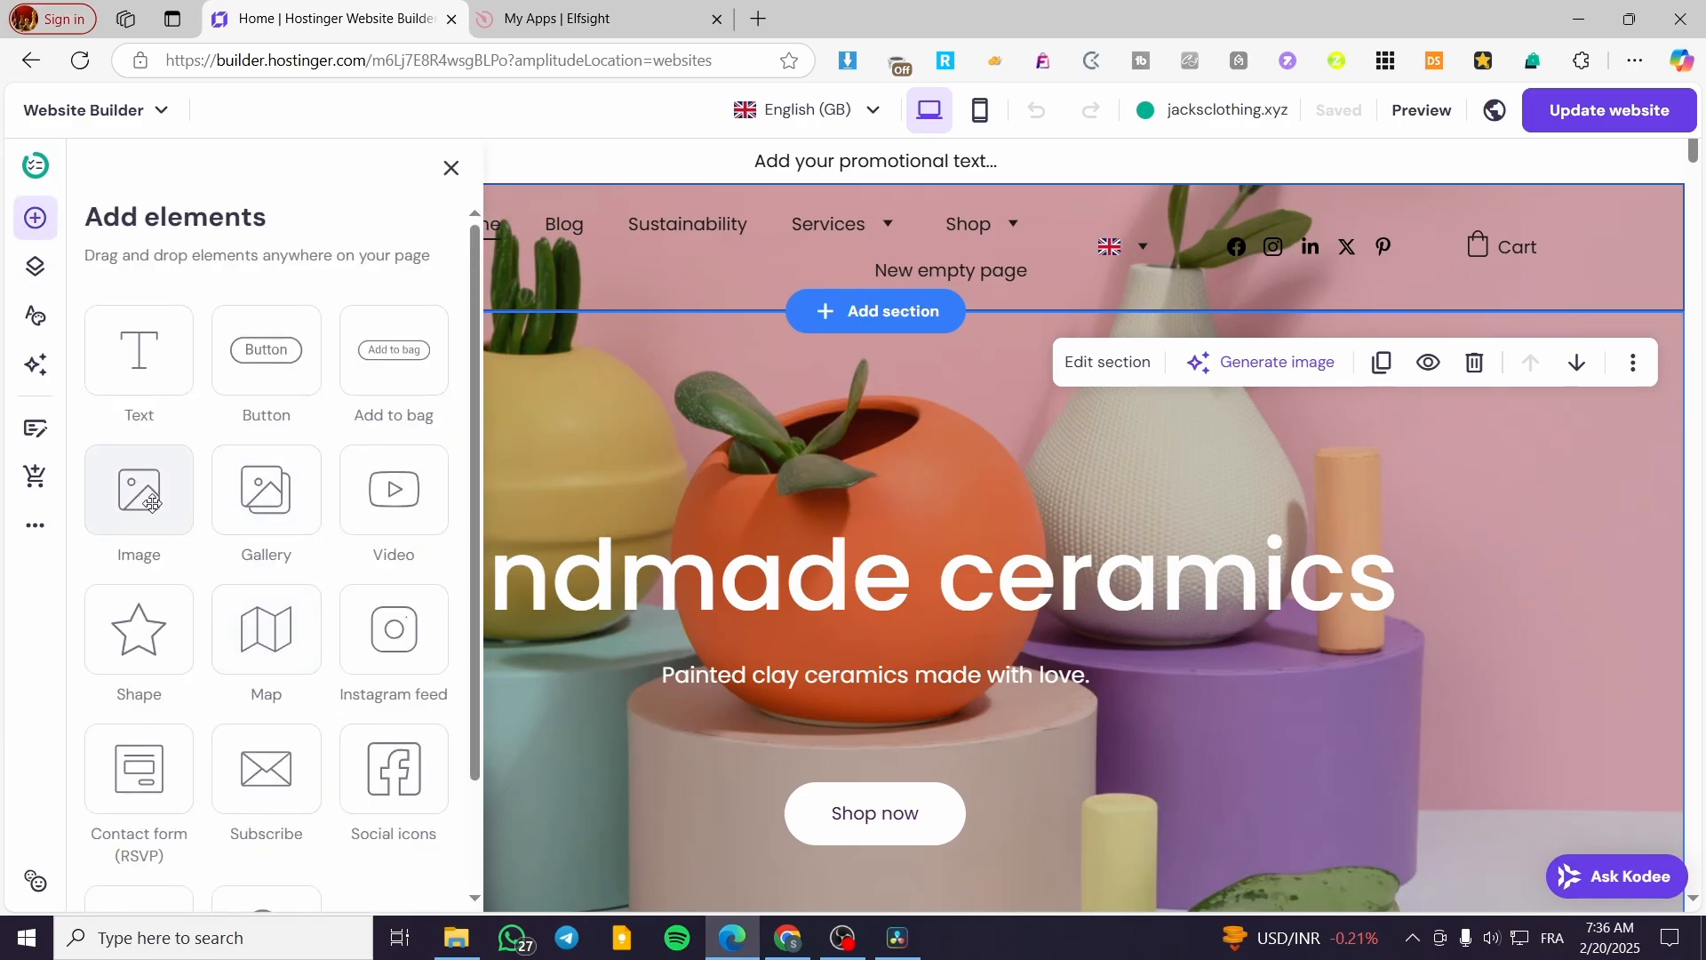
{"action": "left_click_drag", "start_coordinate": [152, 504], "coordinate": [592, 676]}
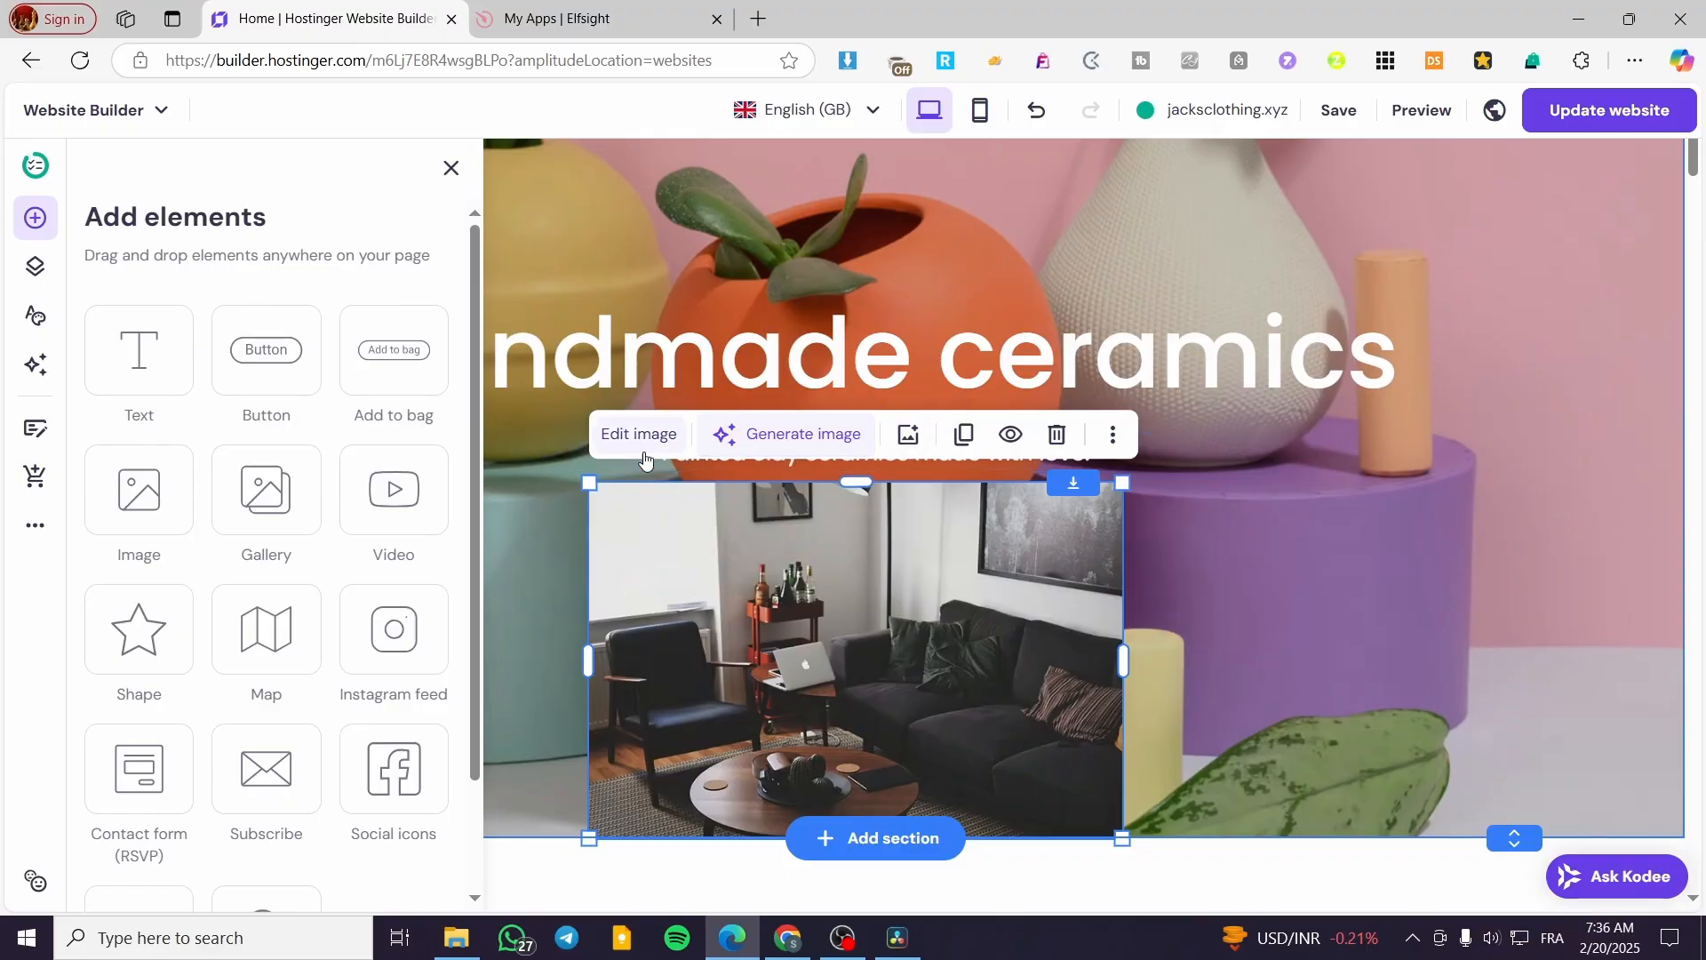
- Explore the new image's action and animation settings, trying the Scale animation before choosing No animation
{"action": "left_click", "coordinate": [617, 435]}
{"action": "scroll", "coordinate": [1422, 711], "scroll_direction": "down", "scroll_amount": 3}
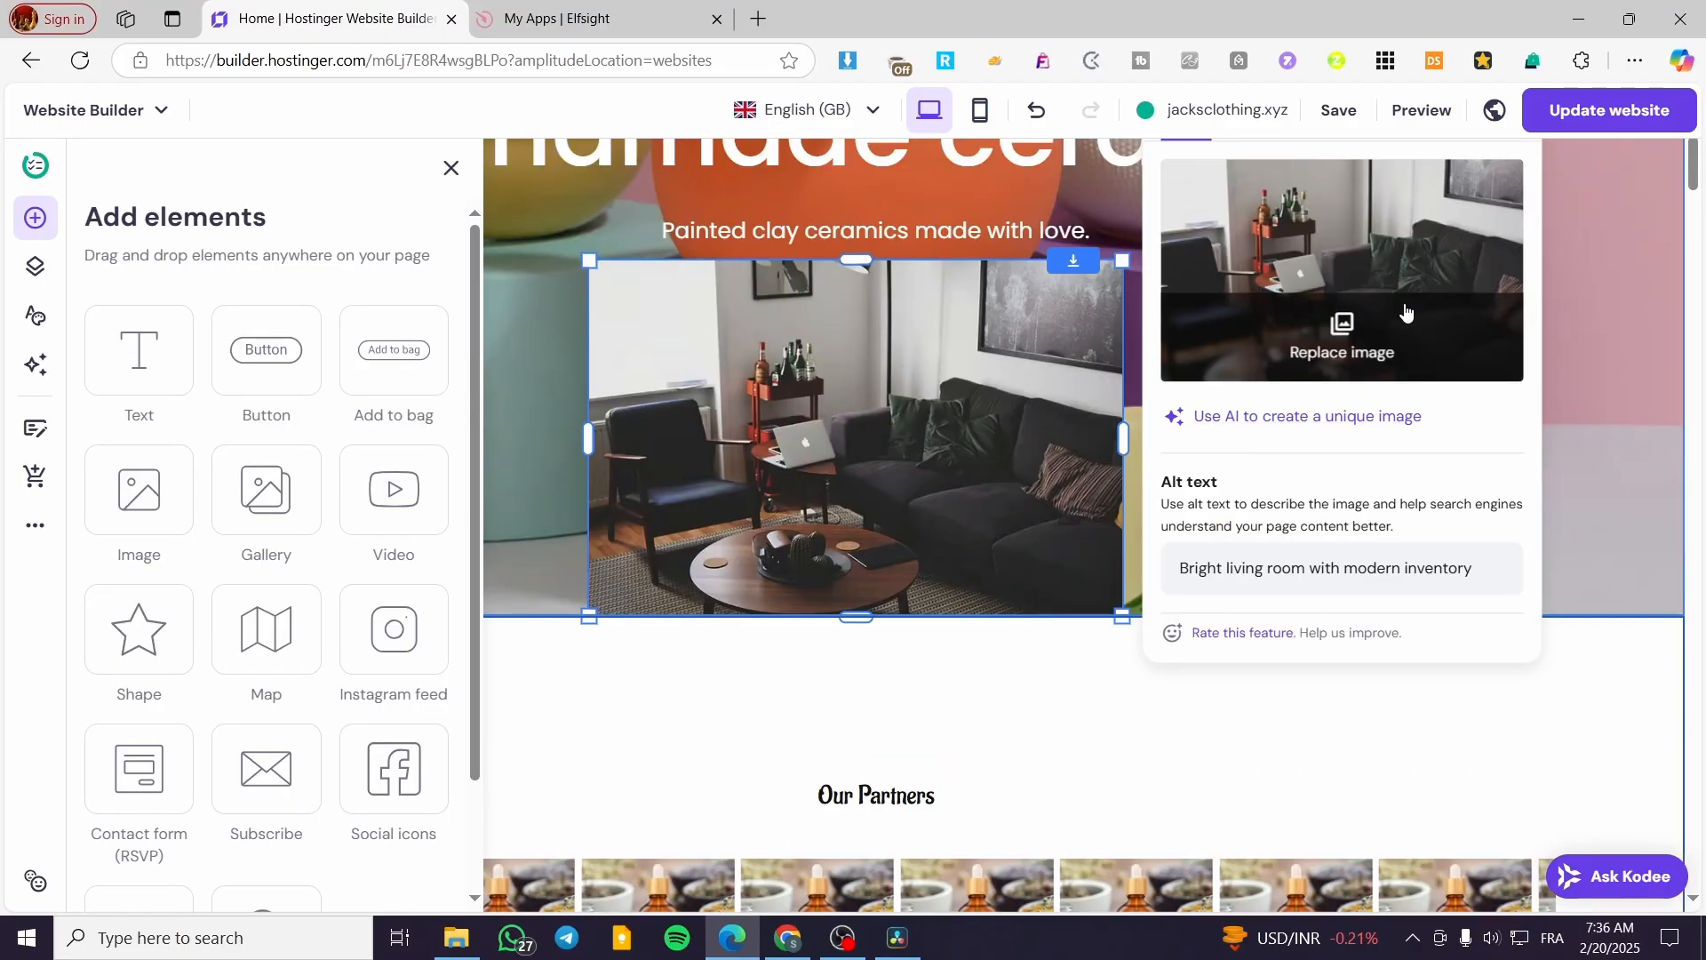
{"action": "scroll", "coordinate": [1284, 513], "scroll_direction": "up", "scroll_amount": 5}
{"action": "scroll", "coordinate": [1283, 513], "scroll_direction": "up", "scroll_amount": 1}
{"action": "scroll", "coordinate": [1319, 569], "scroll_direction": "down", "scroll_amount": 1}
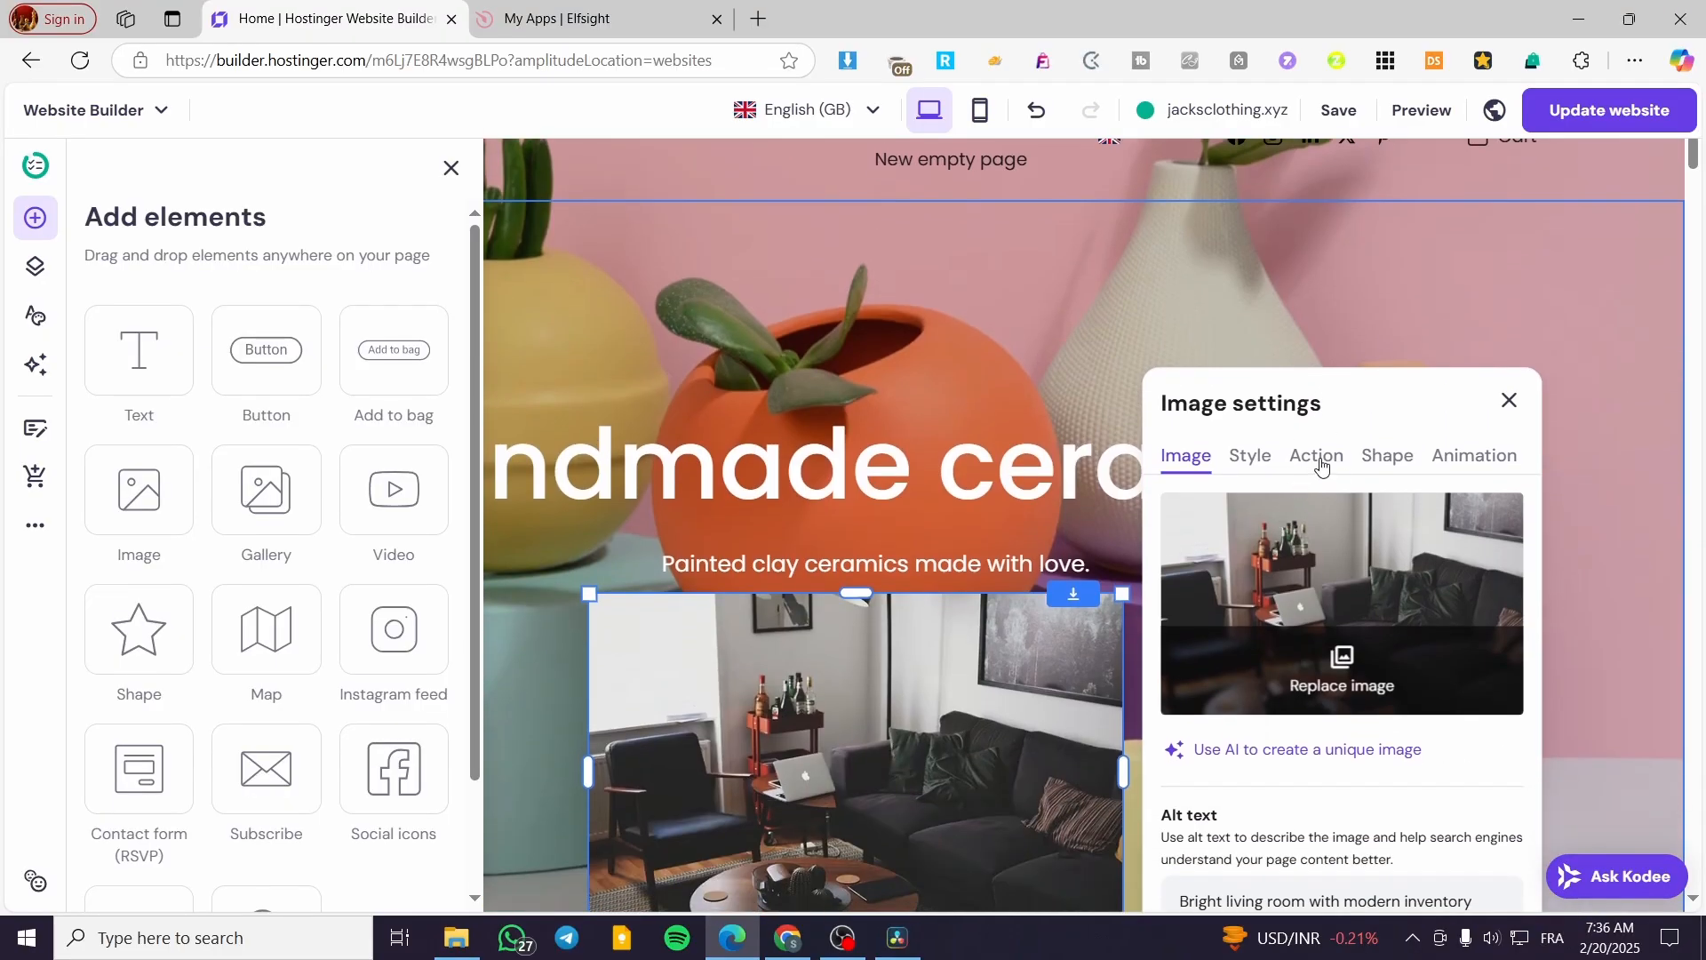
{"action": "left_click", "coordinate": [1320, 464]}
{"action": "right_click", "coordinate": [1480, 462]}
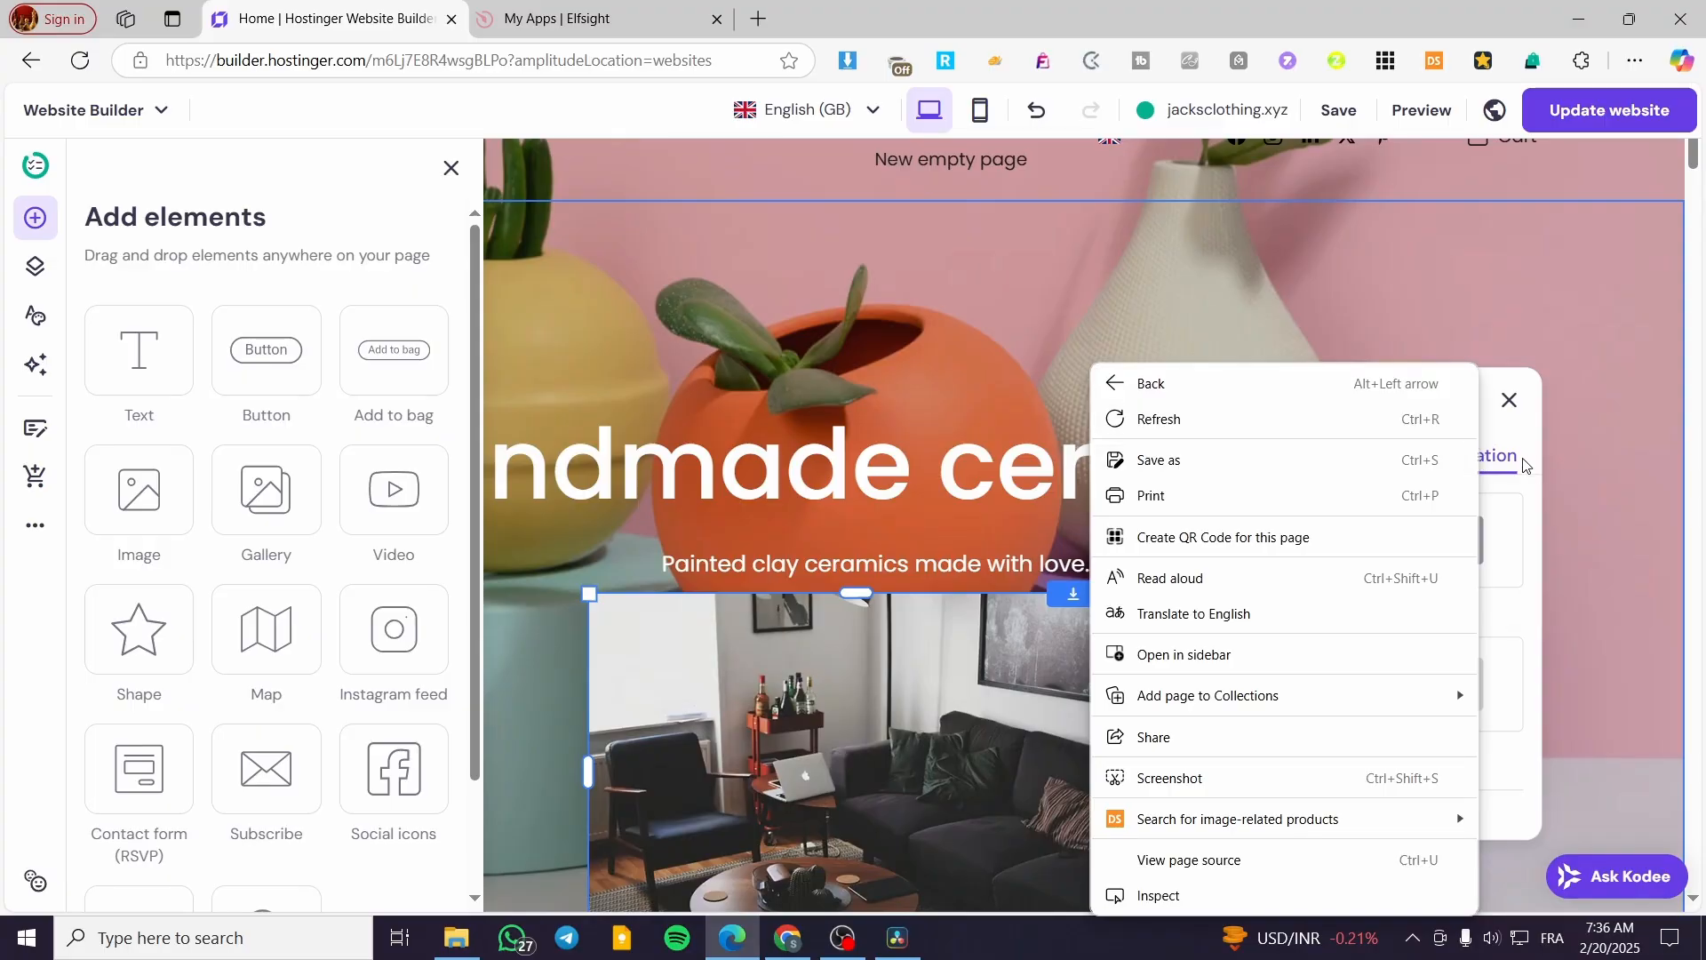
{"action": "left_click", "coordinate": [1518, 462]}
{"action": "left_click", "coordinate": [1440, 711]}
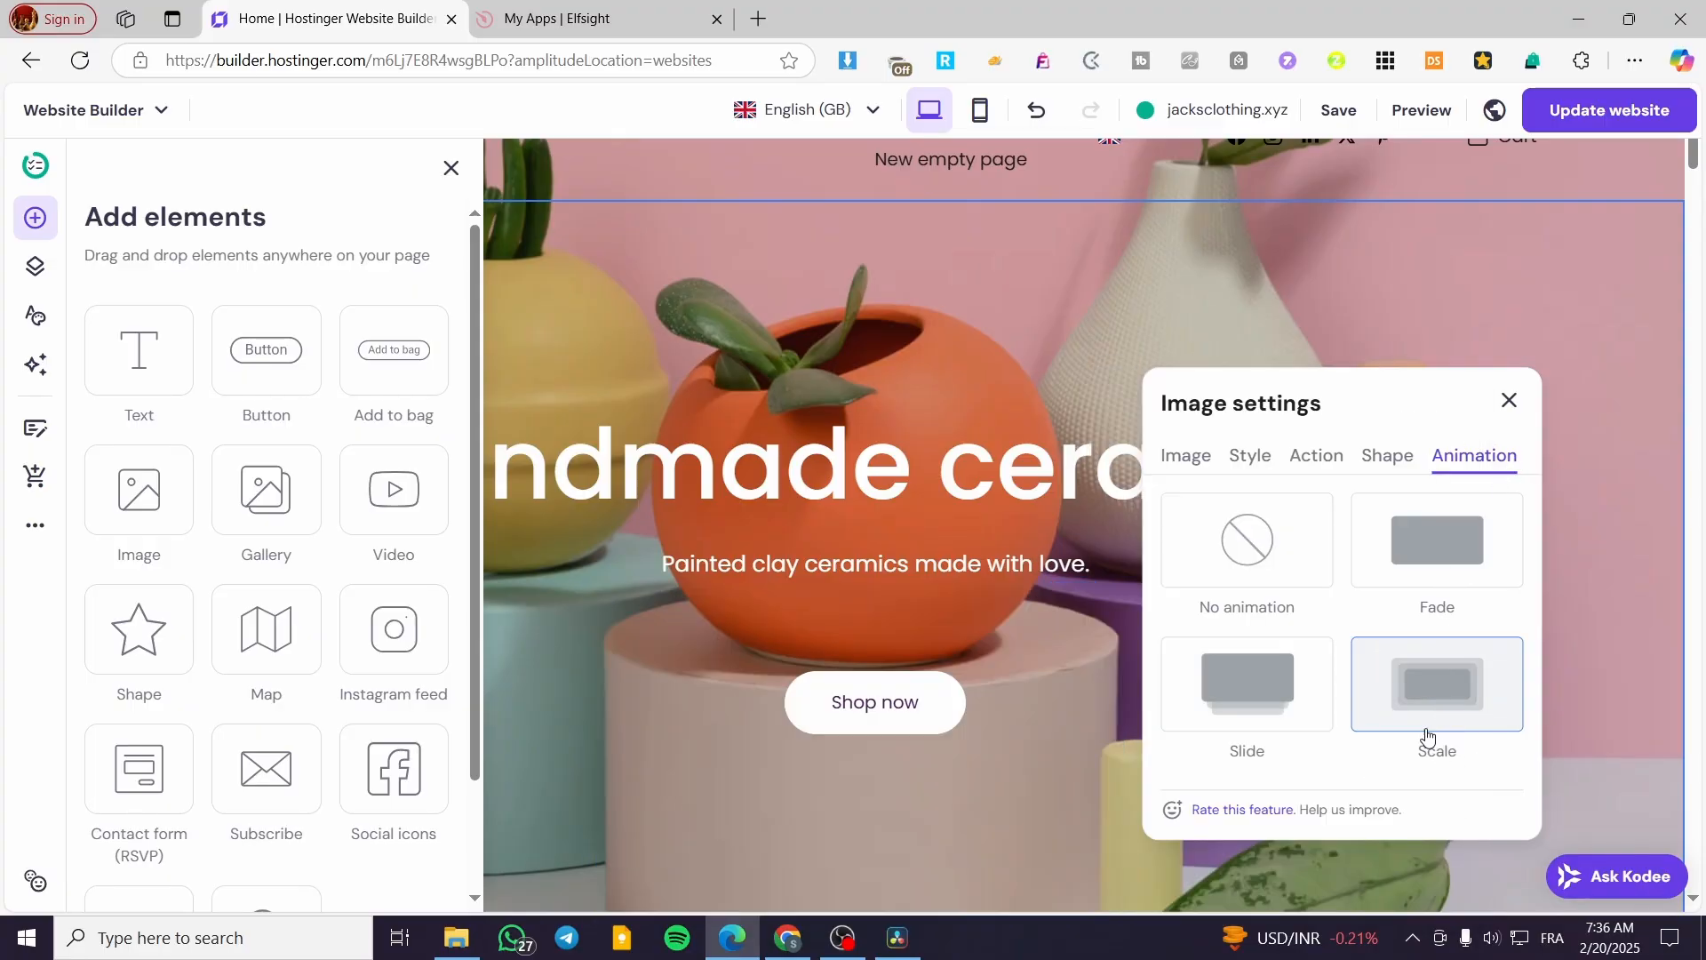
{"action": "left_click", "coordinate": [1258, 547]}
- Close the image settings and delete the placed image from the hero section
{"action": "left_click", "coordinate": [1510, 401]}
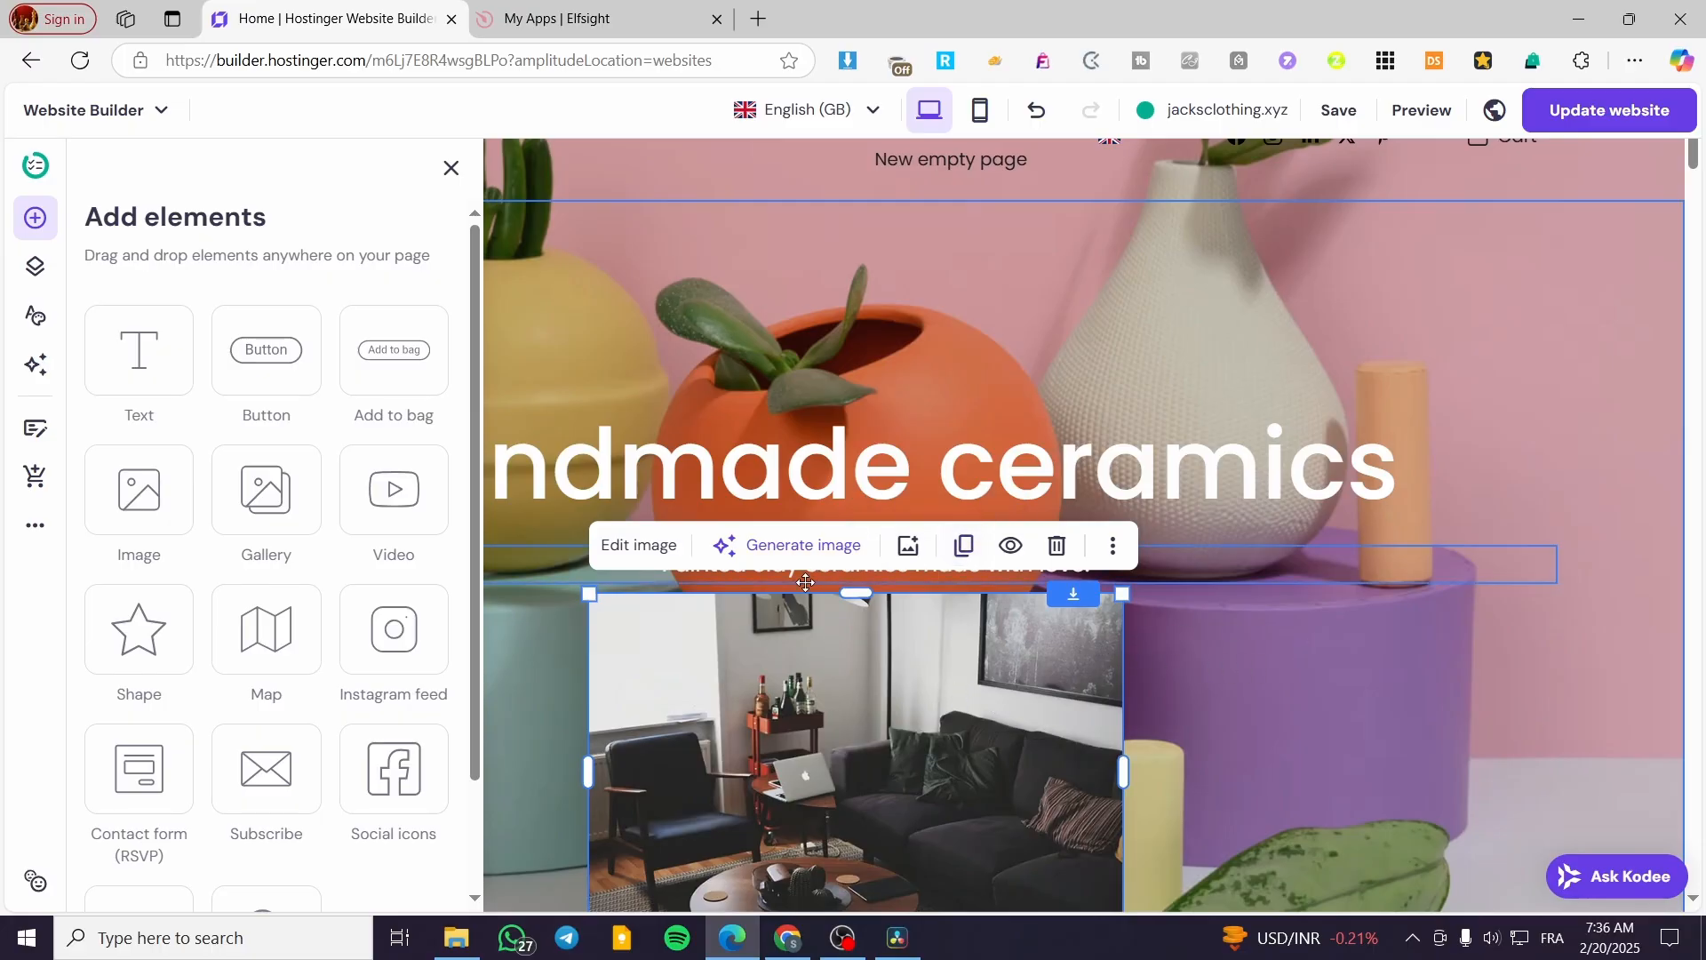
{"action": "left_click", "coordinate": [1042, 642]}
{"action": "left_click", "coordinate": [1056, 549]}
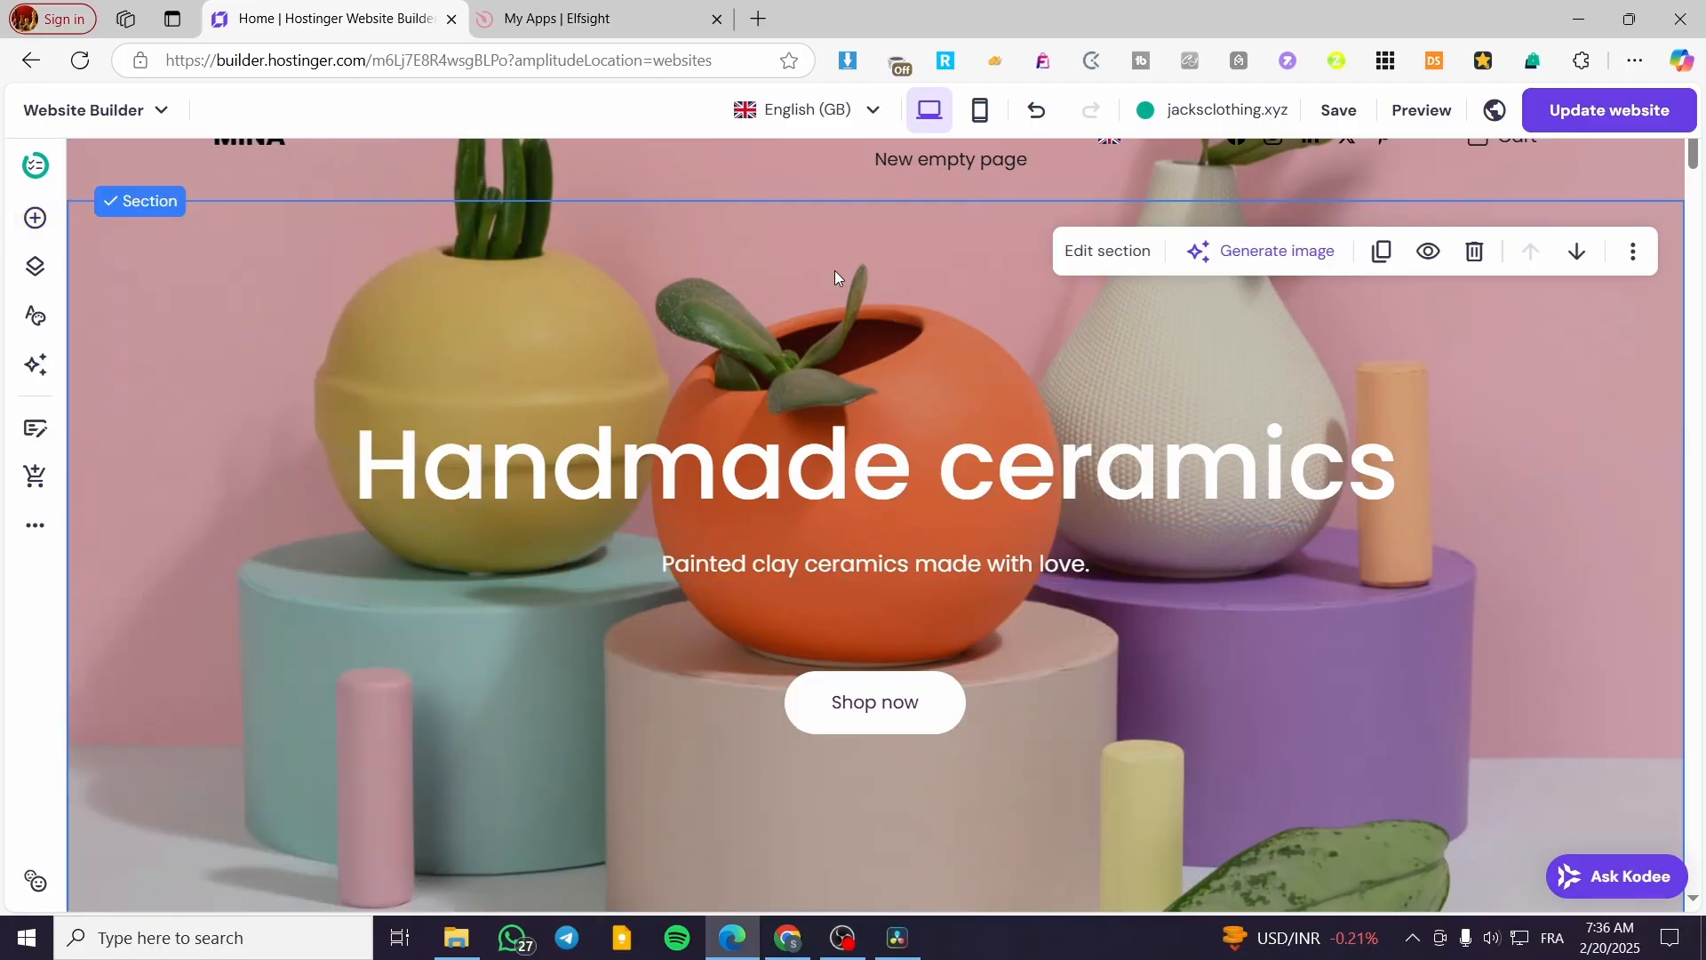
- Switch to Elfsight, search its apps catalog for "image" and open the Photo Gallery app
{"action": "left_click", "coordinate": [626, 7]}
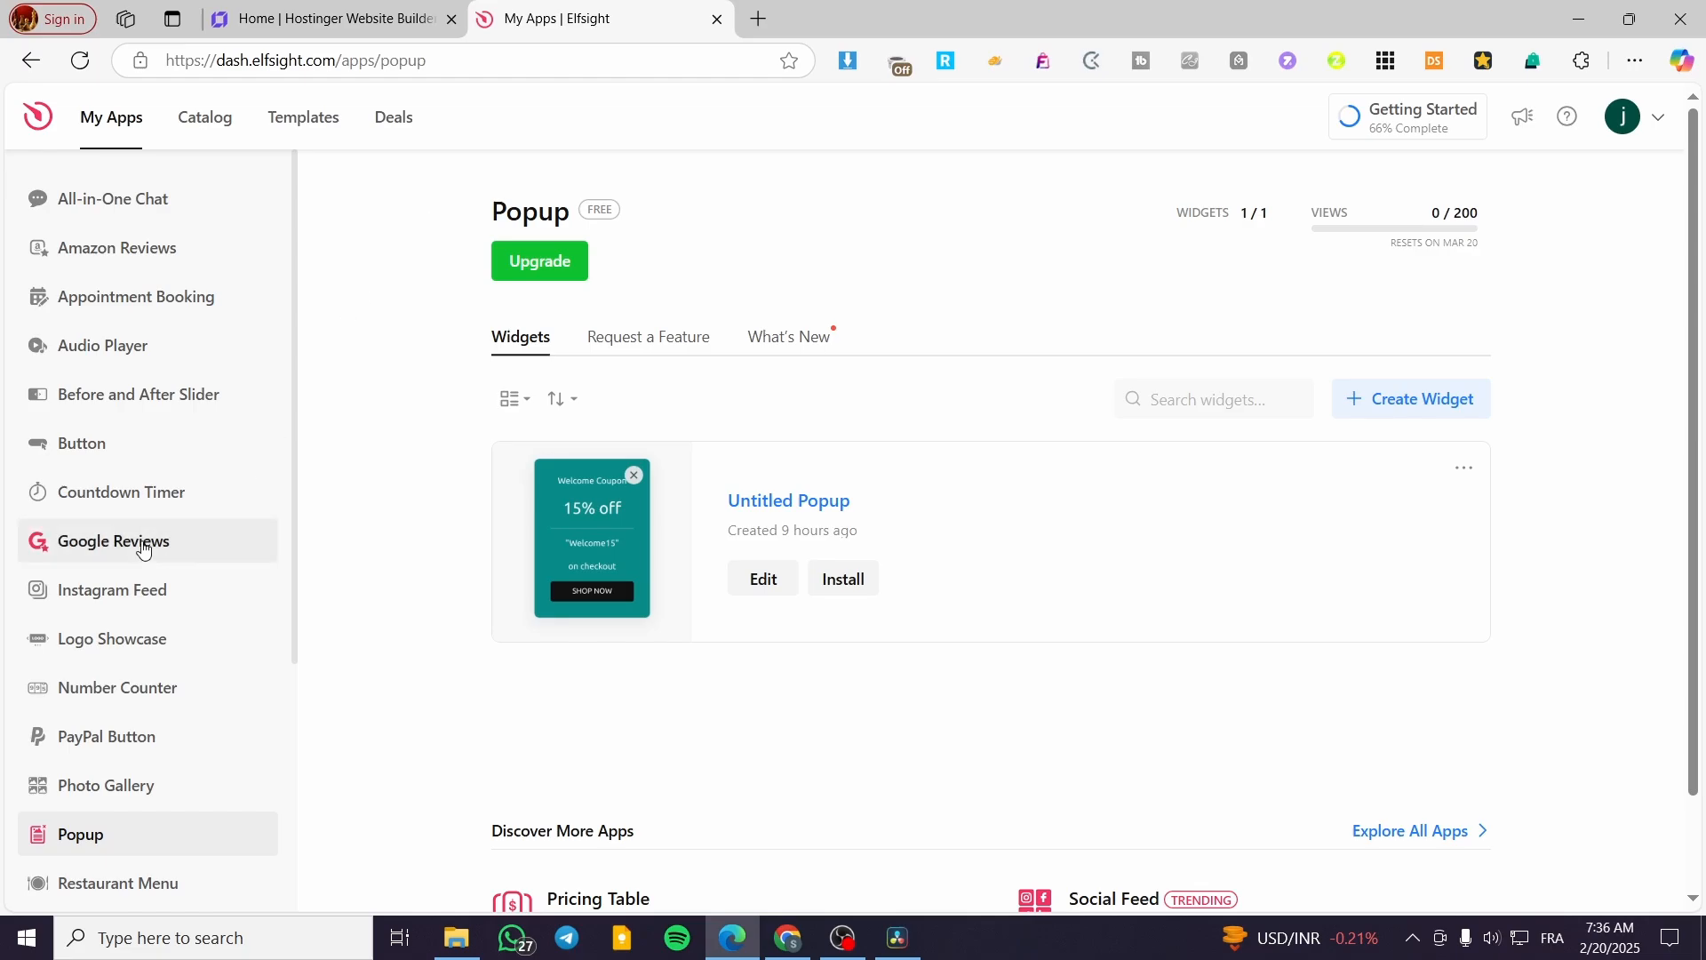
{"action": "left_click", "coordinate": [207, 119]}
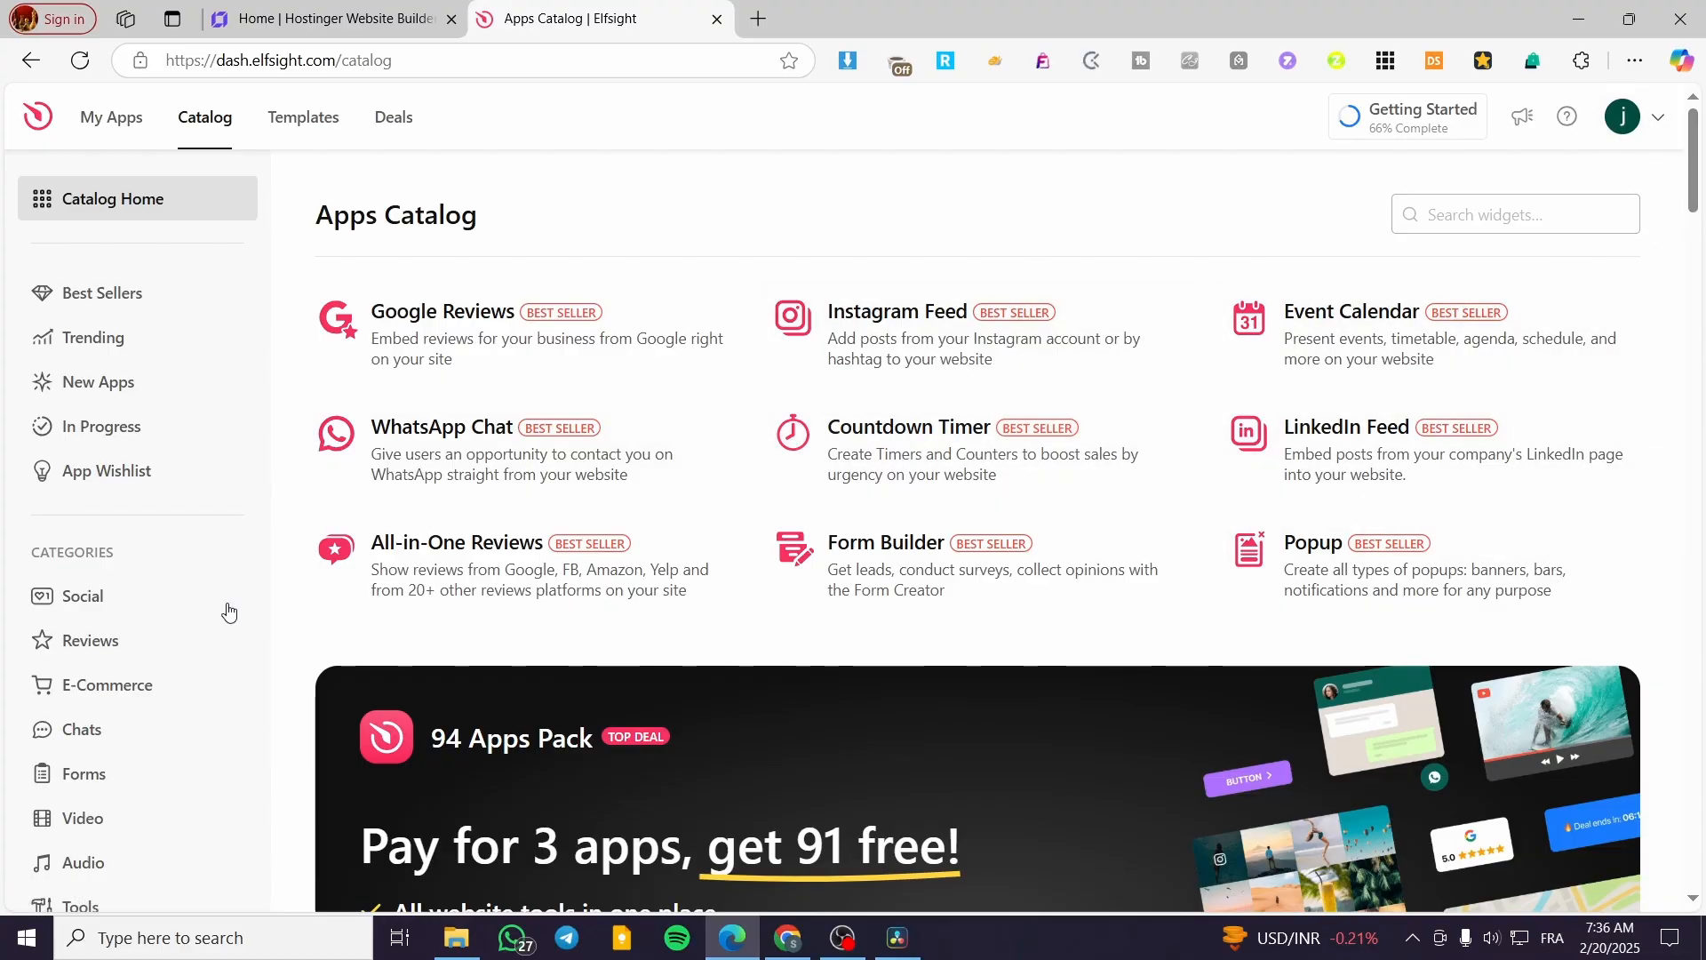
{"action": "left_click", "coordinate": [1491, 218]}
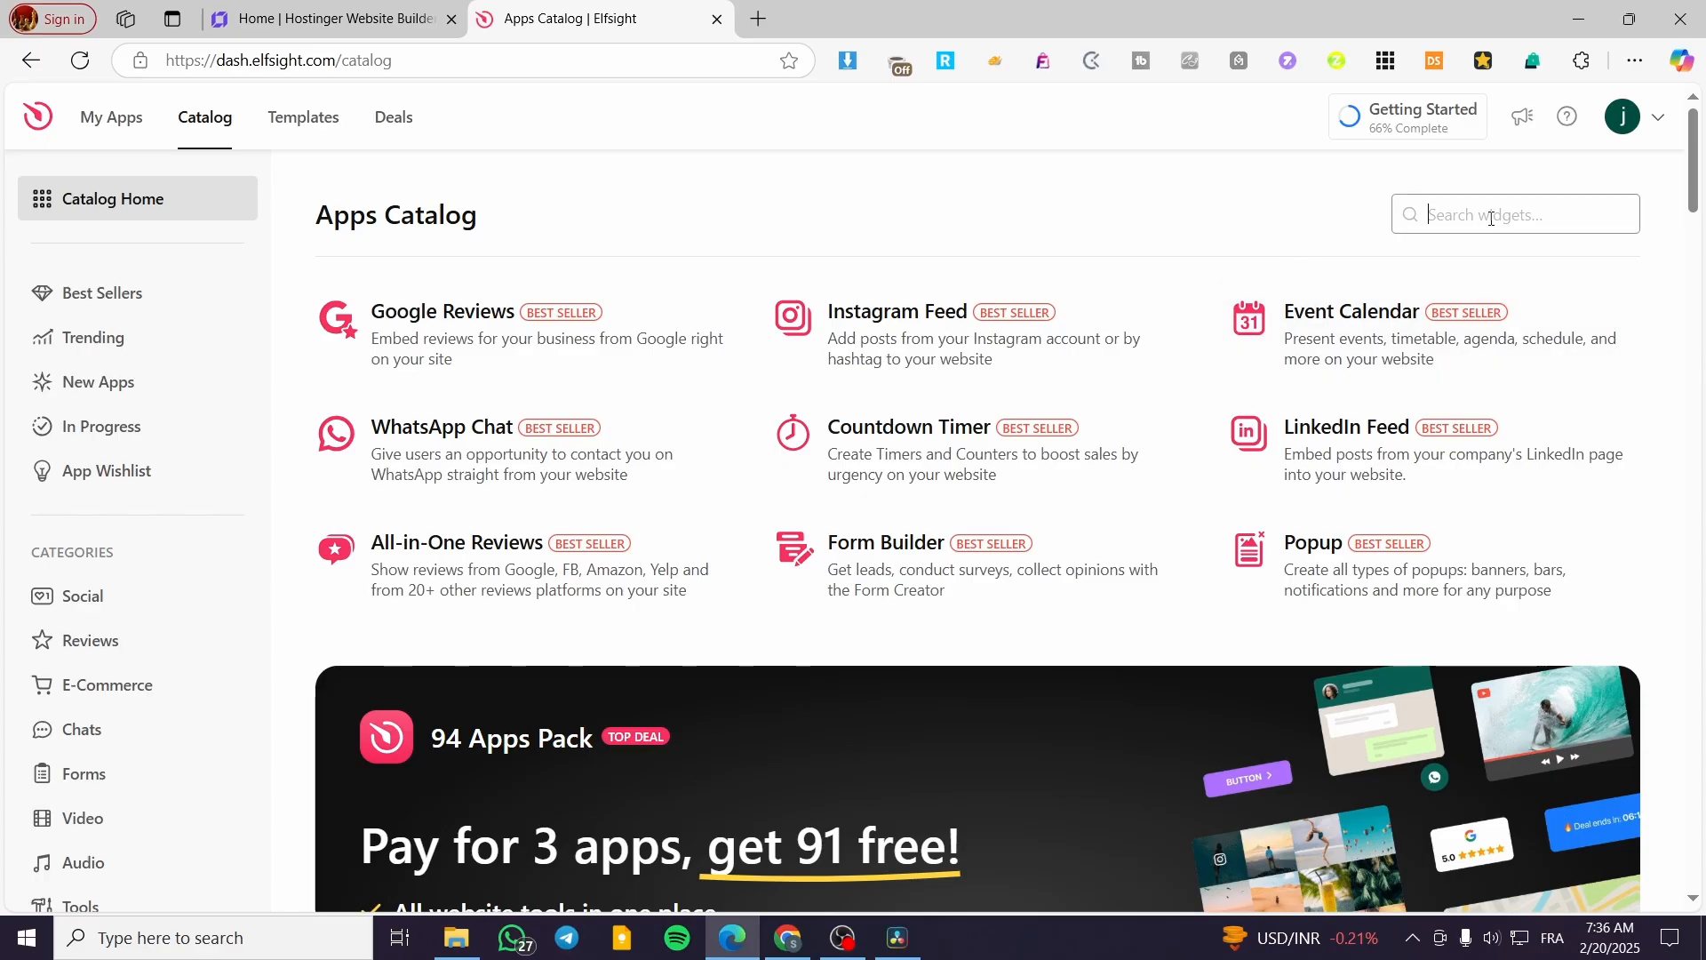
{"action": "type", "text": "im"}
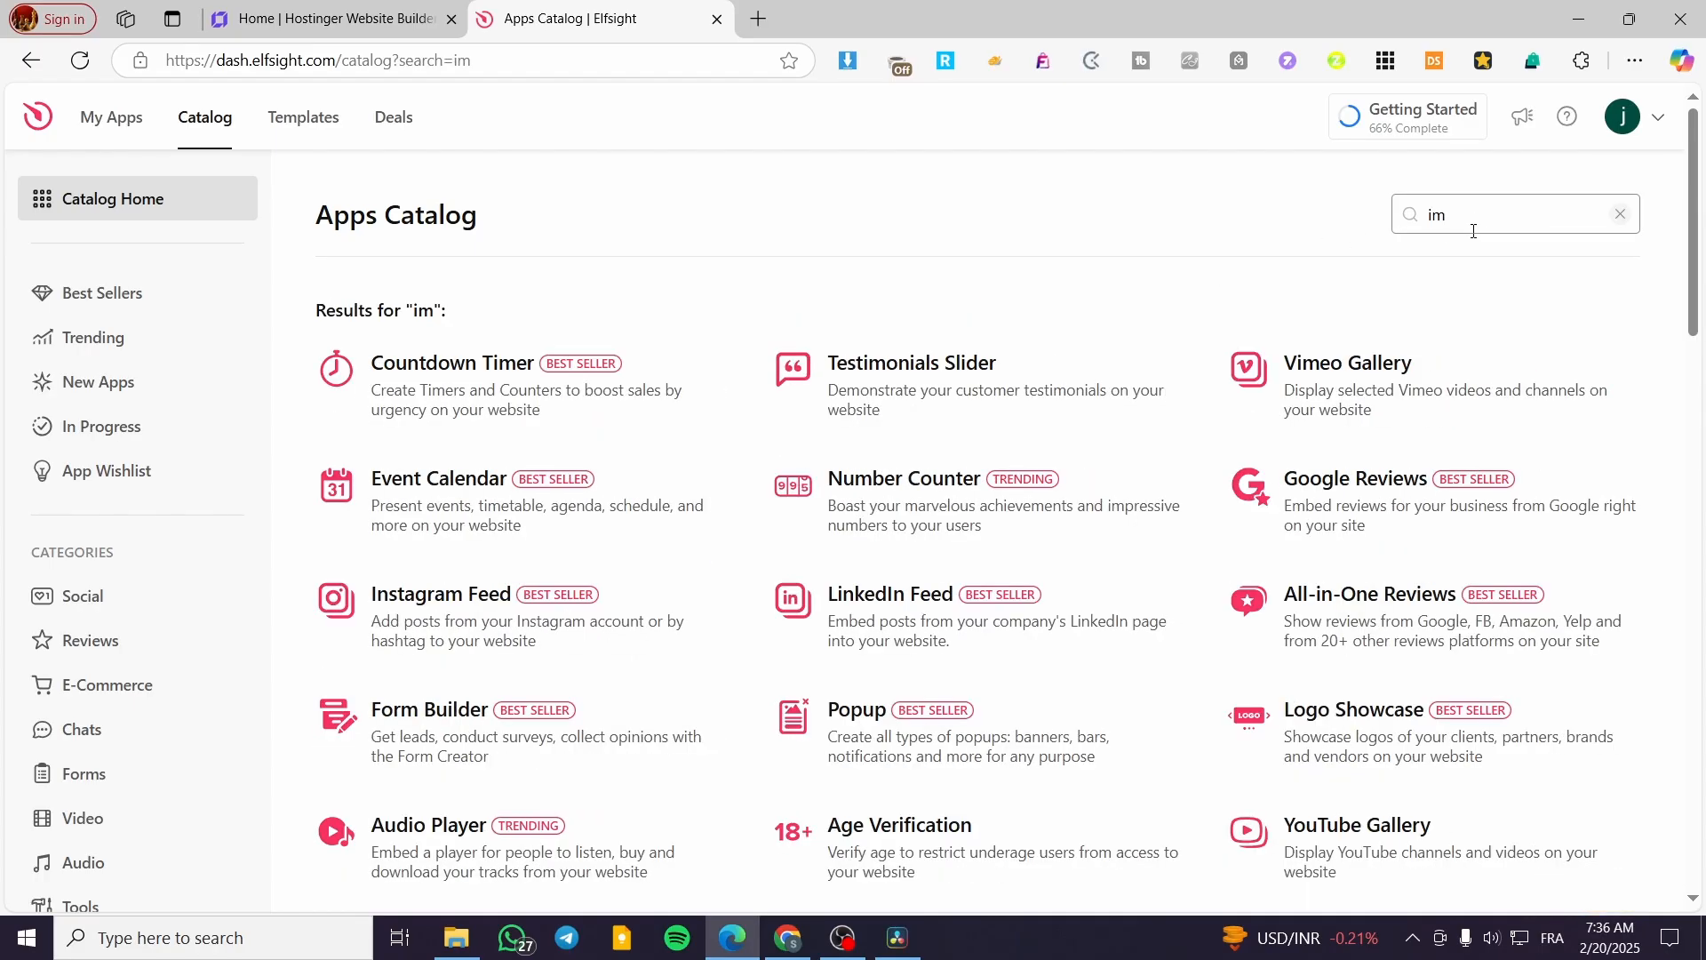
{"action": "type", "text": "age"}
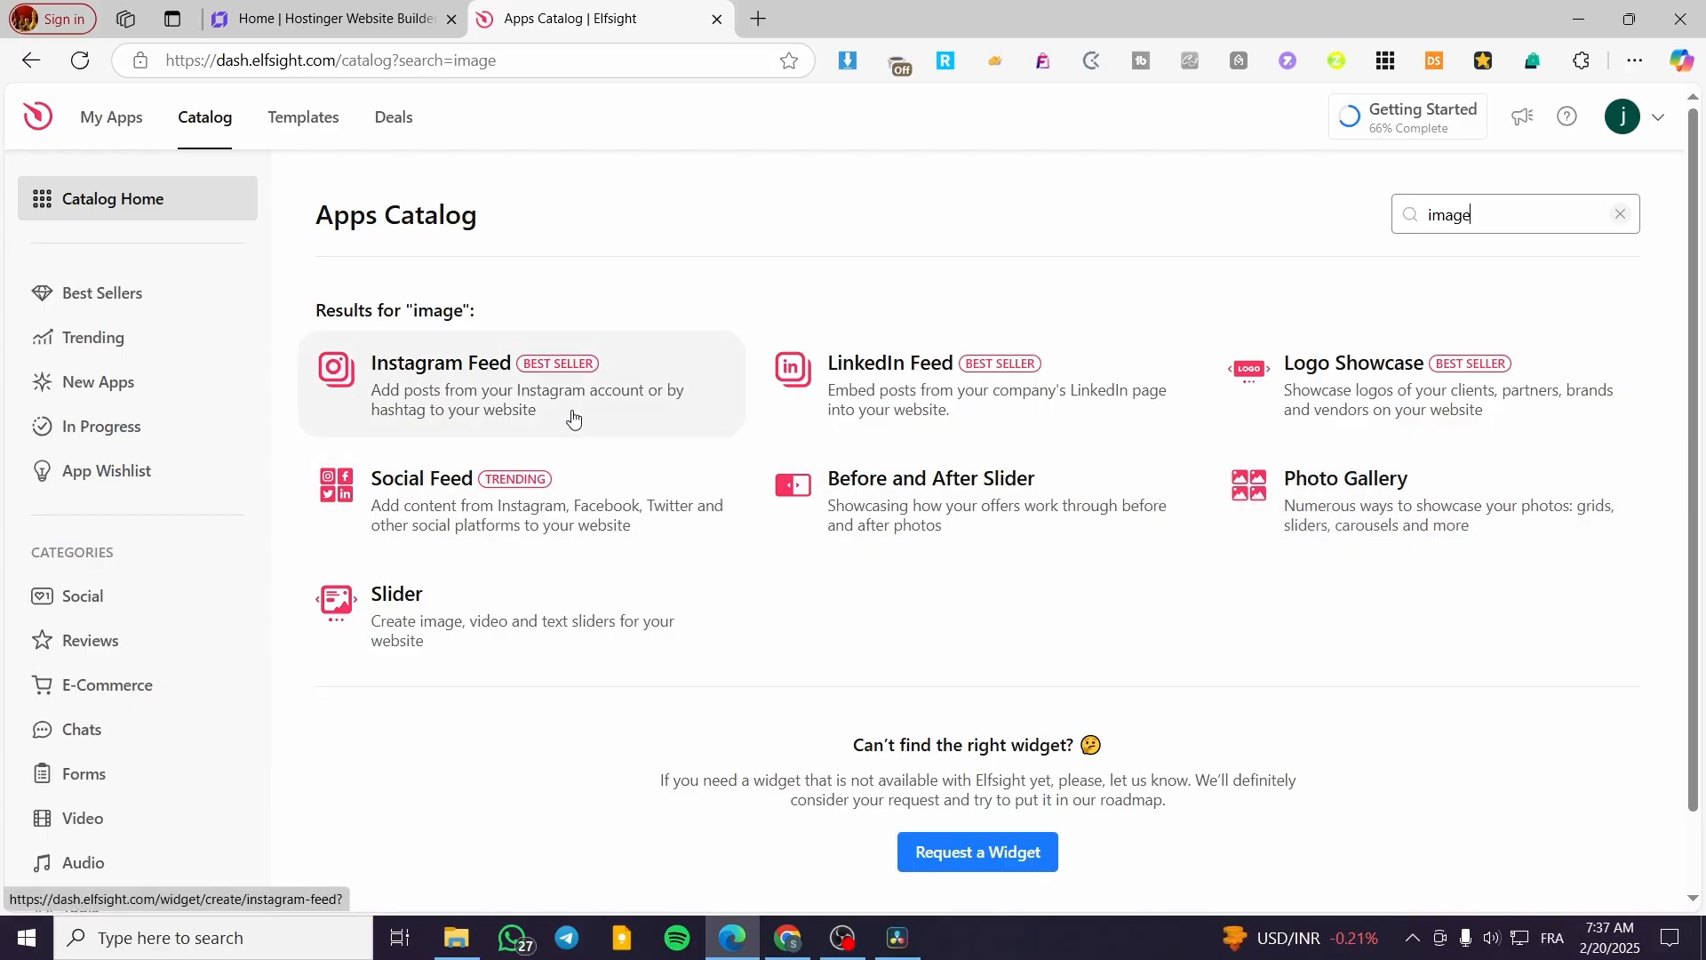
{"action": "left_click", "coordinate": [1352, 506]}
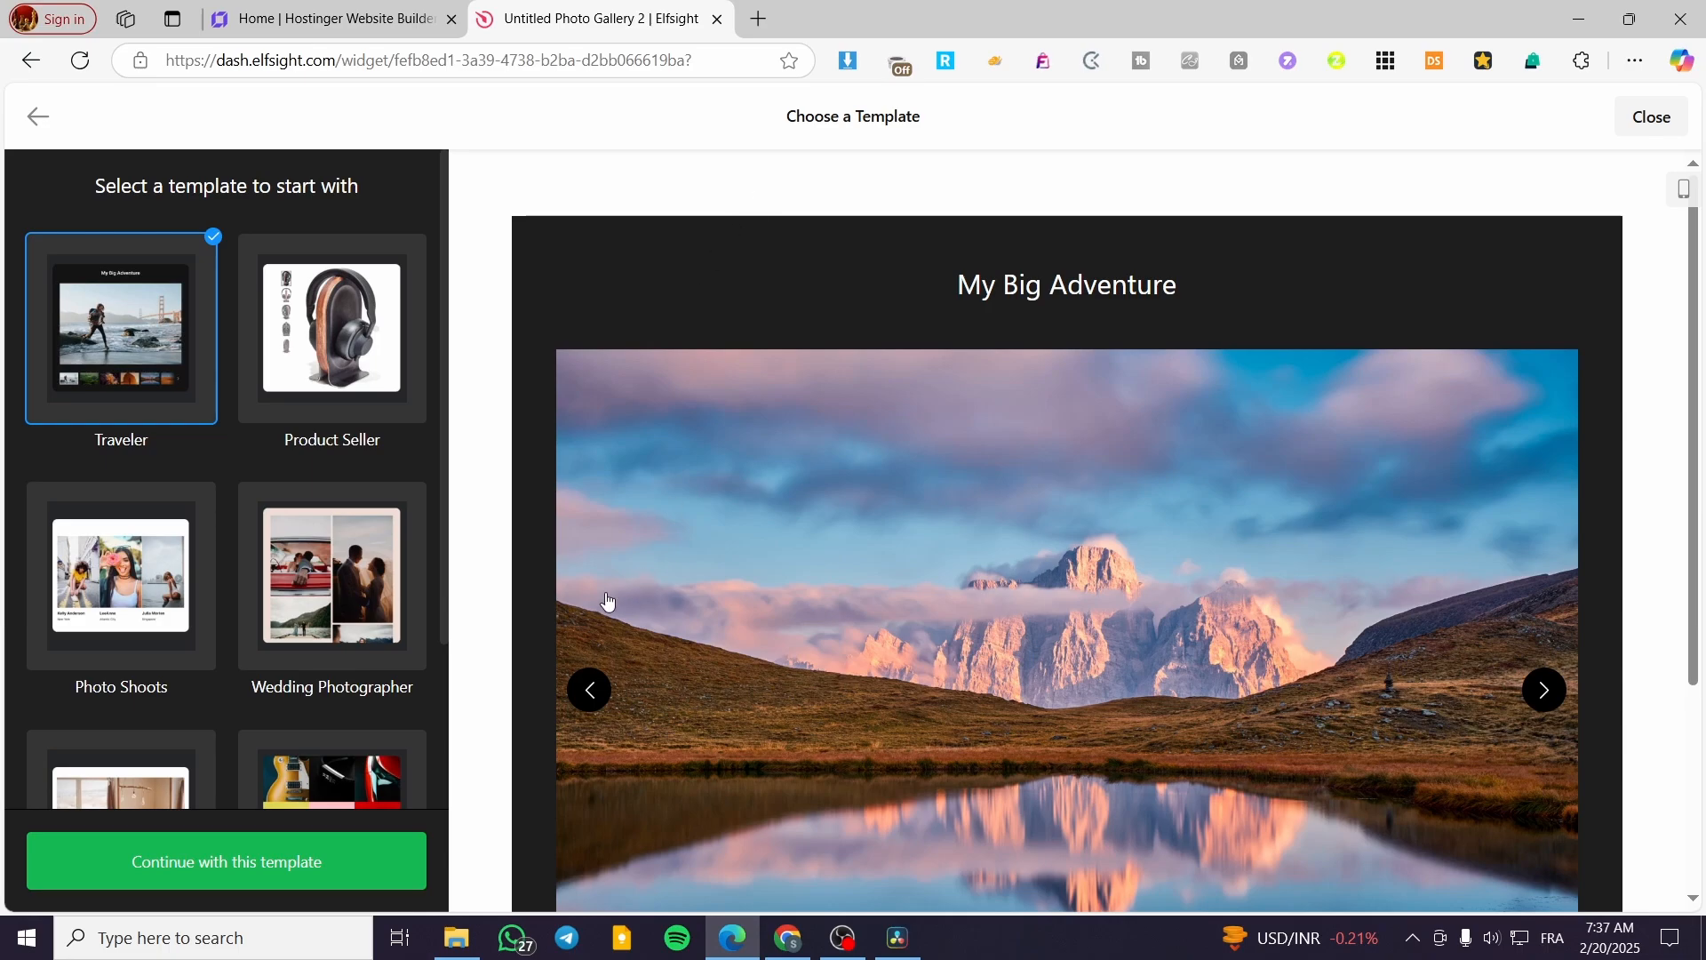
- Preview the Photo Shoots and Wedding Photographer gallery templates
{"action": "left_click", "coordinate": [102, 615]}
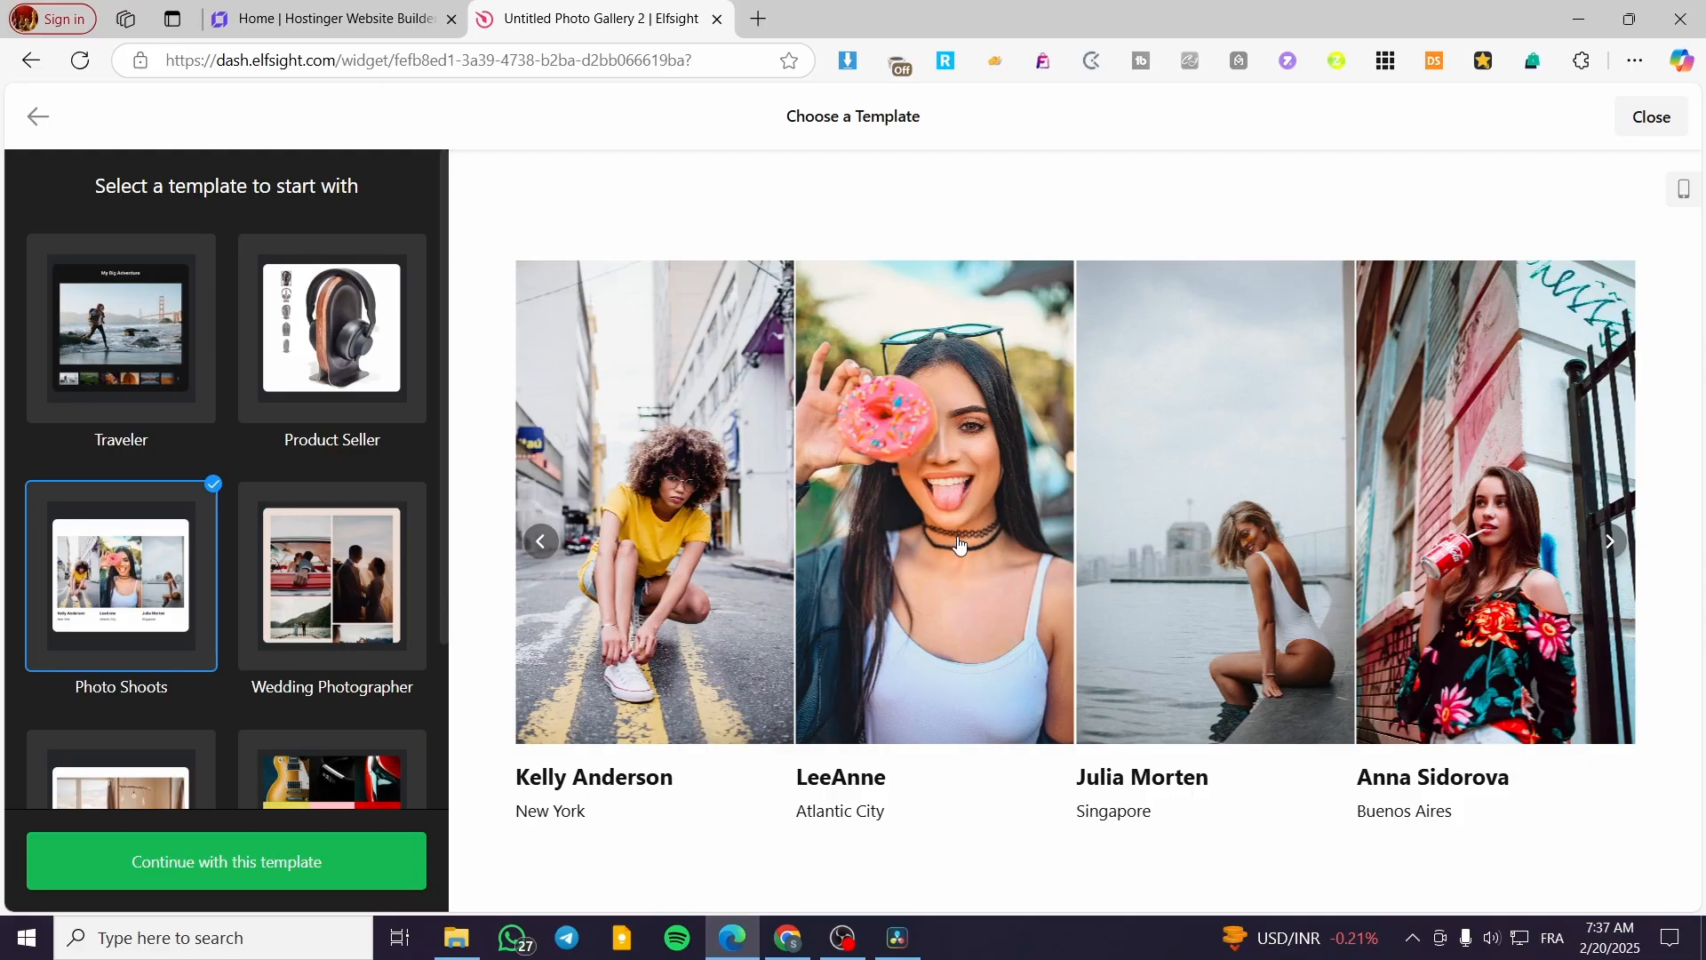
{"action": "left_click", "coordinate": [317, 610]}
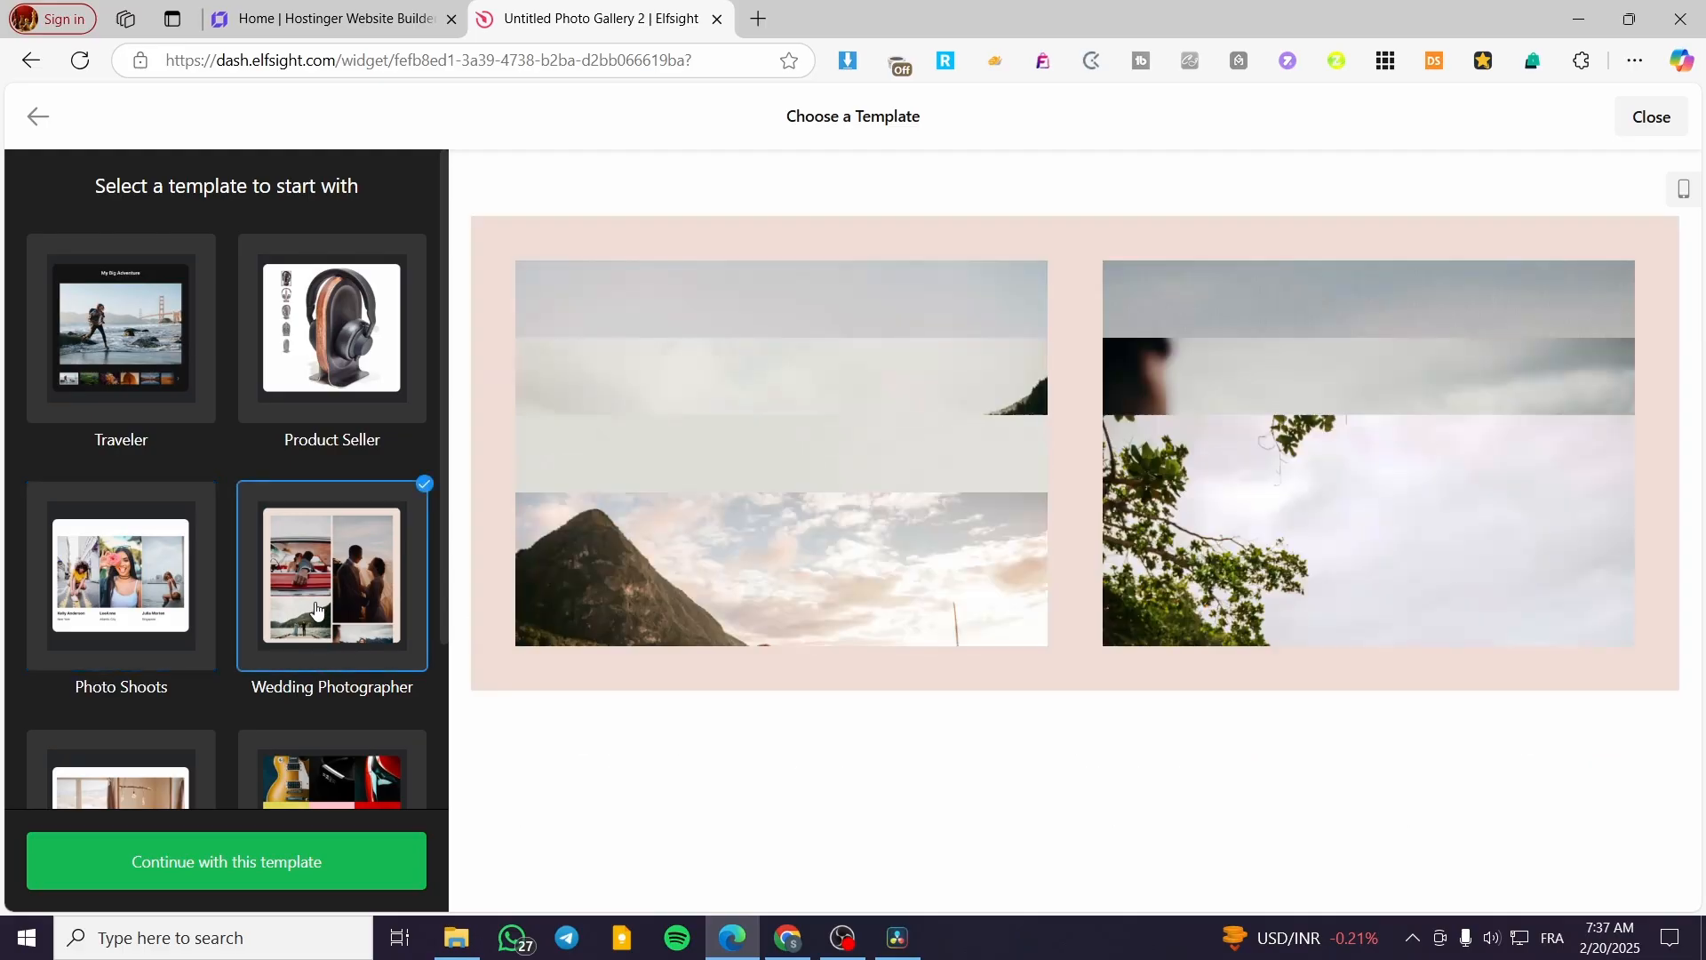
{"action": "scroll", "coordinate": [444, 572], "scroll_direction": "down", "scroll_amount": 1}
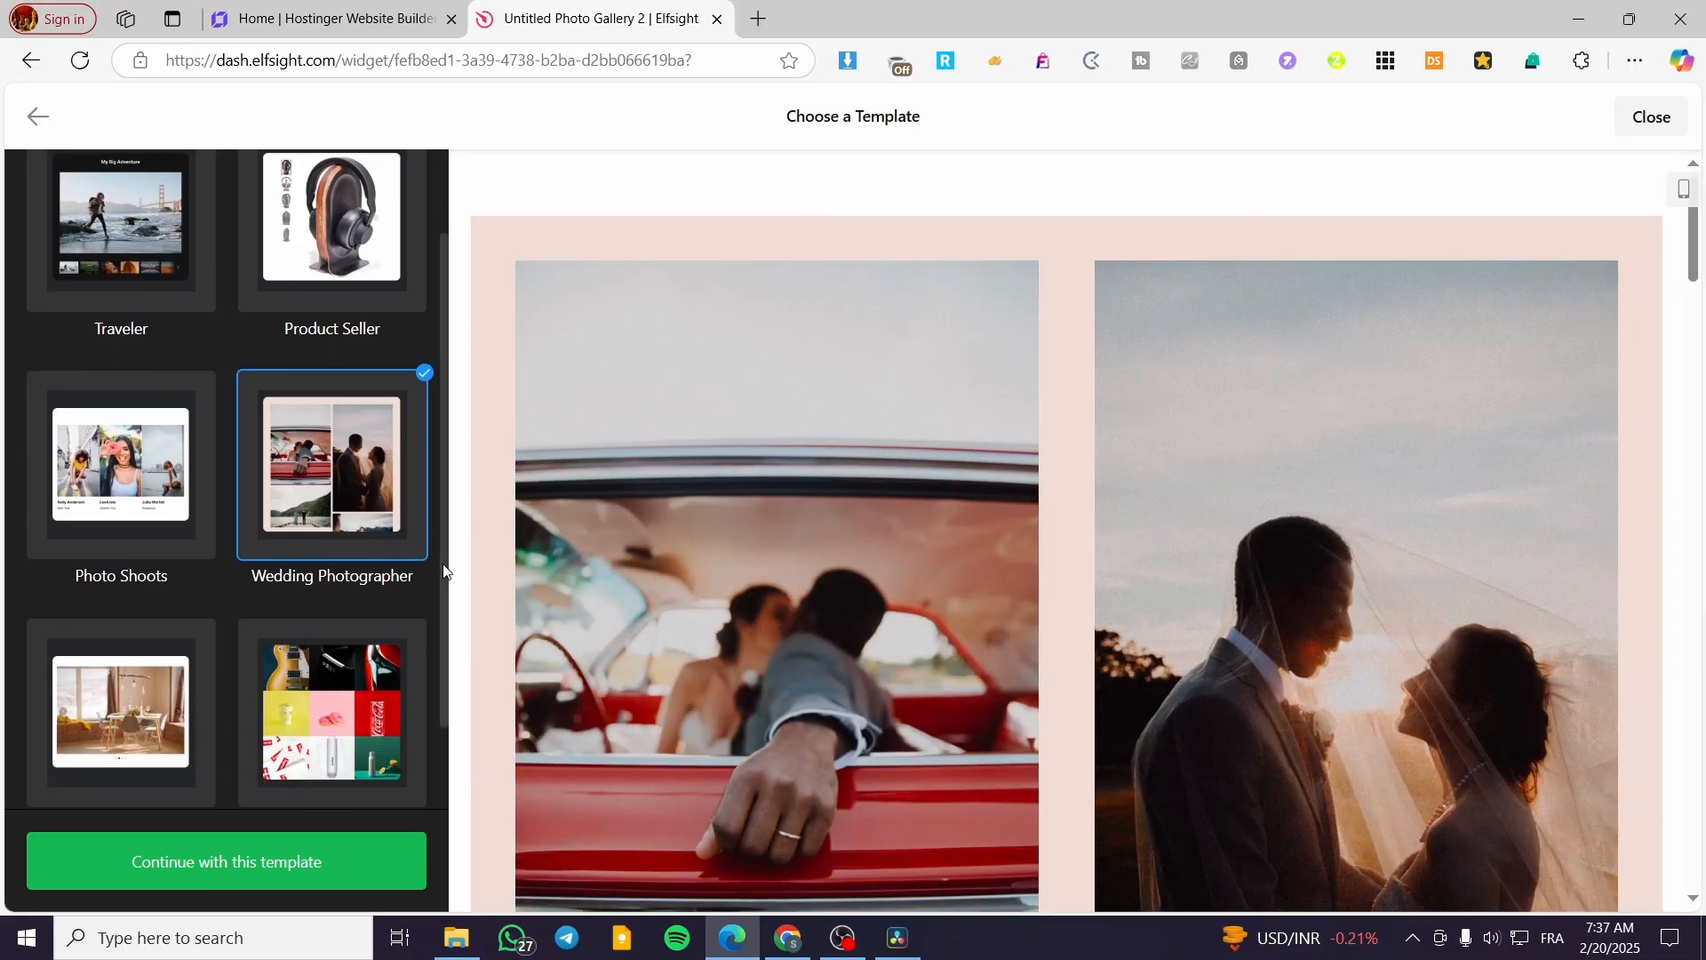
{"action": "scroll", "coordinate": [1245, 506], "scroll_direction": "down", "scroll_amount": 7}
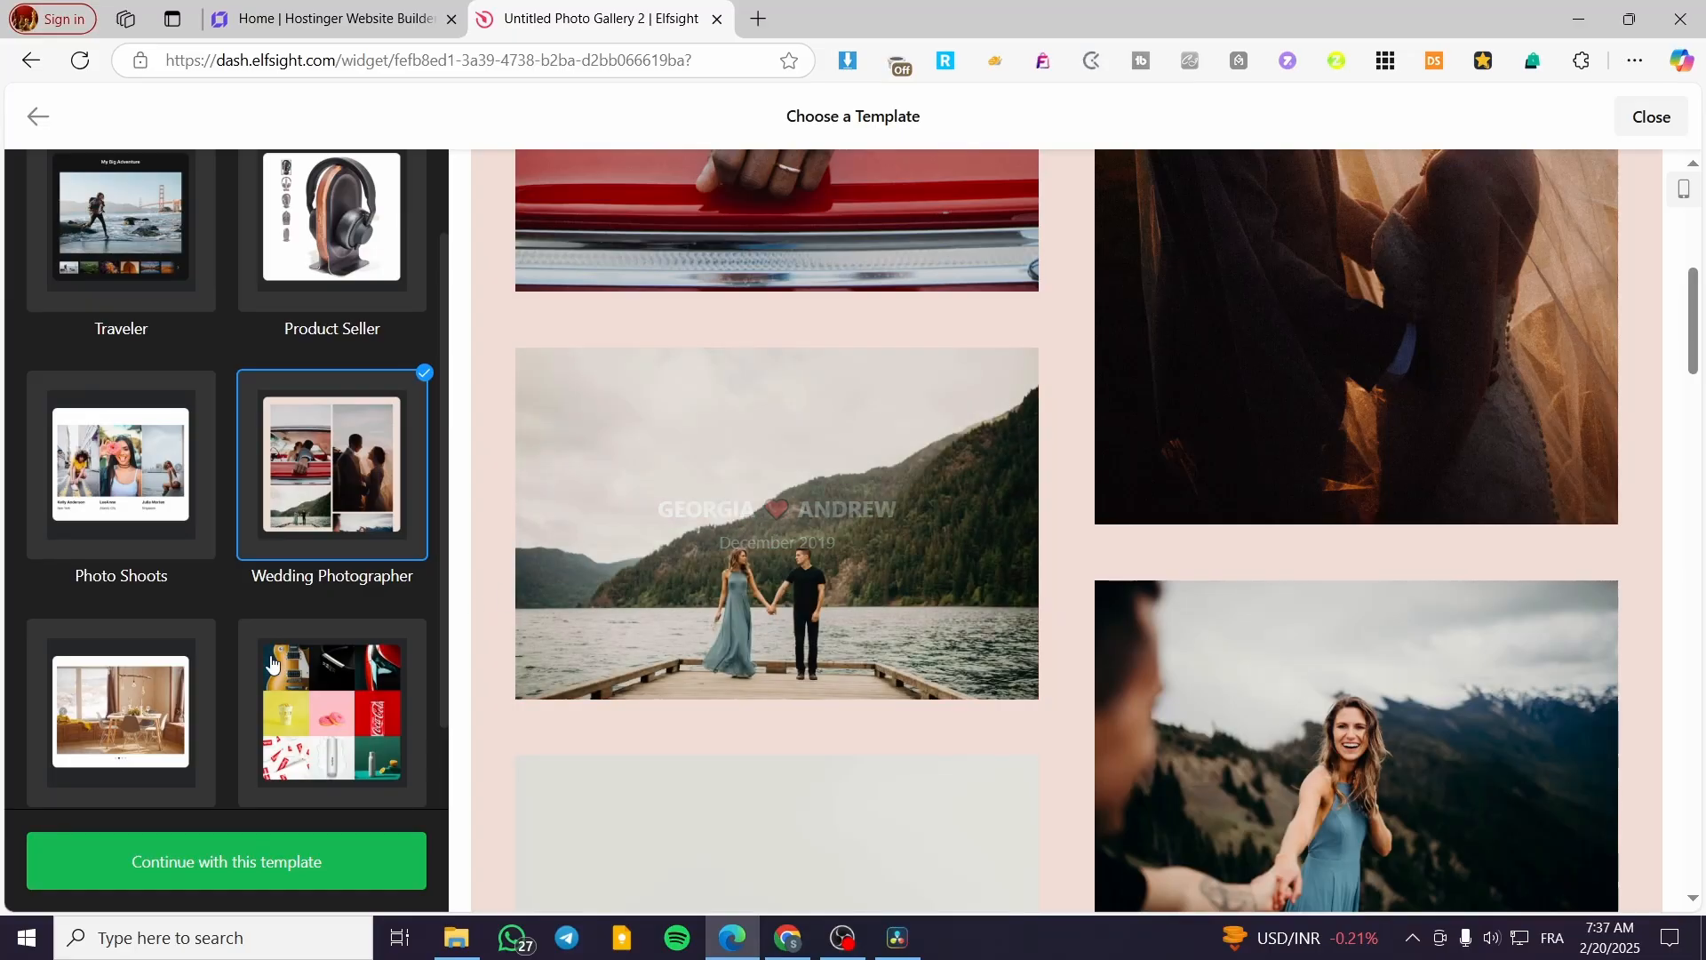
- Try to create a photo gallery widget from the Product Photographer template, and leave the editor
{"action": "left_click", "coordinate": [328, 690]}
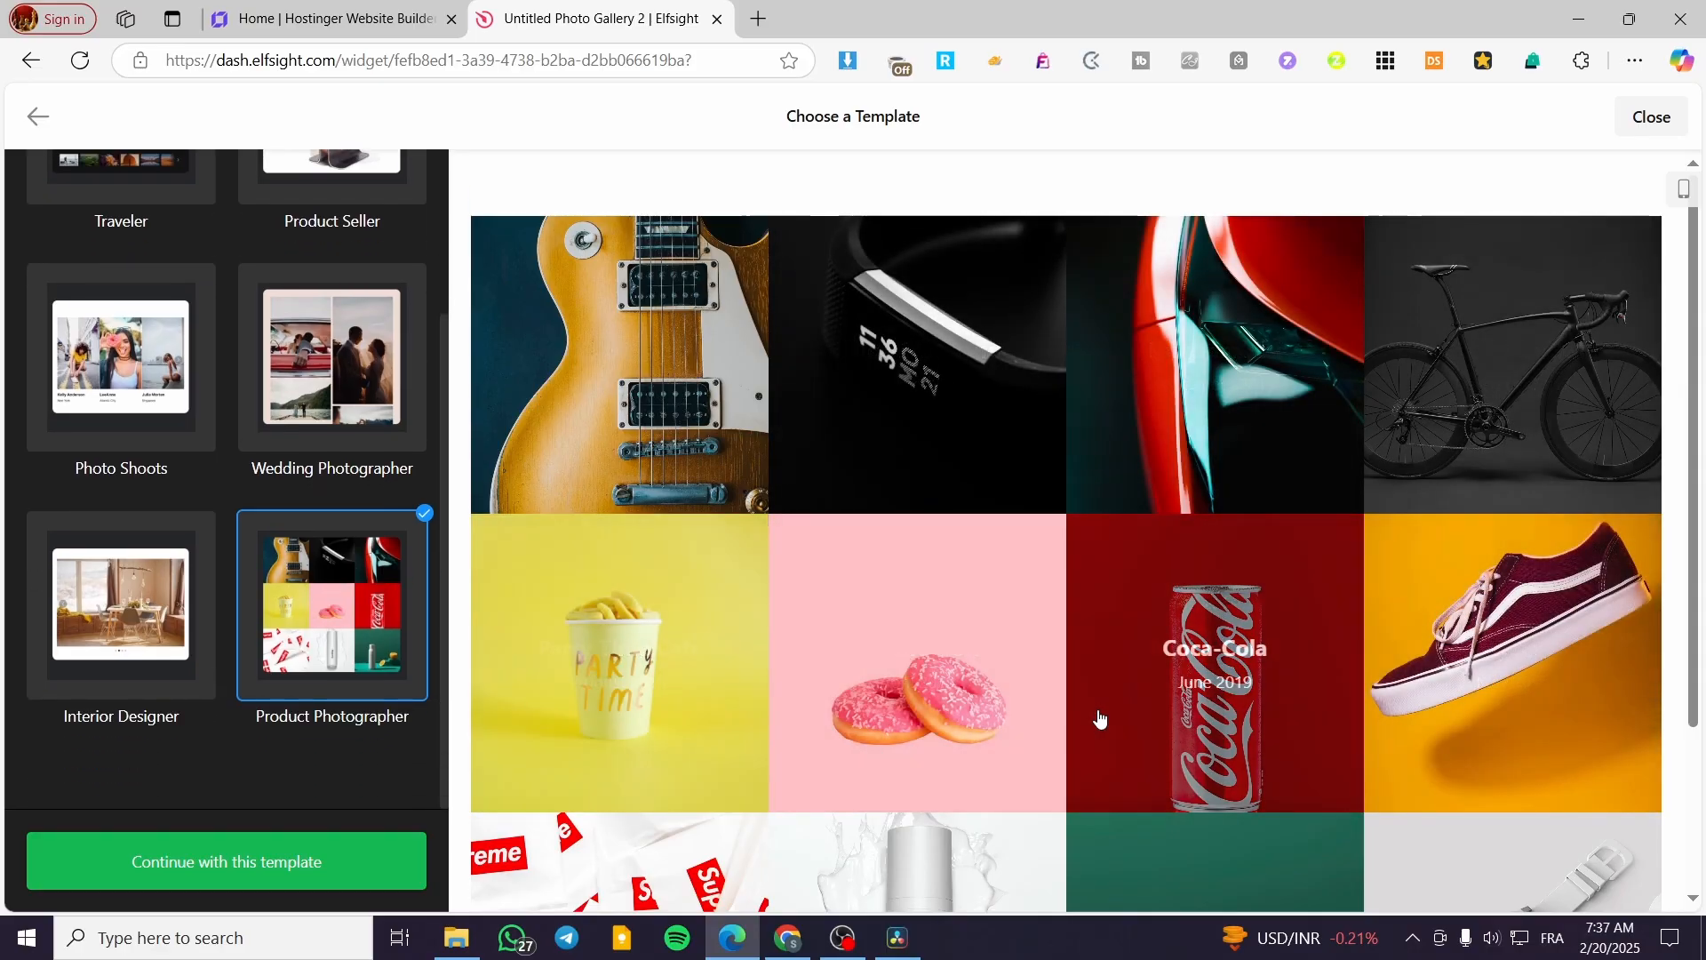
{"action": "left_click", "coordinate": [316, 876]}
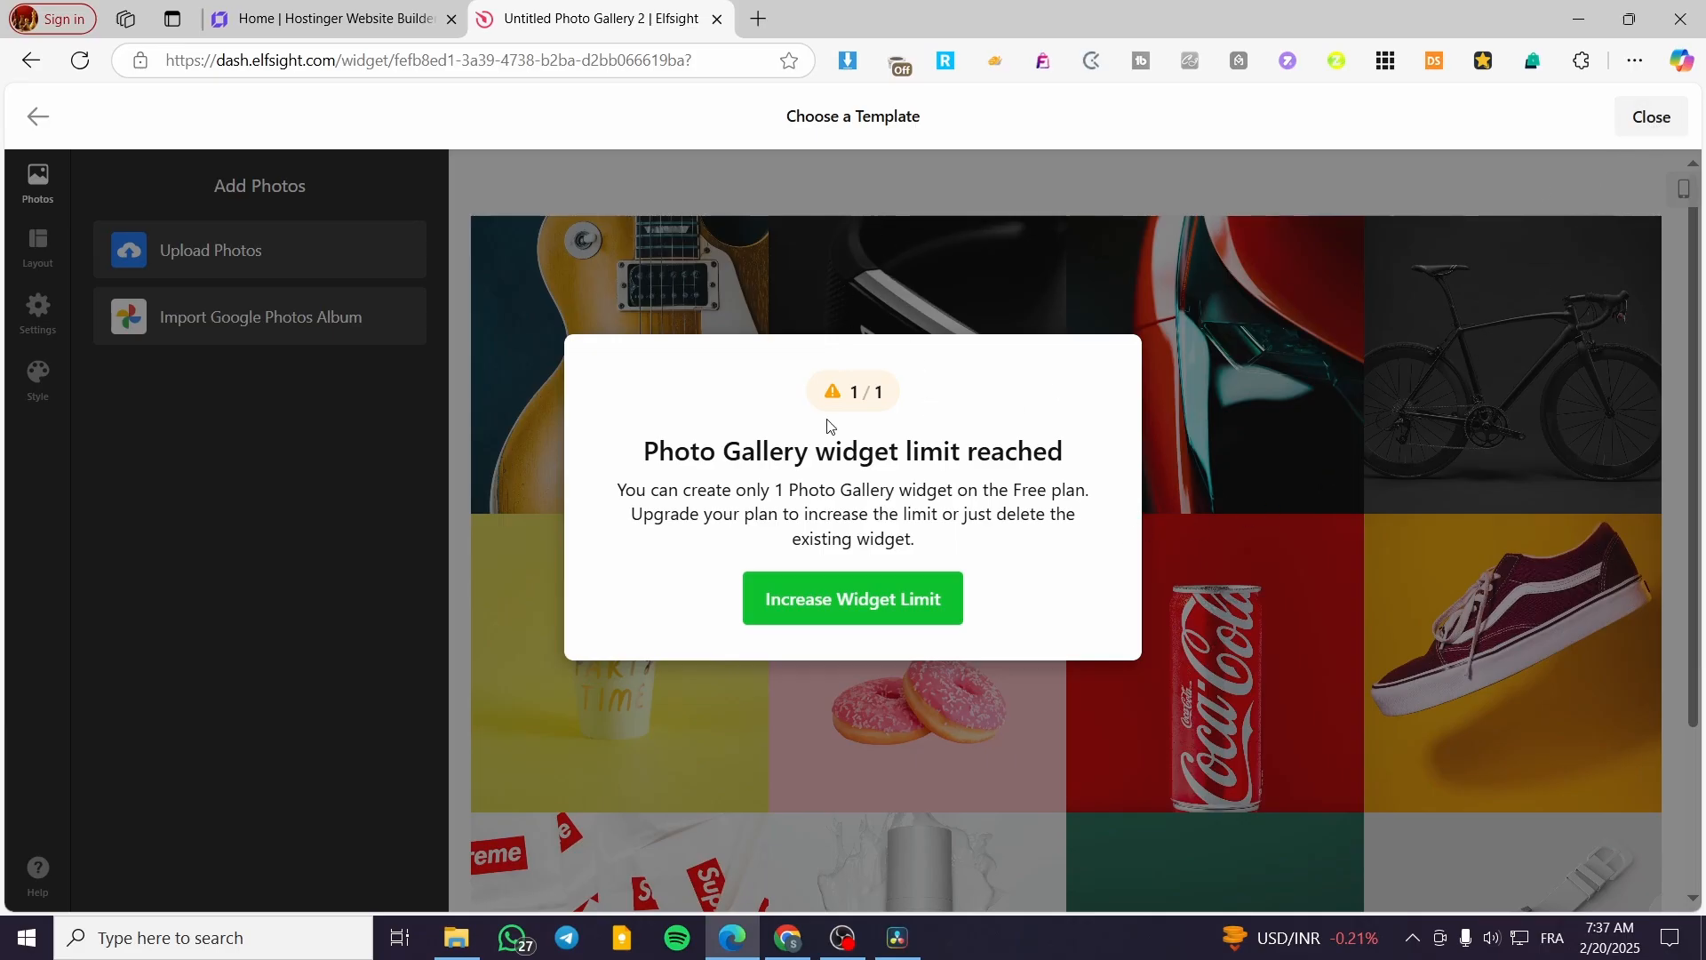
{"action": "left_click", "coordinate": [1650, 116]}
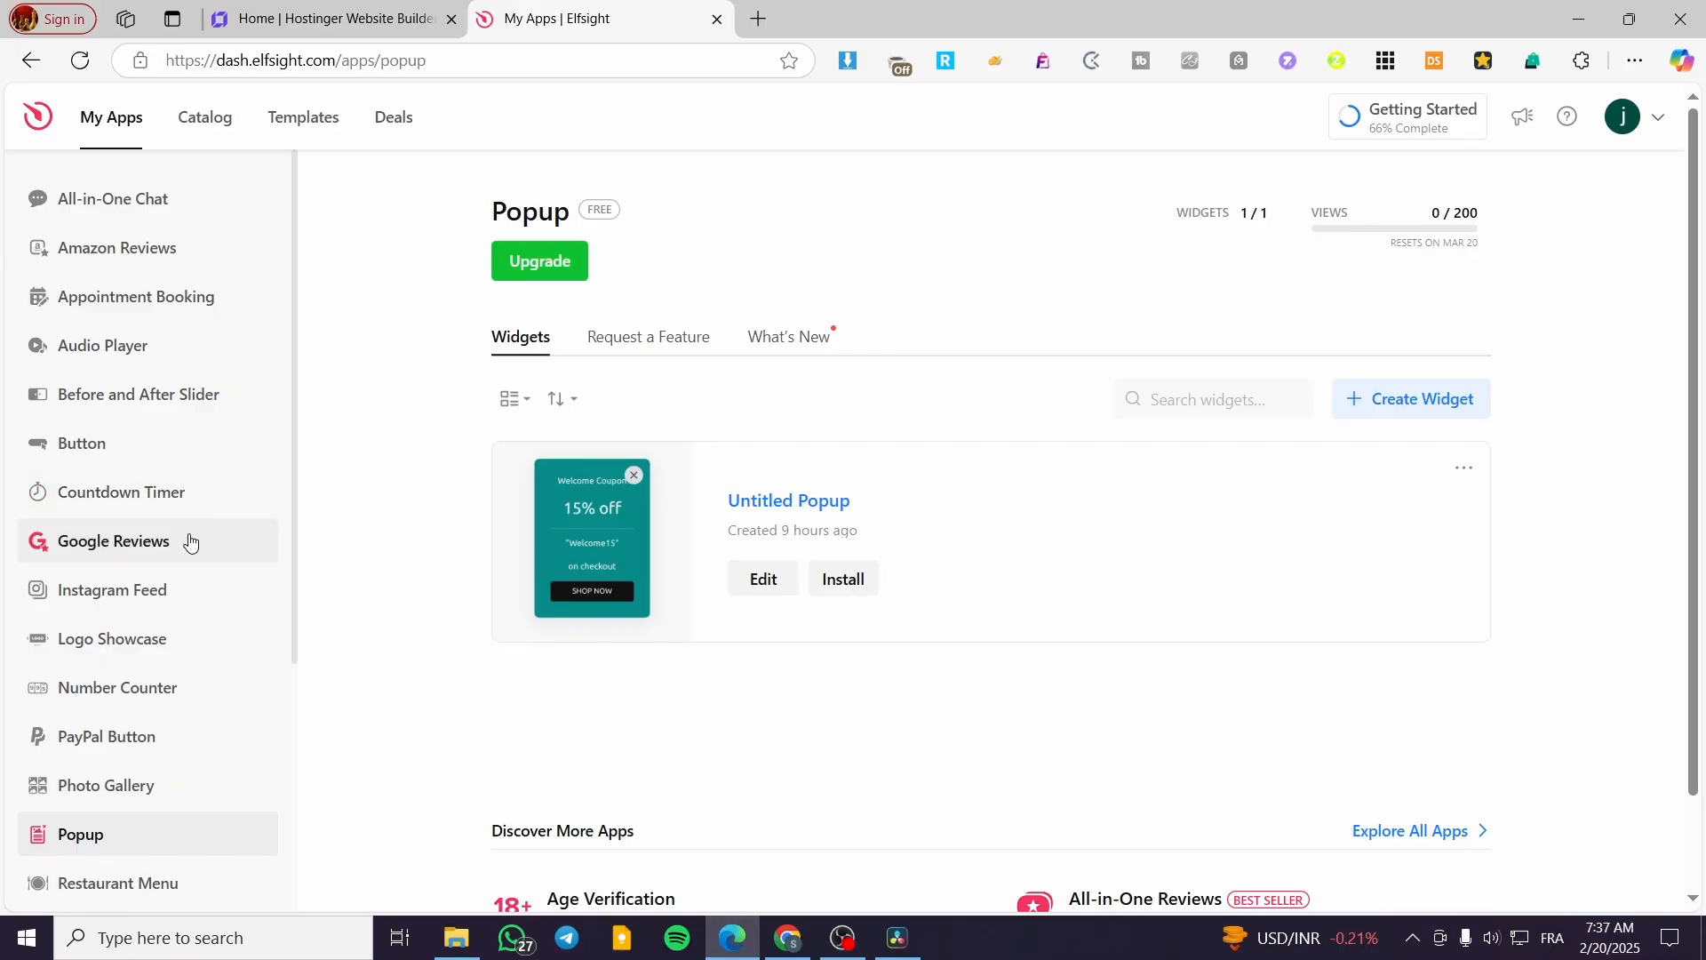
- Delete the existing Untitled Photo Gallery widget from the Photo Gallery app
{"action": "scroll", "coordinate": [190, 521], "scroll_direction": "down", "scroll_amount": 4}
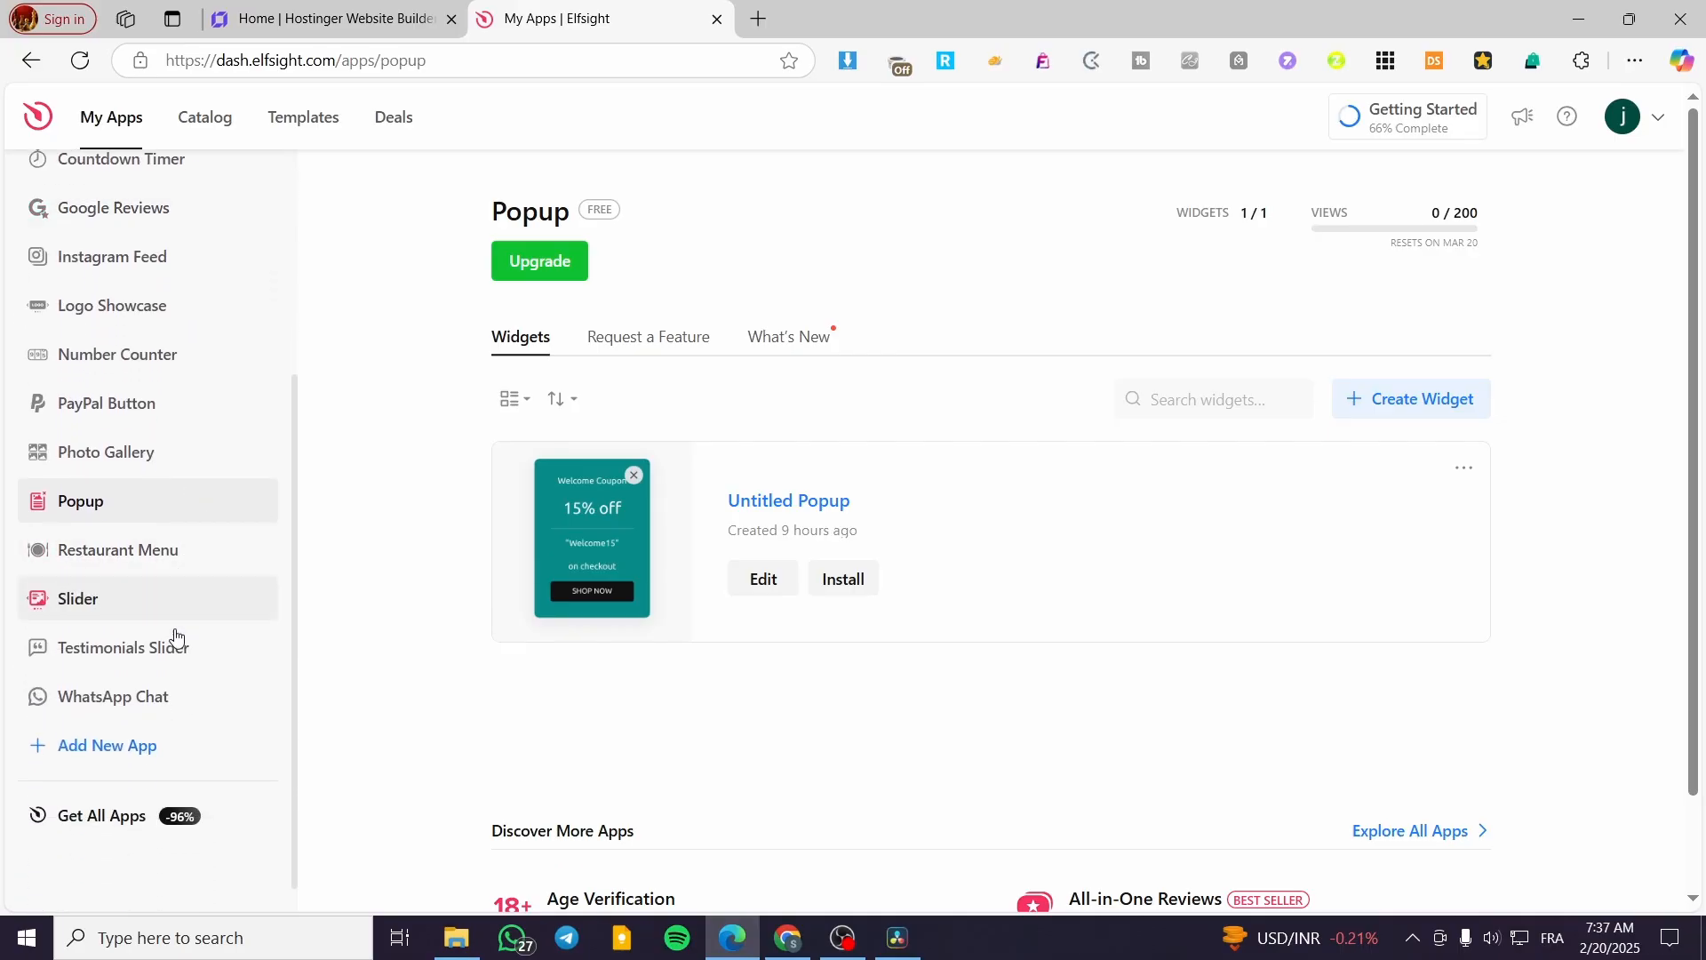
{"action": "left_click", "coordinate": [99, 455]}
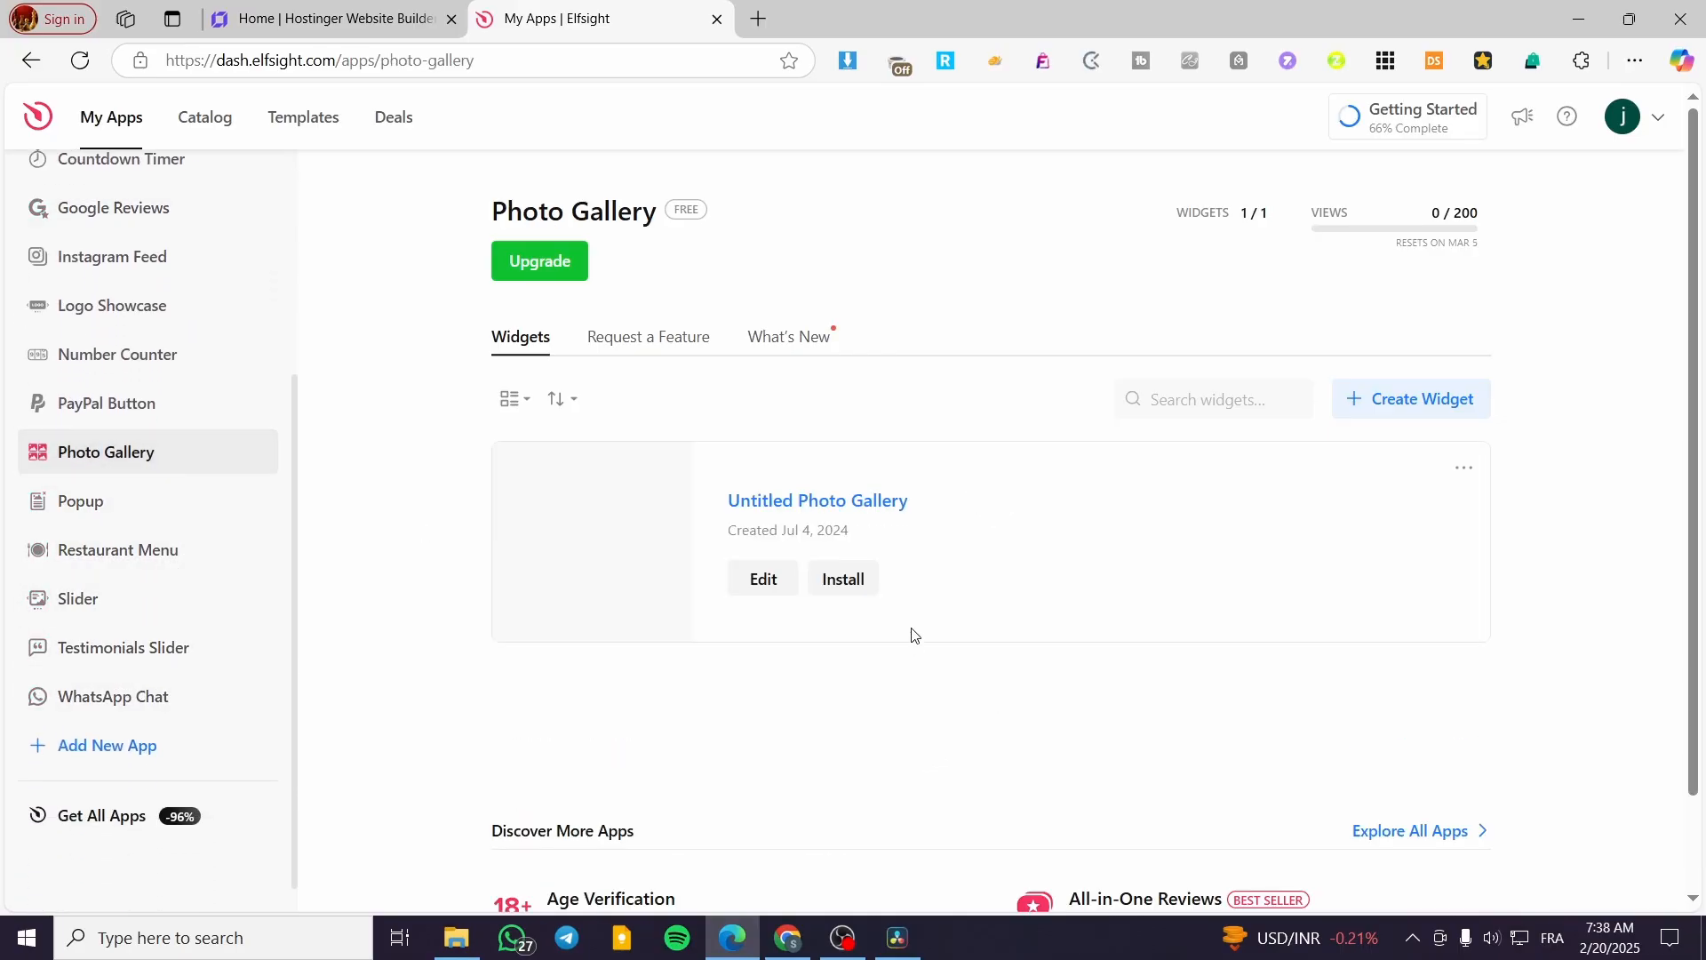
{"action": "left_click", "coordinate": [1464, 468]}
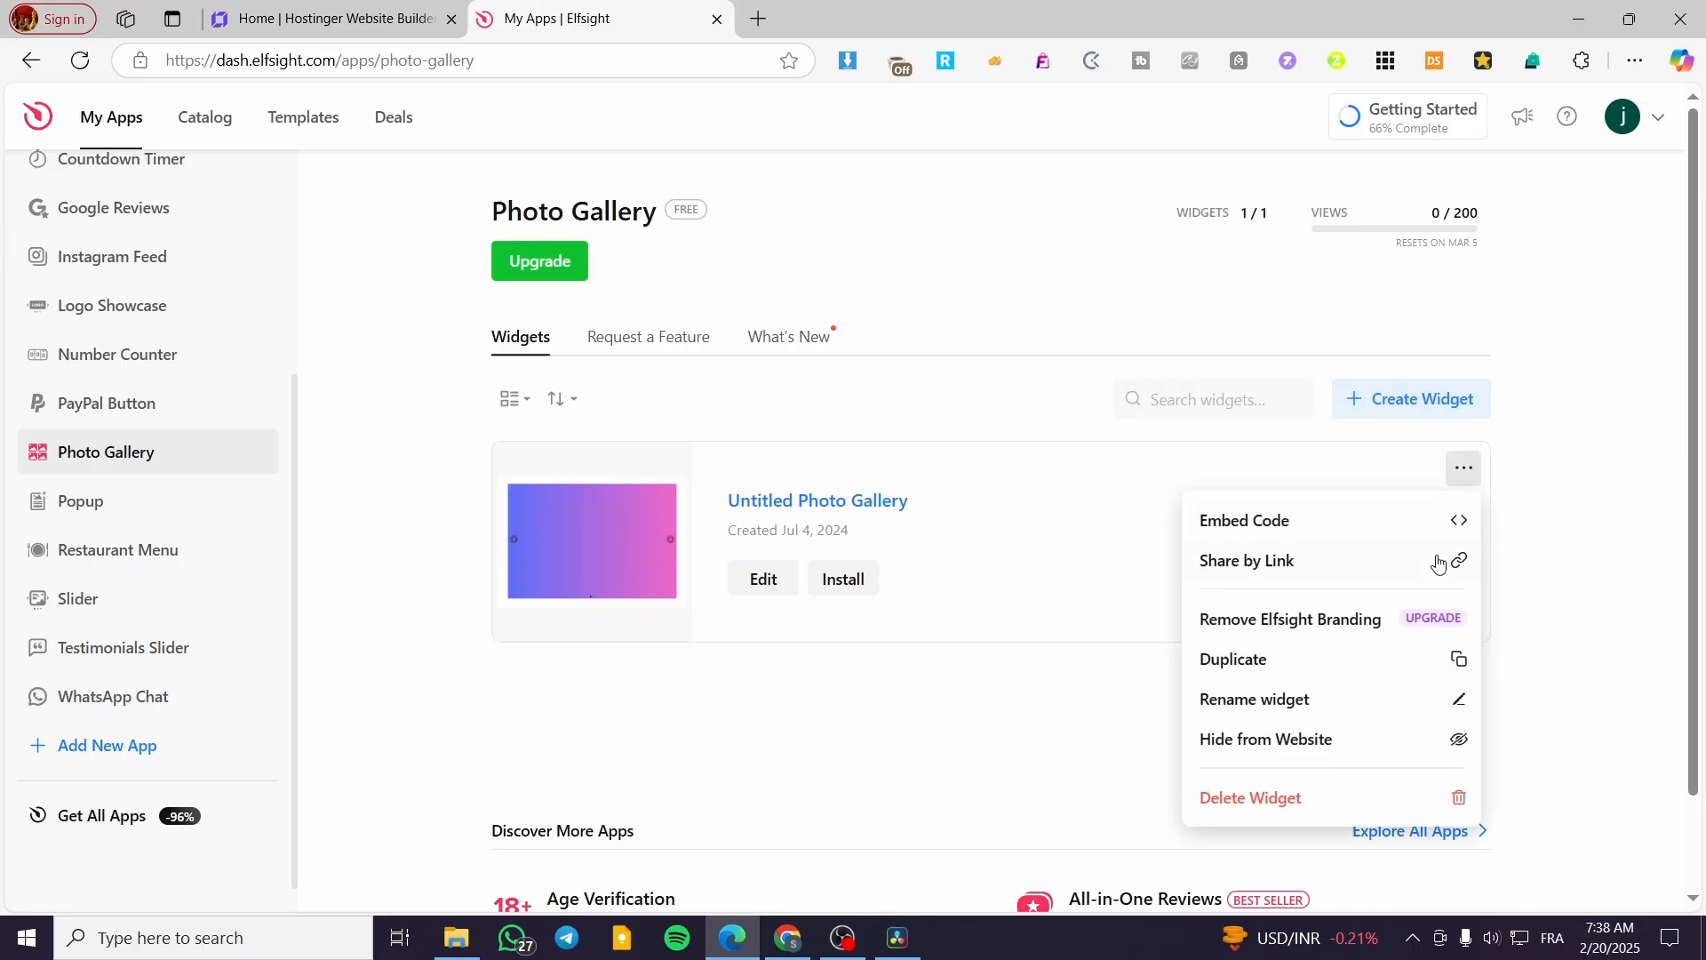
{"action": "left_click", "coordinate": [1296, 801]}
{"action": "left_click", "coordinate": [1012, 569]}
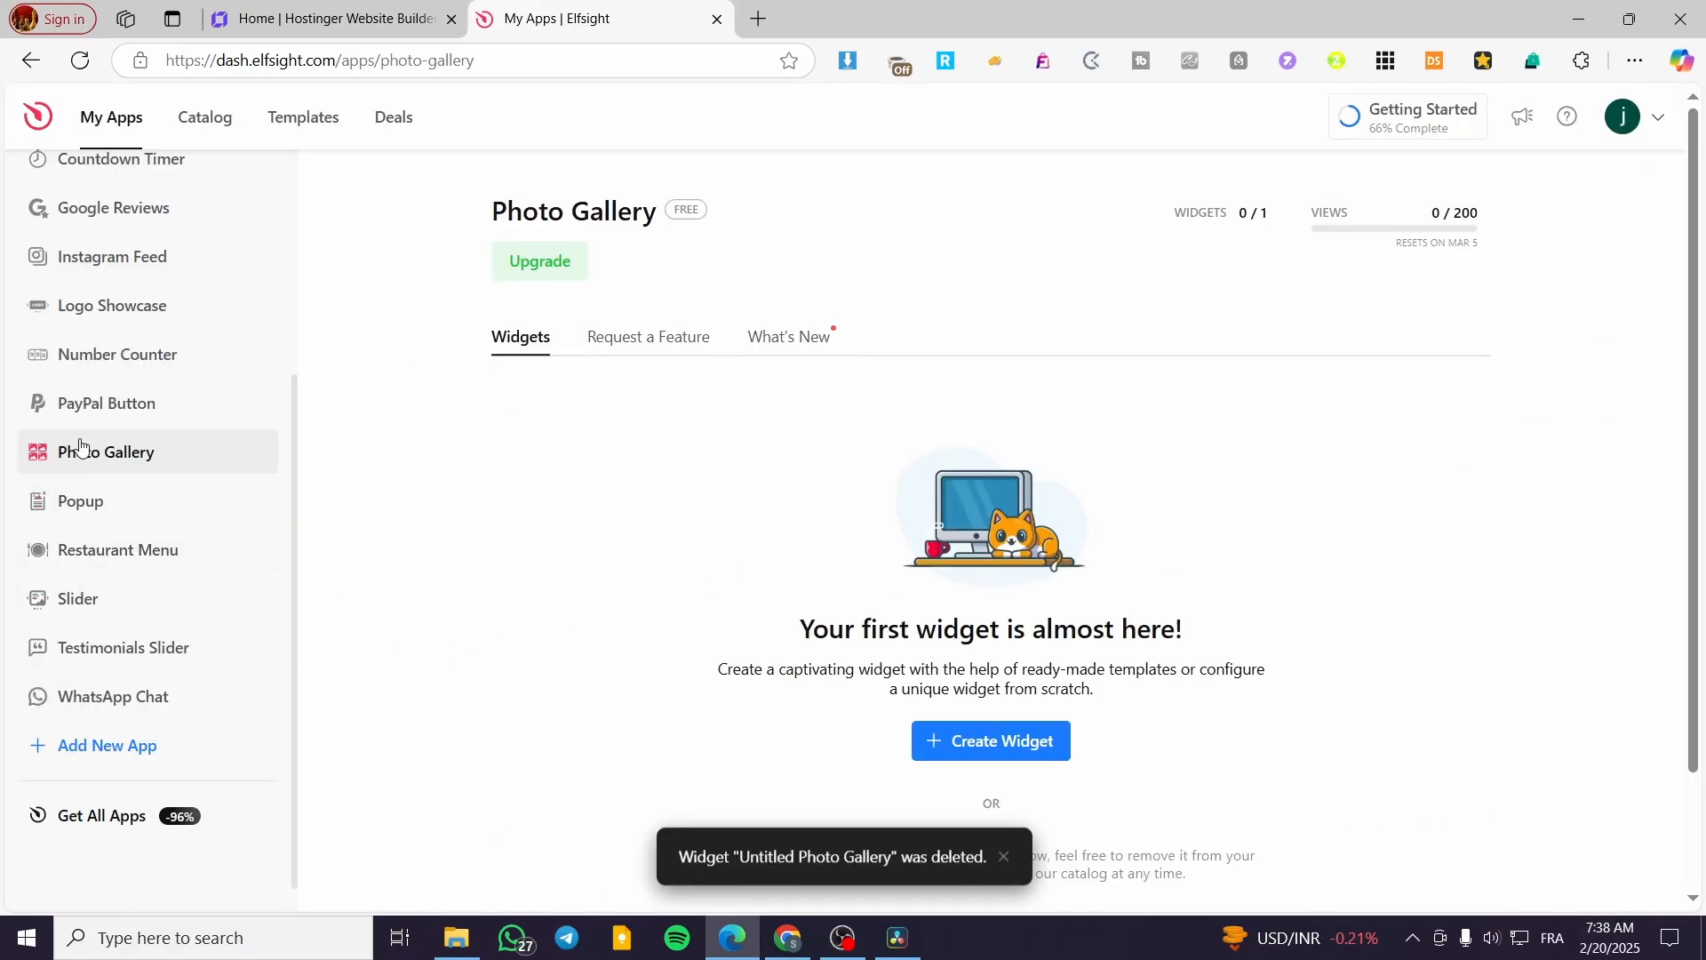
- Create a new Photo Gallery widget using the Product Photographer template
{"action": "left_click", "coordinate": [996, 746]}
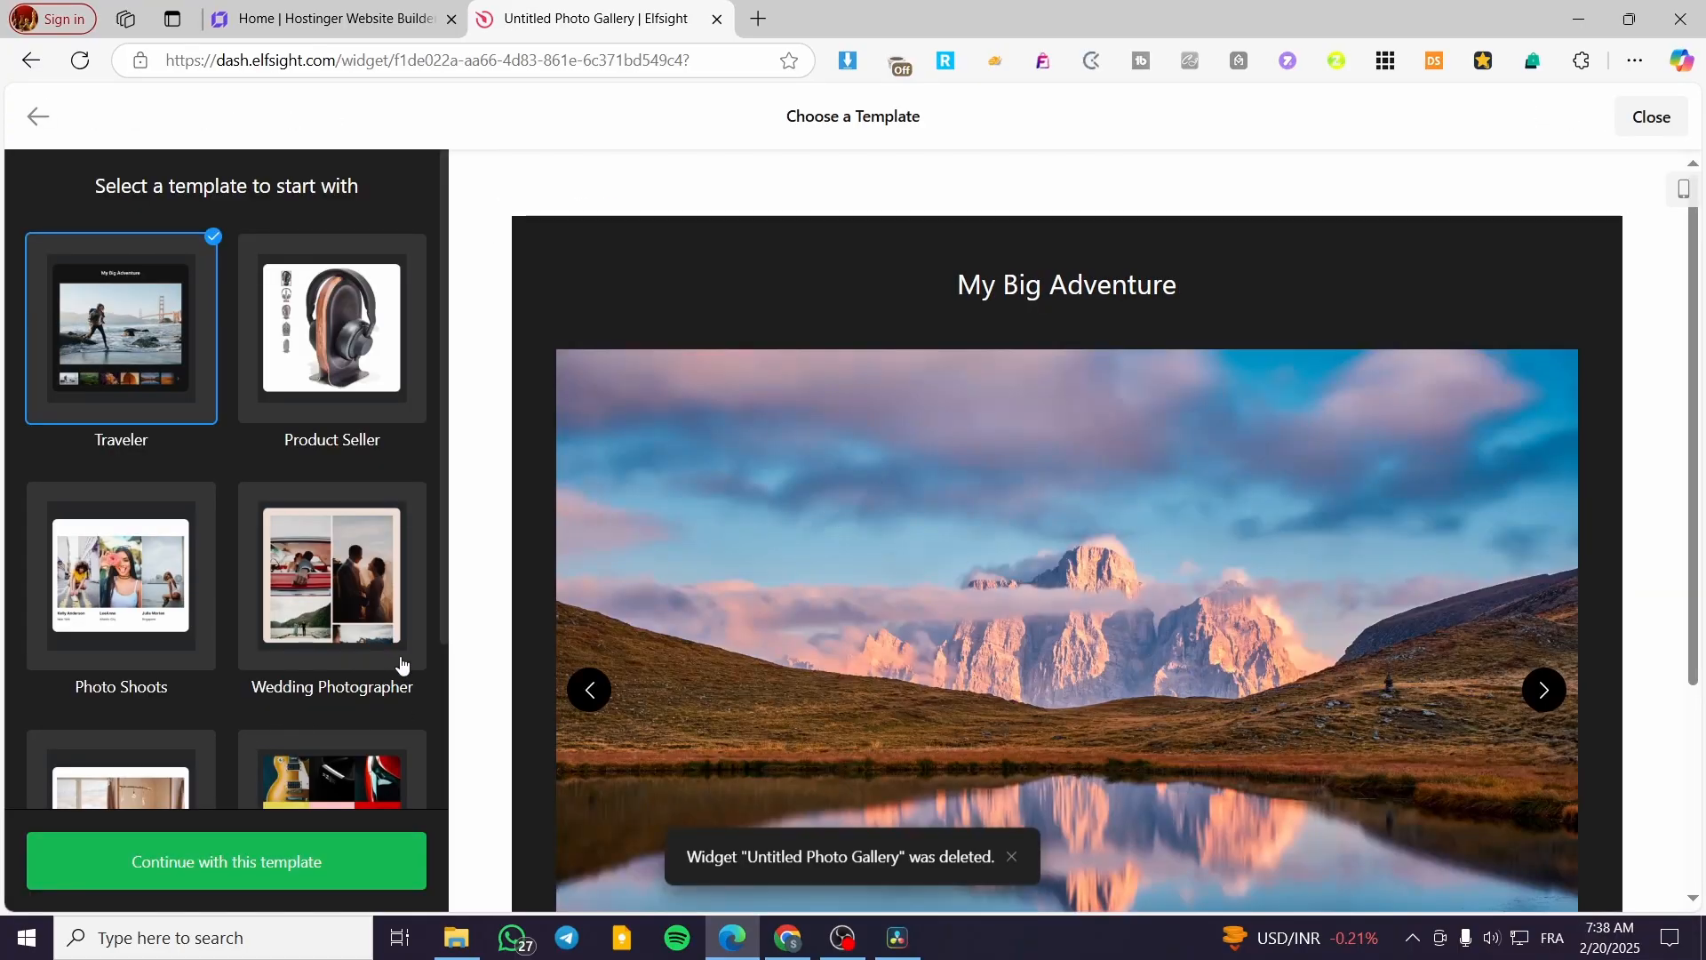
{"action": "scroll", "coordinate": [338, 660], "scroll_direction": "down", "scroll_amount": 3}
{"action": "left_click", "coordinate": [338, 660]}
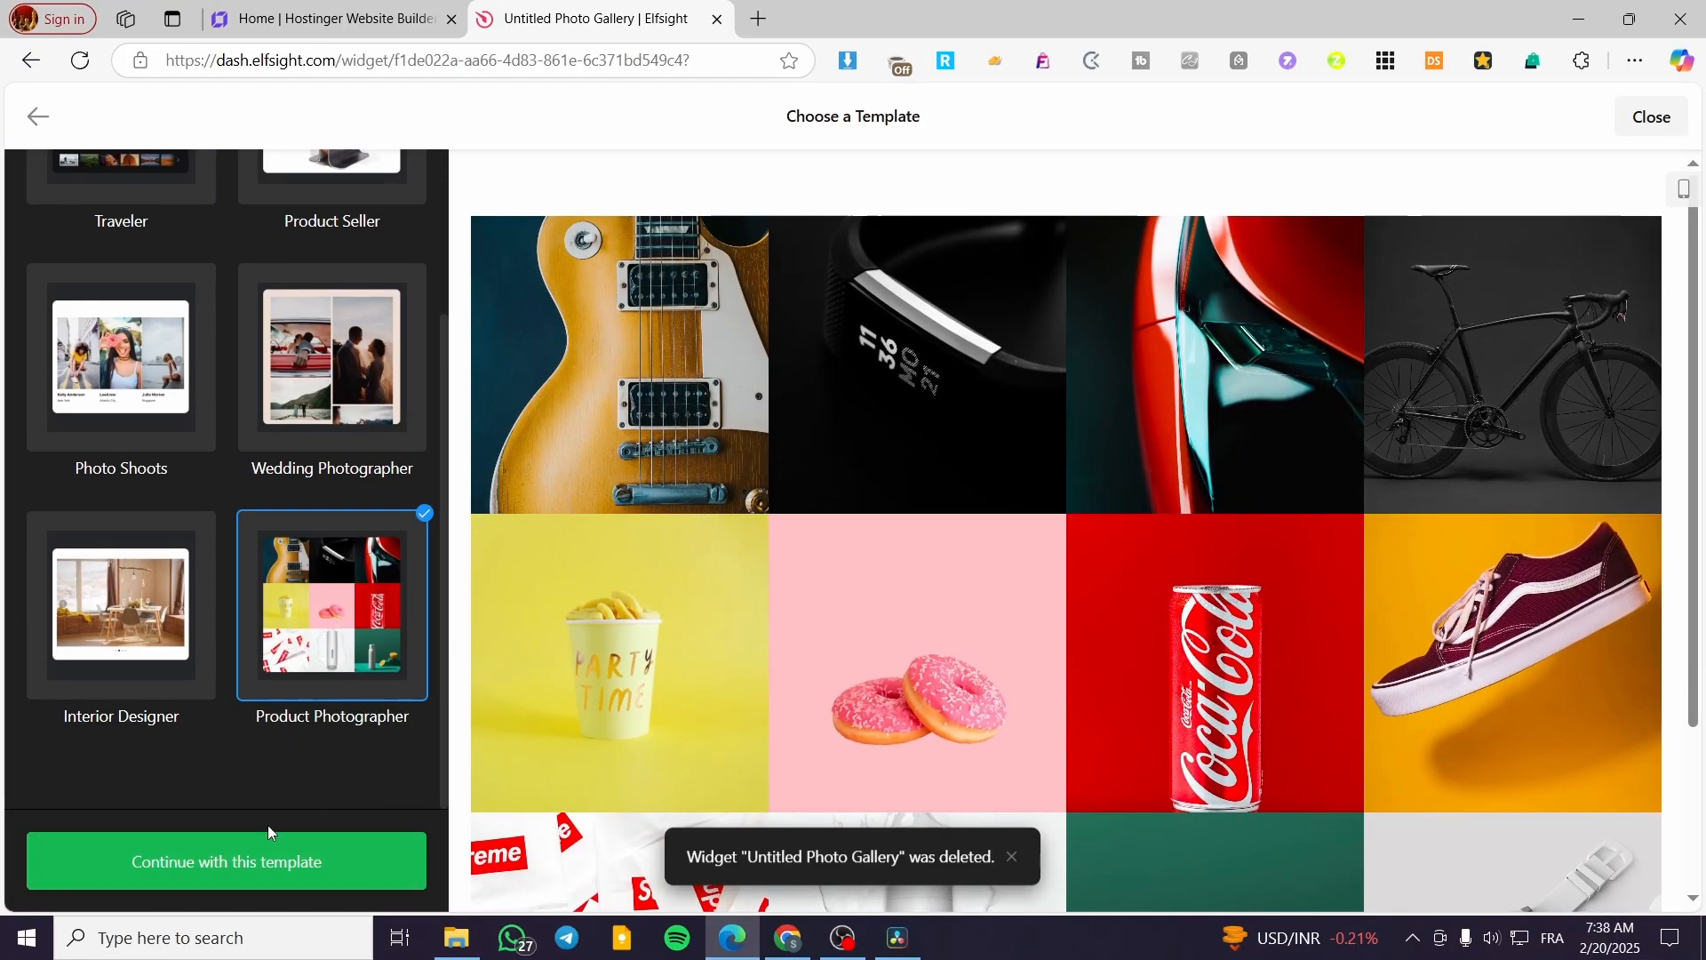
{"action": "left_click", "coordinate": [263, 859]}
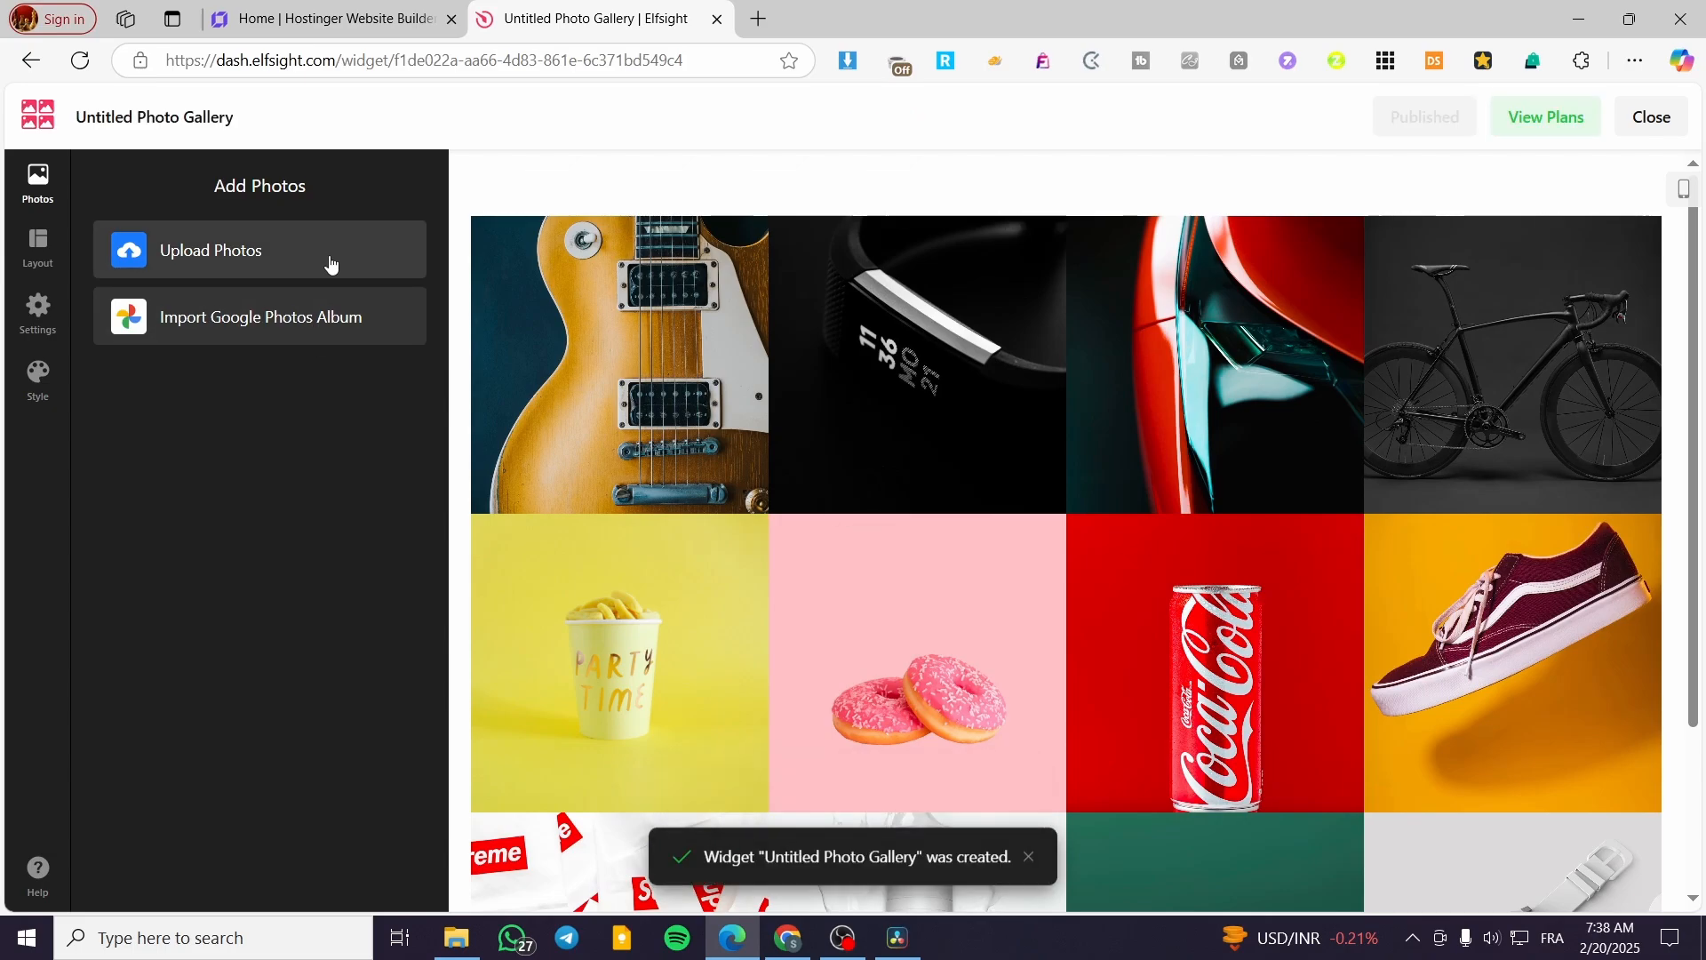
- Review the gallery preview and check the widget's layout and photo options
{"action": "scroll", "coordinate": [657, 576], "scroll_direction": "down", "scroll_amount": 3}
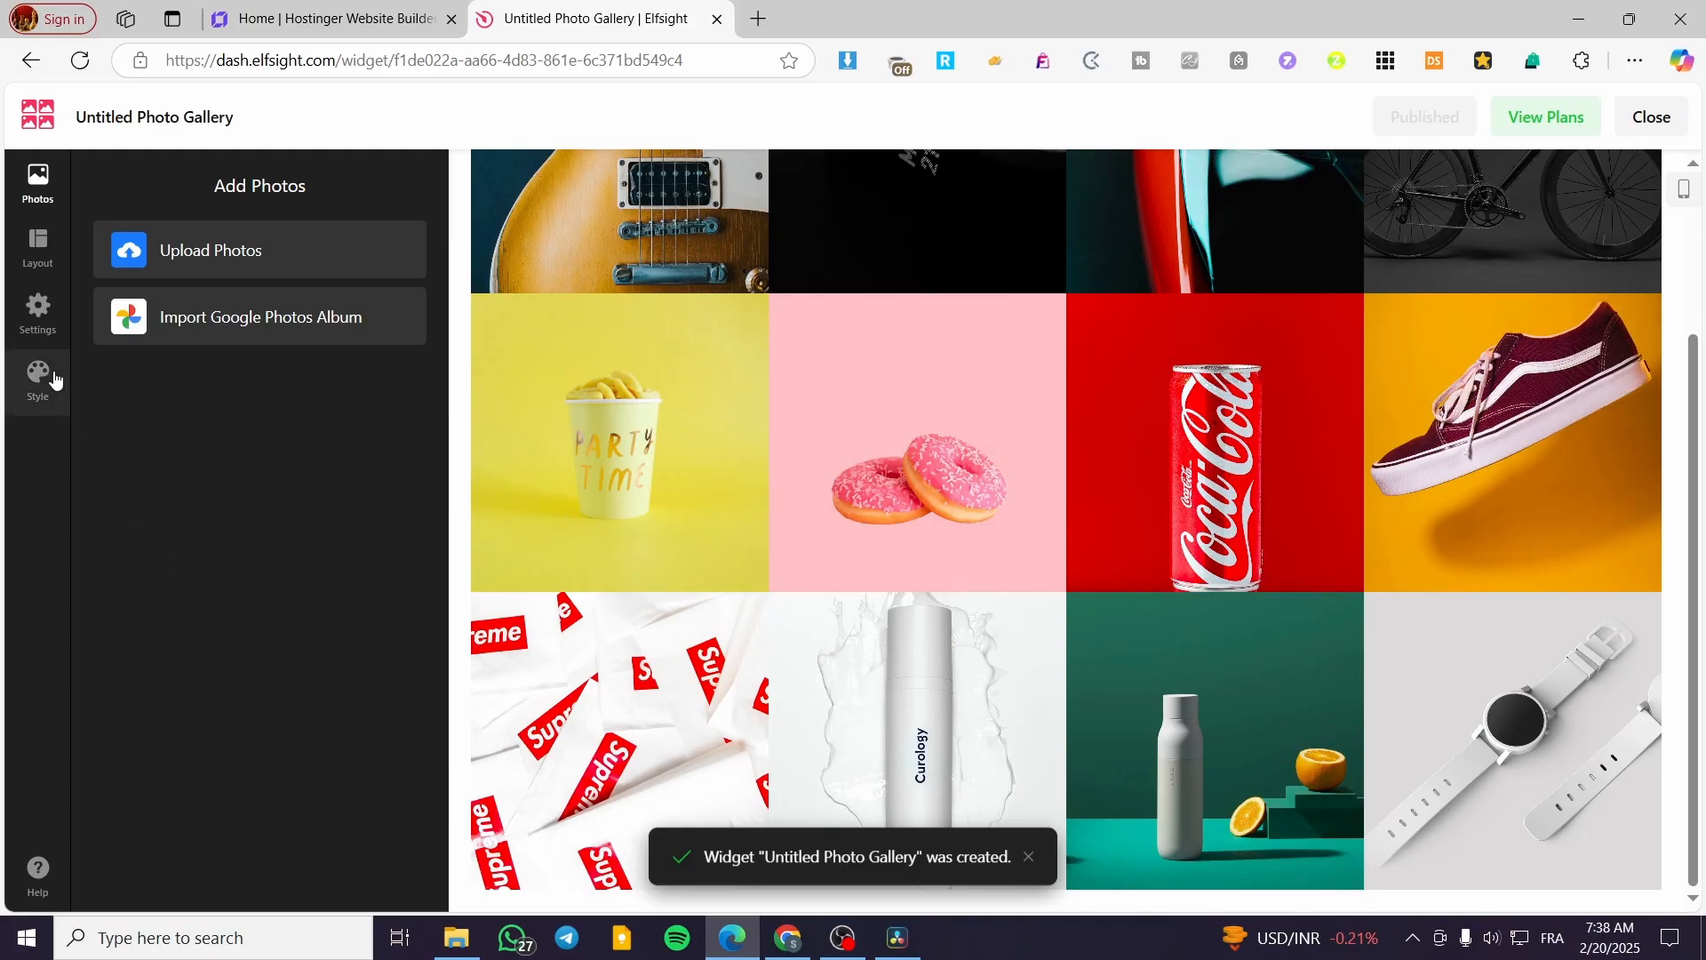
{"action": "left_click", "coordinate": [43, 248]}
{"action": "left_click", "coordinate": [39, 182]}
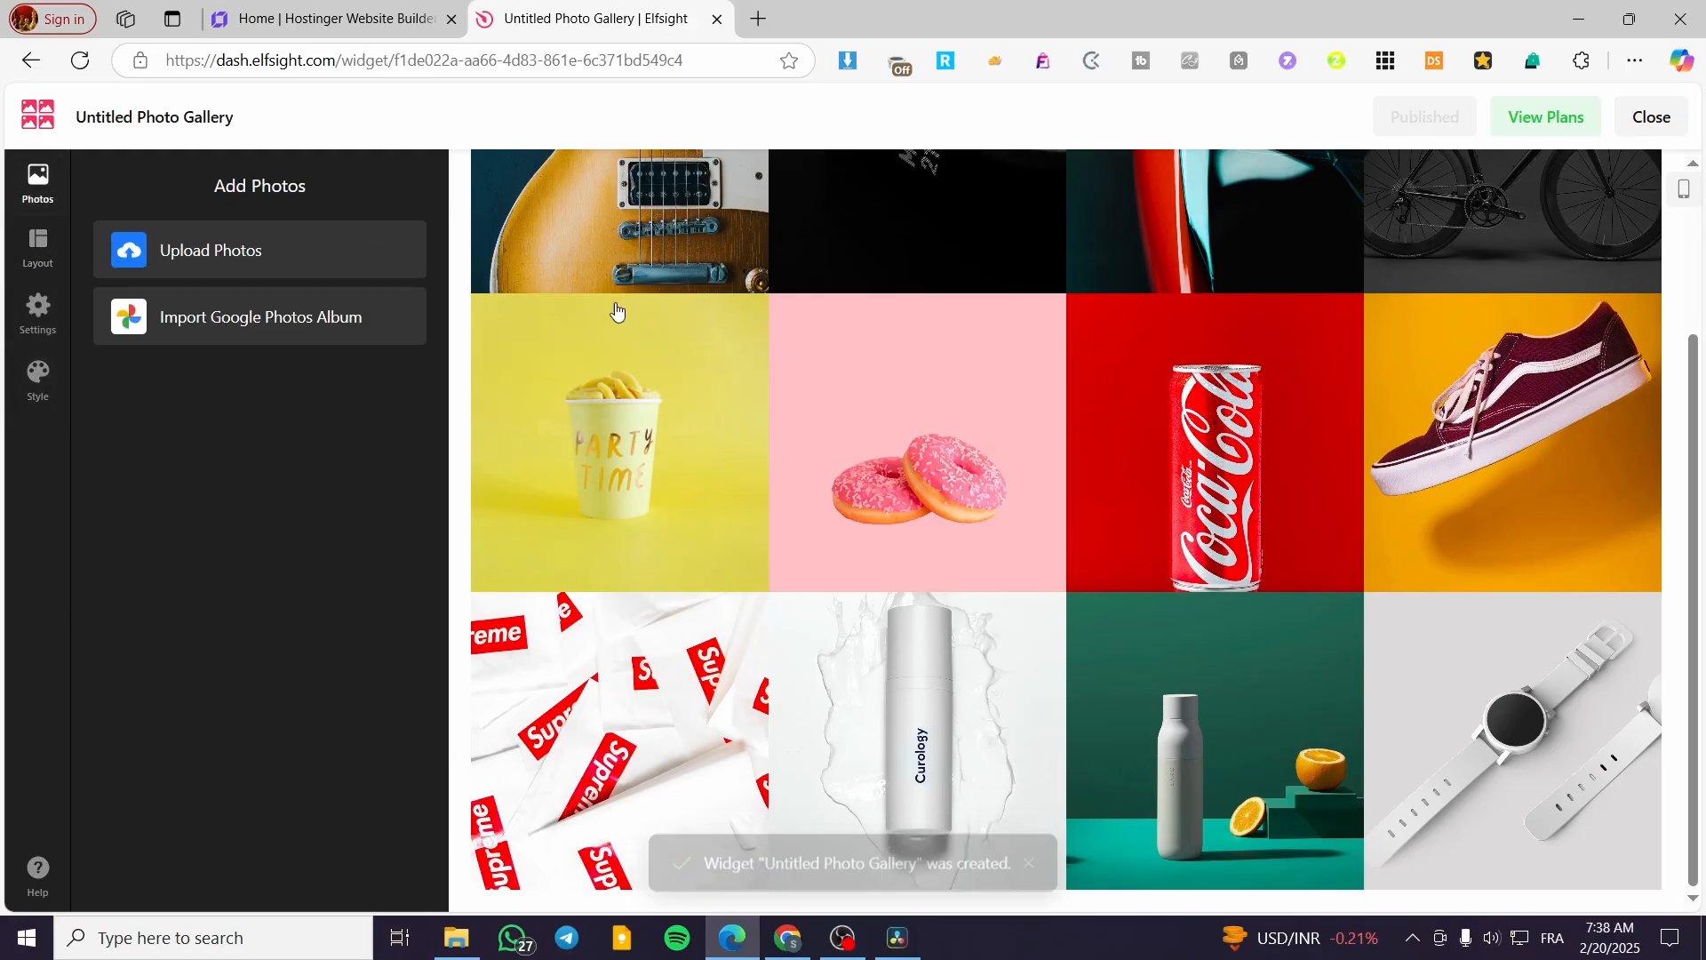
- Upload six photos to the gallery, and give Add-a-heading.png the title "Merry Christmas" and the description "ddqada"
{"action": "left_click", "coordinate": [542, 560]}
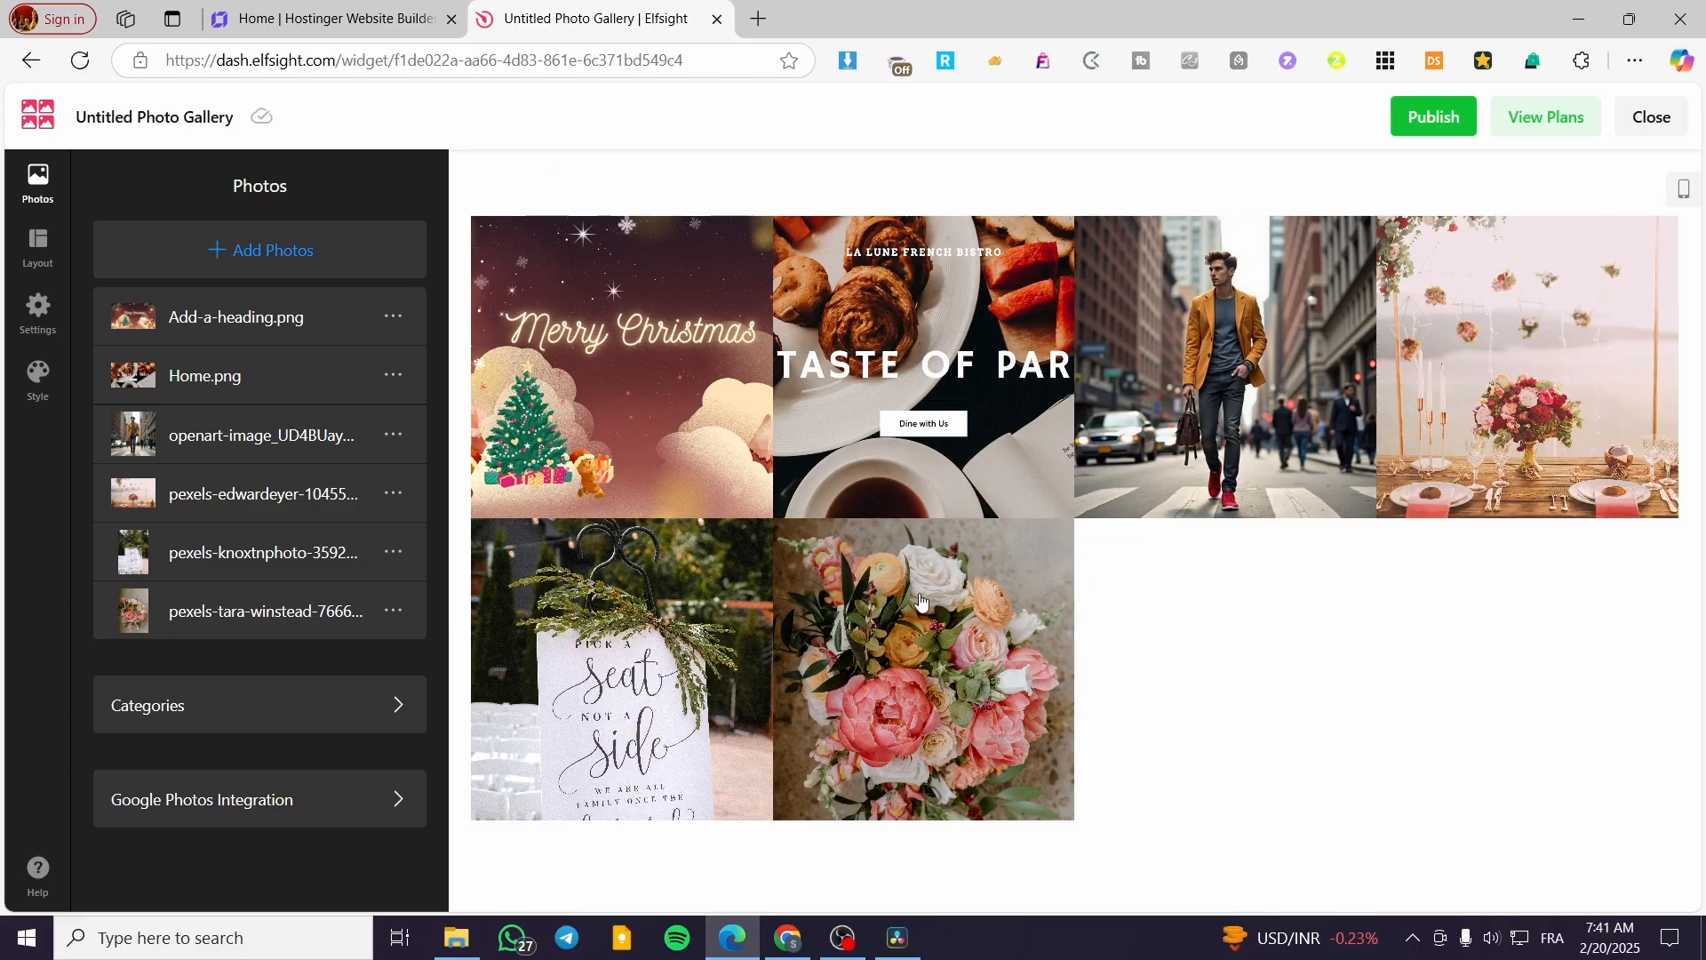
{"action": "left_click", "coordinate": [324, 320]}
{"action": "left_click", "coordinate": [178, 375]}
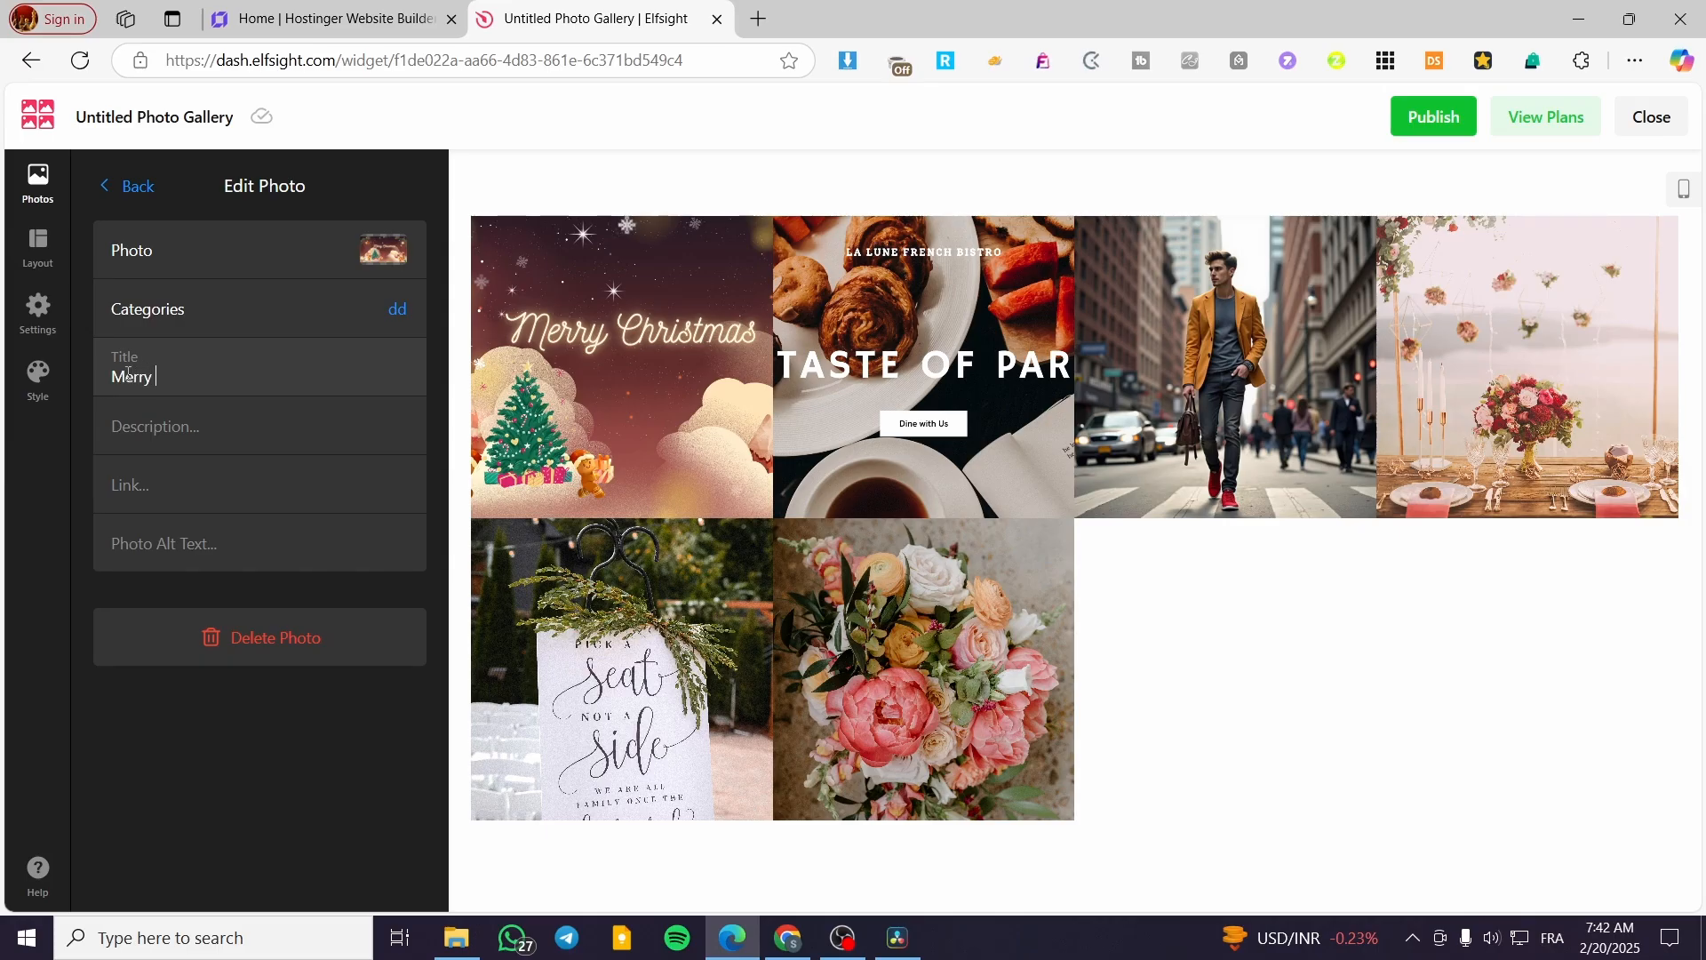
{"action": "type", "text": "Merry Christmax"}
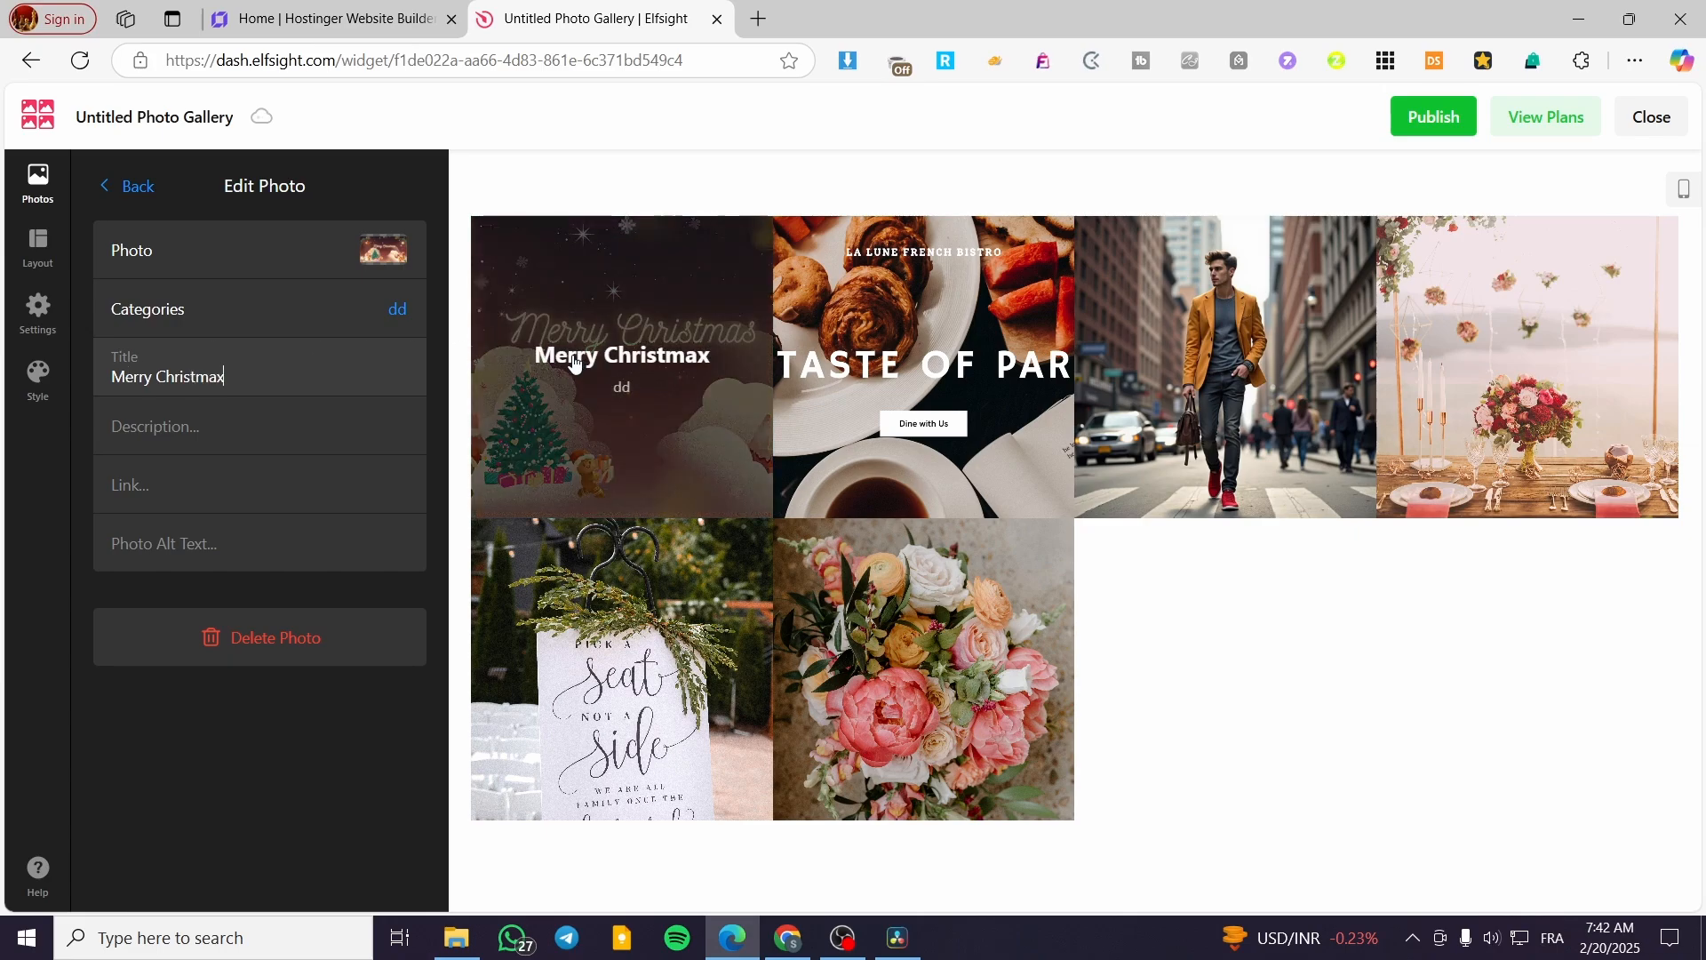
{"action": "key", "text": "BackSpace"}
{"action": "type", "text": "s"}
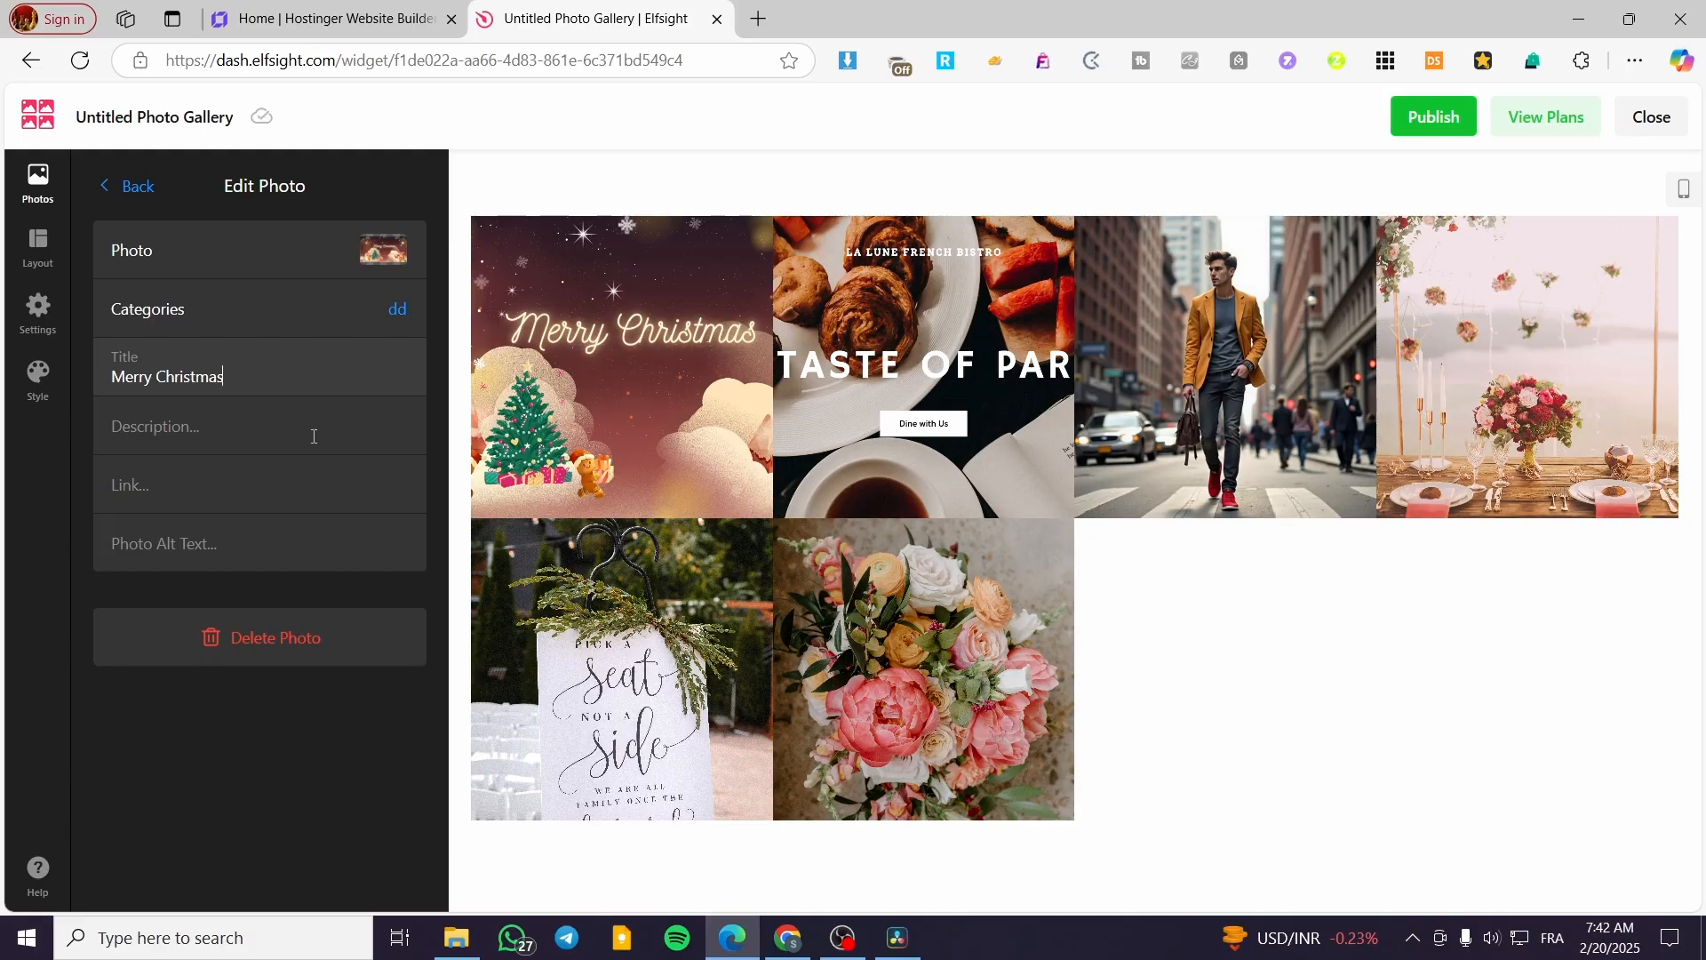
{"action": "left_click", "coordinate": [335, 414]}
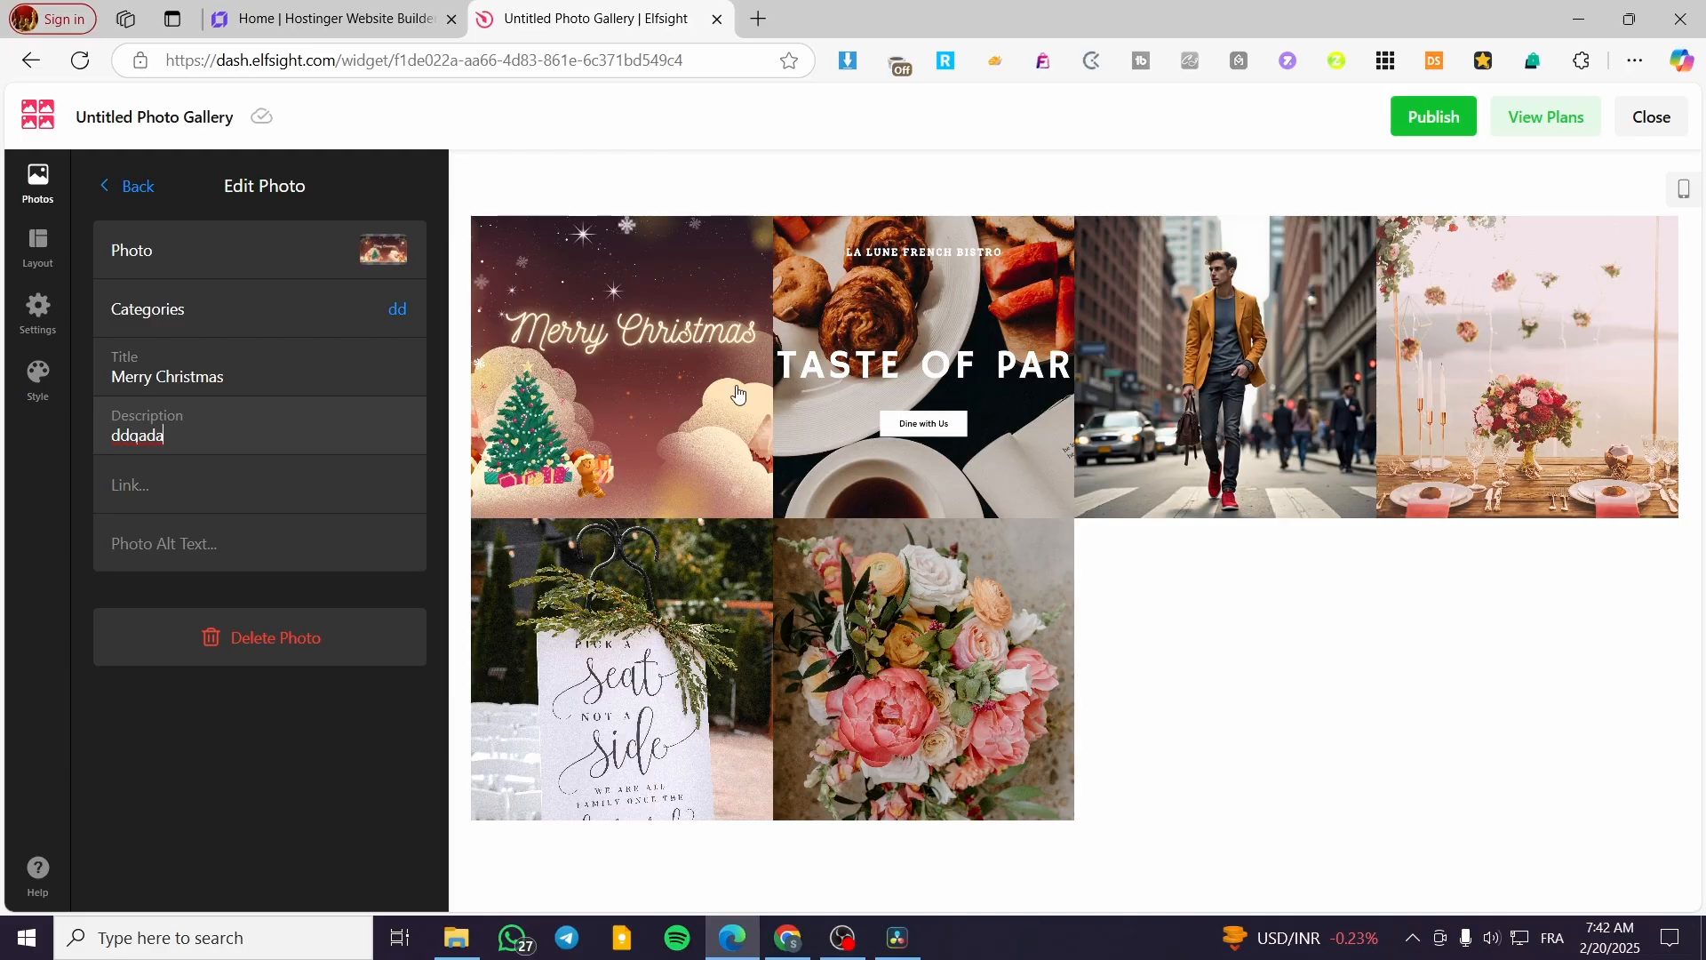
{"action": "left_click", "coordinate": [137, 186]}
- Set the title "Merry Christmas" on the French bistro, city street and wedding table photos
{"action": "left_click", "coordinate": [262, 391]}
{"action": "type", "text": "Merry Christmas"}
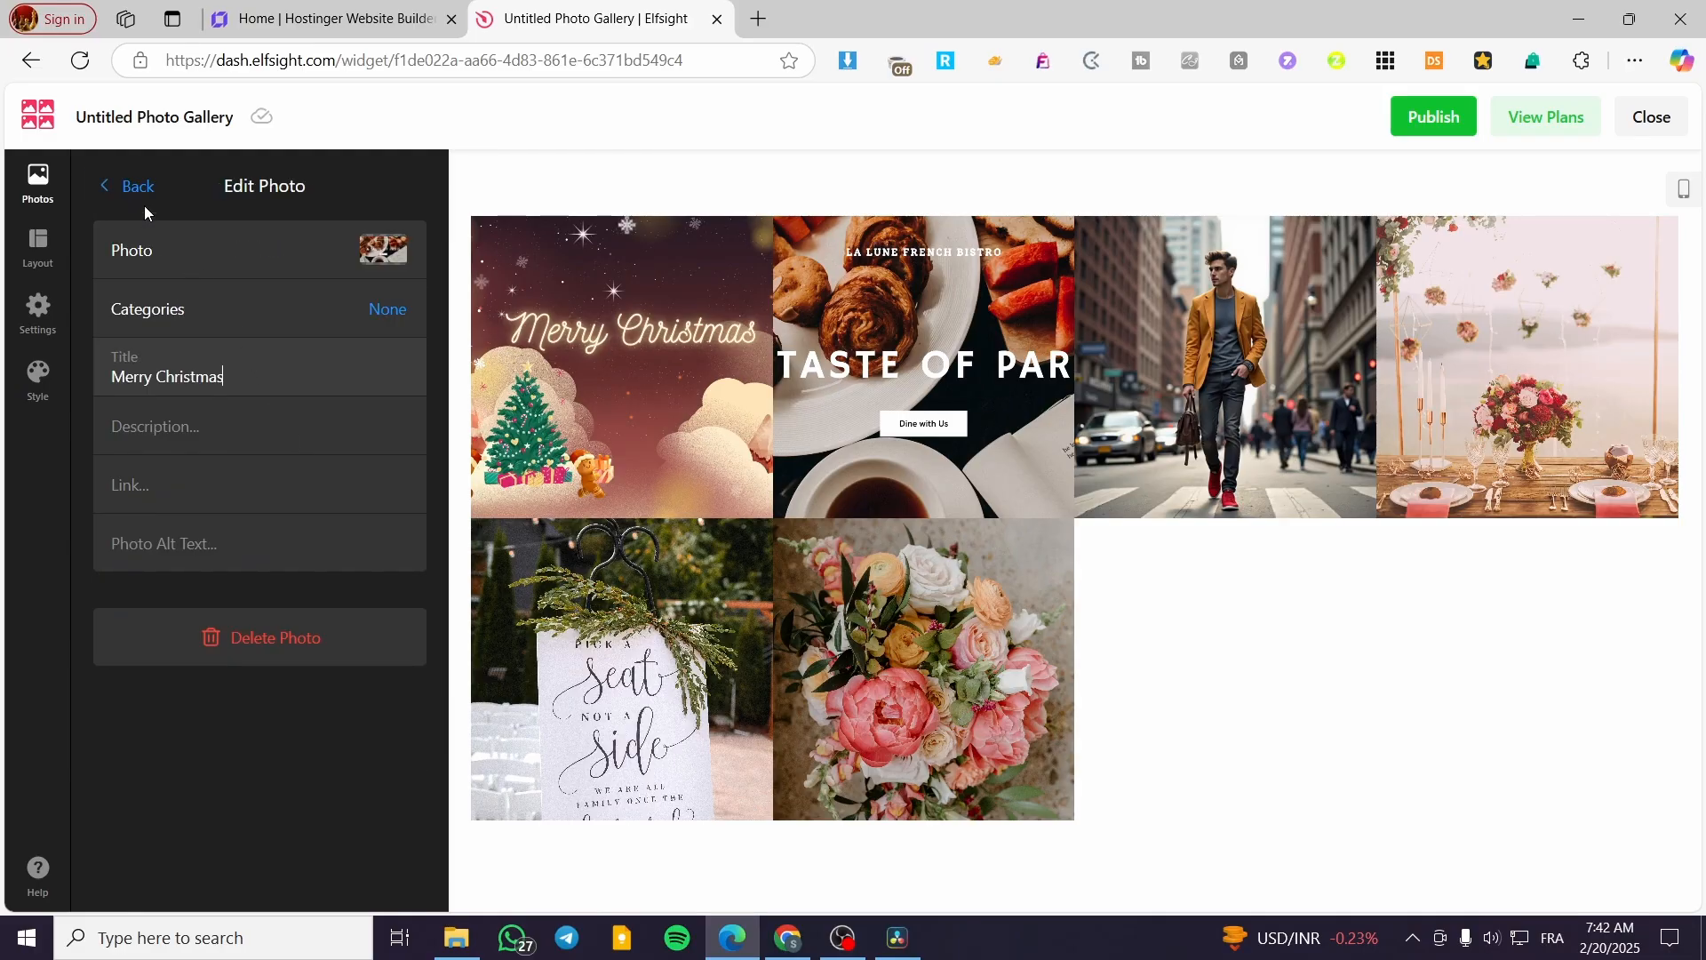
{"action": "left_click", "coordinate": [141, 188]}
{"action": "left_click", "coordinate": [201, 487]}
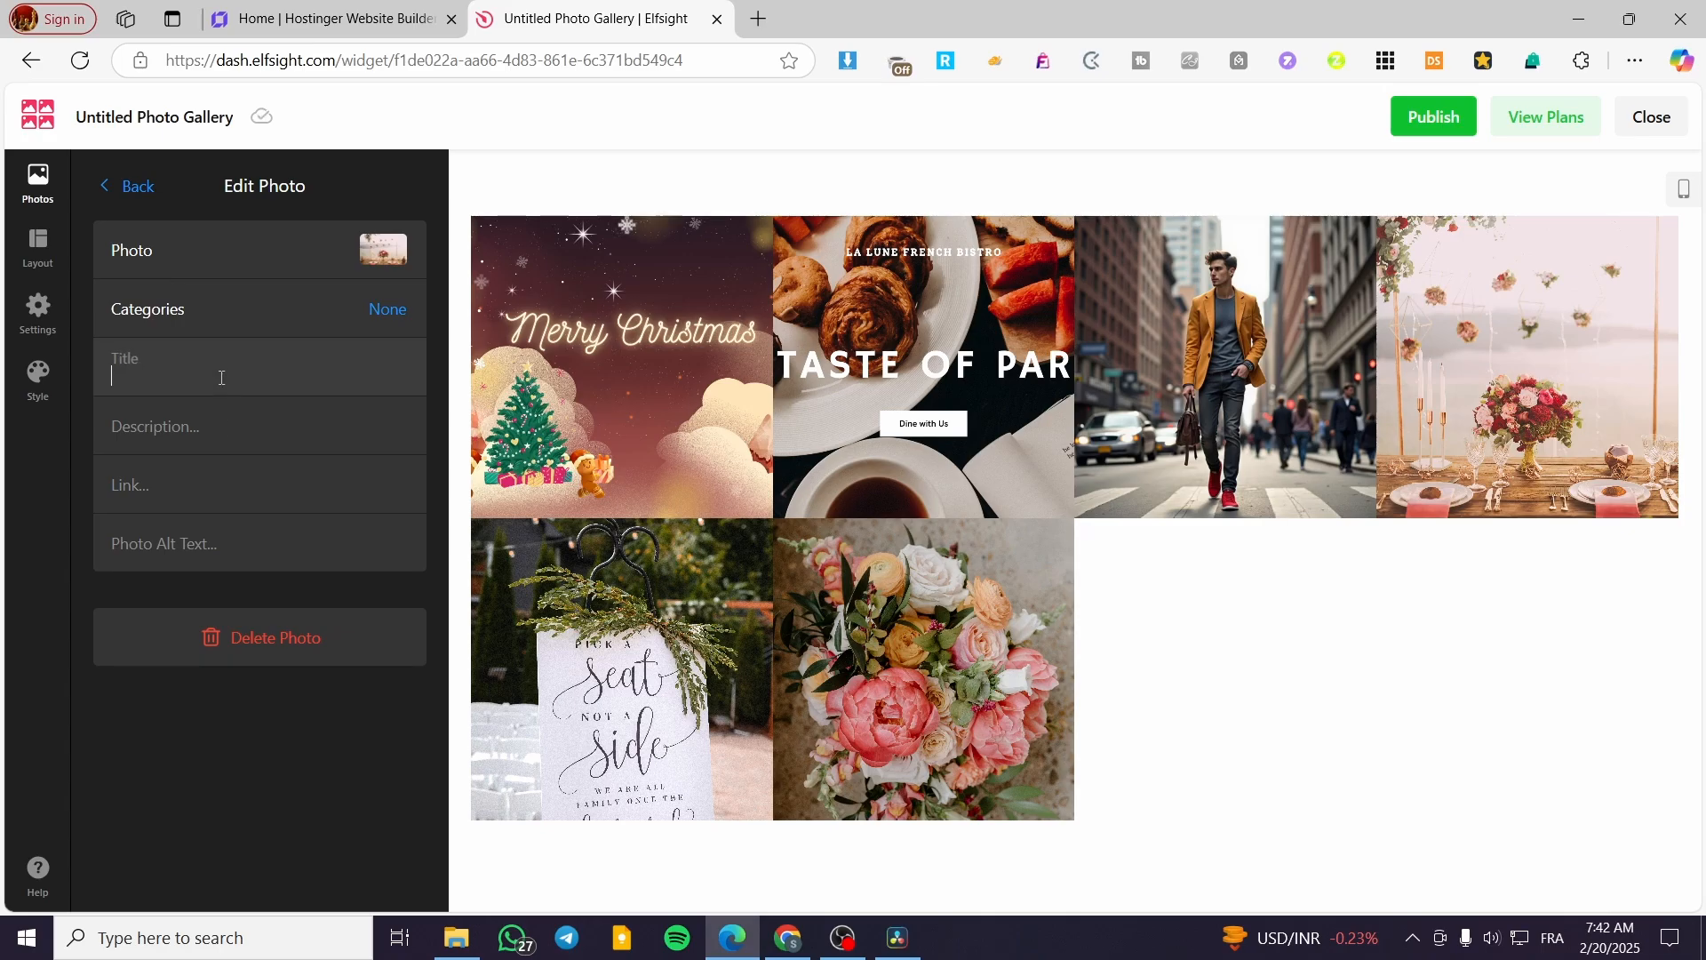
{"action": "type", "text": "Merry Christmas"}
{"action": "left_click", "coordinate": [140, 187]}
{"action": "left_click", "coordinate": [276, 452]}
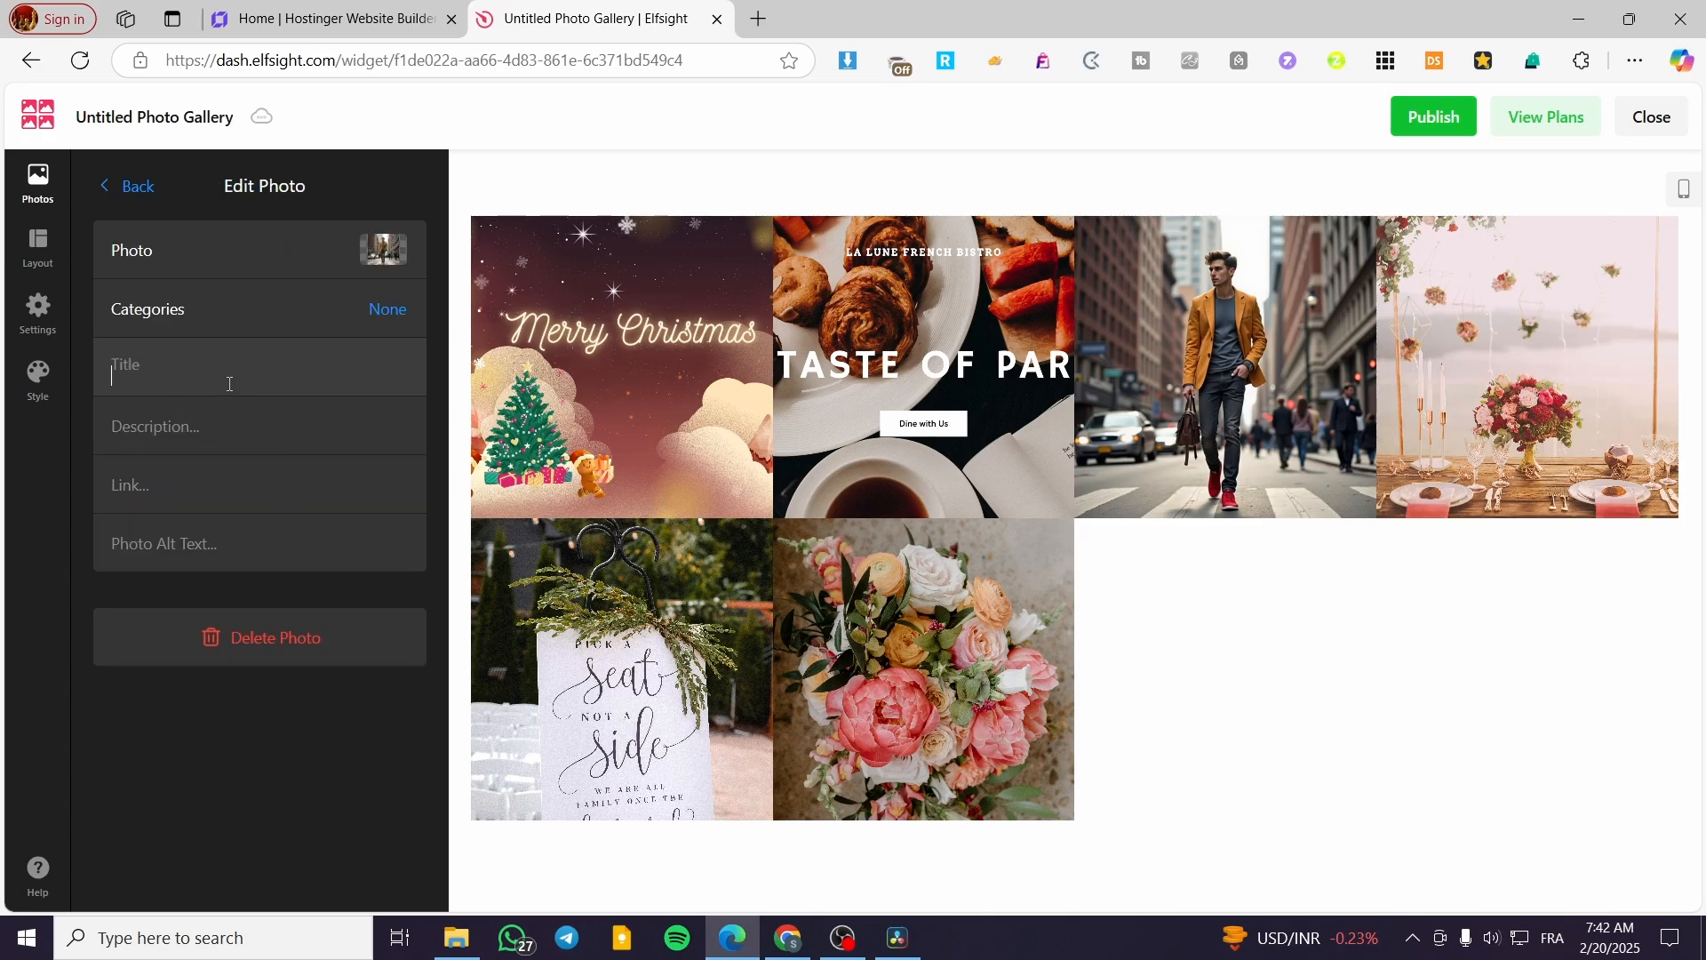
{"action": "type", "text": "Merry Christmas"}
{"action": "left_click", "coordinate": [141, 188]}
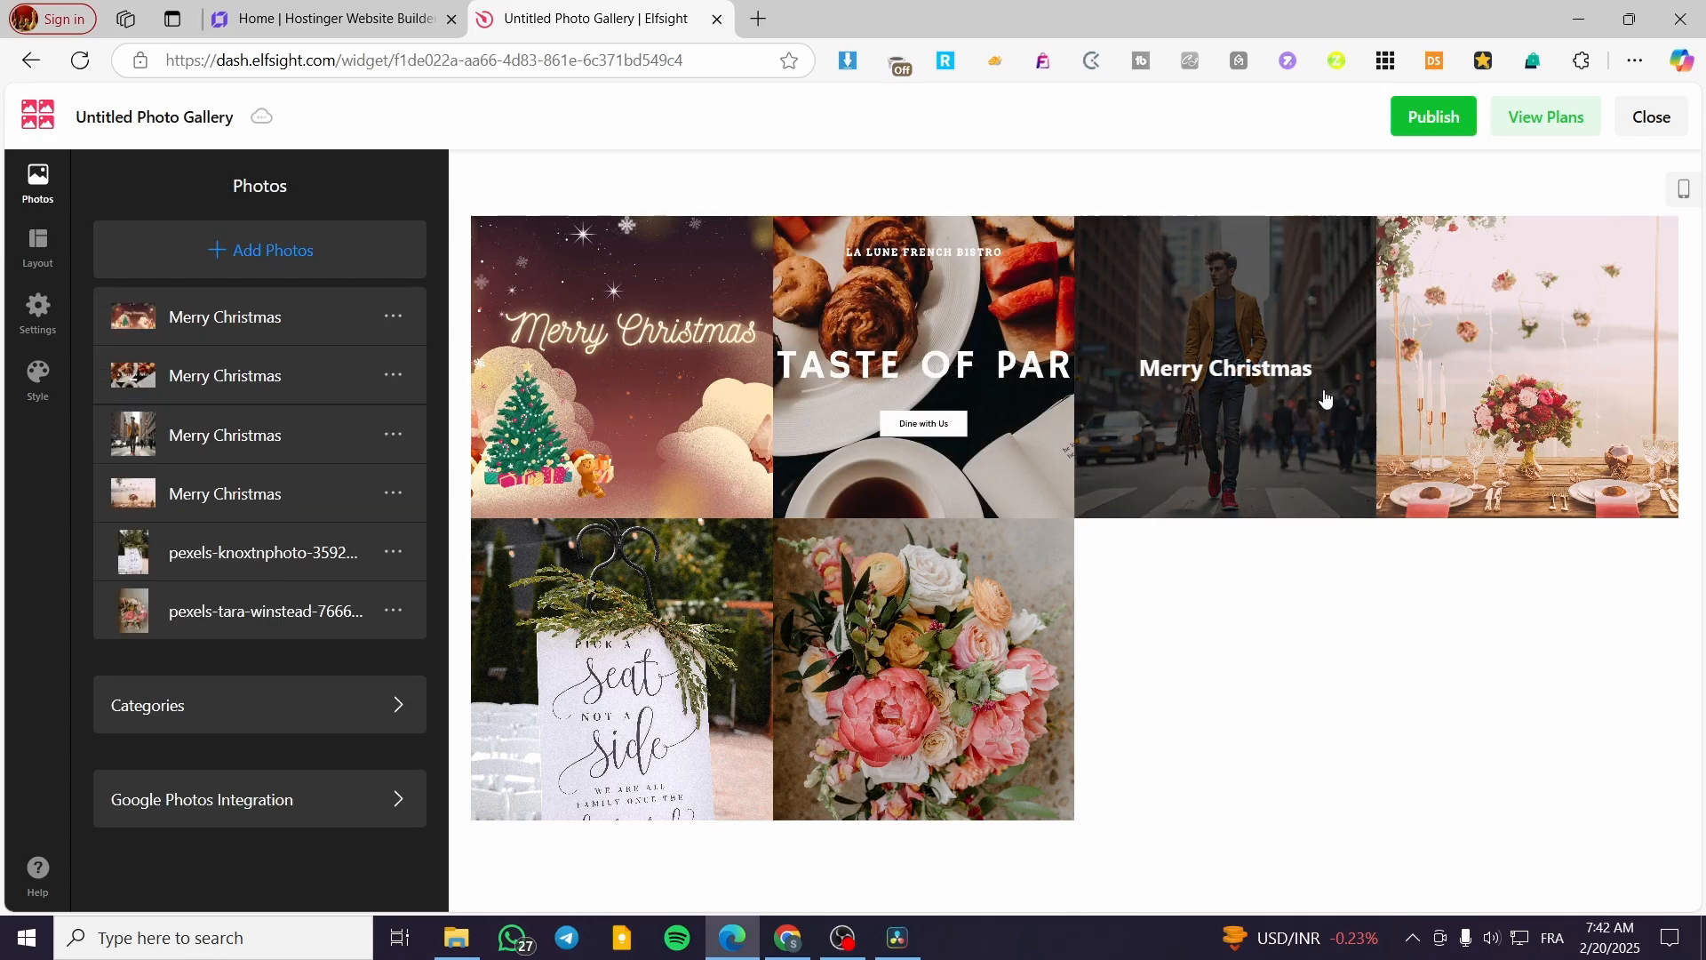
- Set the title "Merry Christmas" on the last two photos, the seating sign and the flower bouquet
{"action": "left_click", "coordinate": [294, 570]}
{"action": "type", "text": "Merry Christmas"}
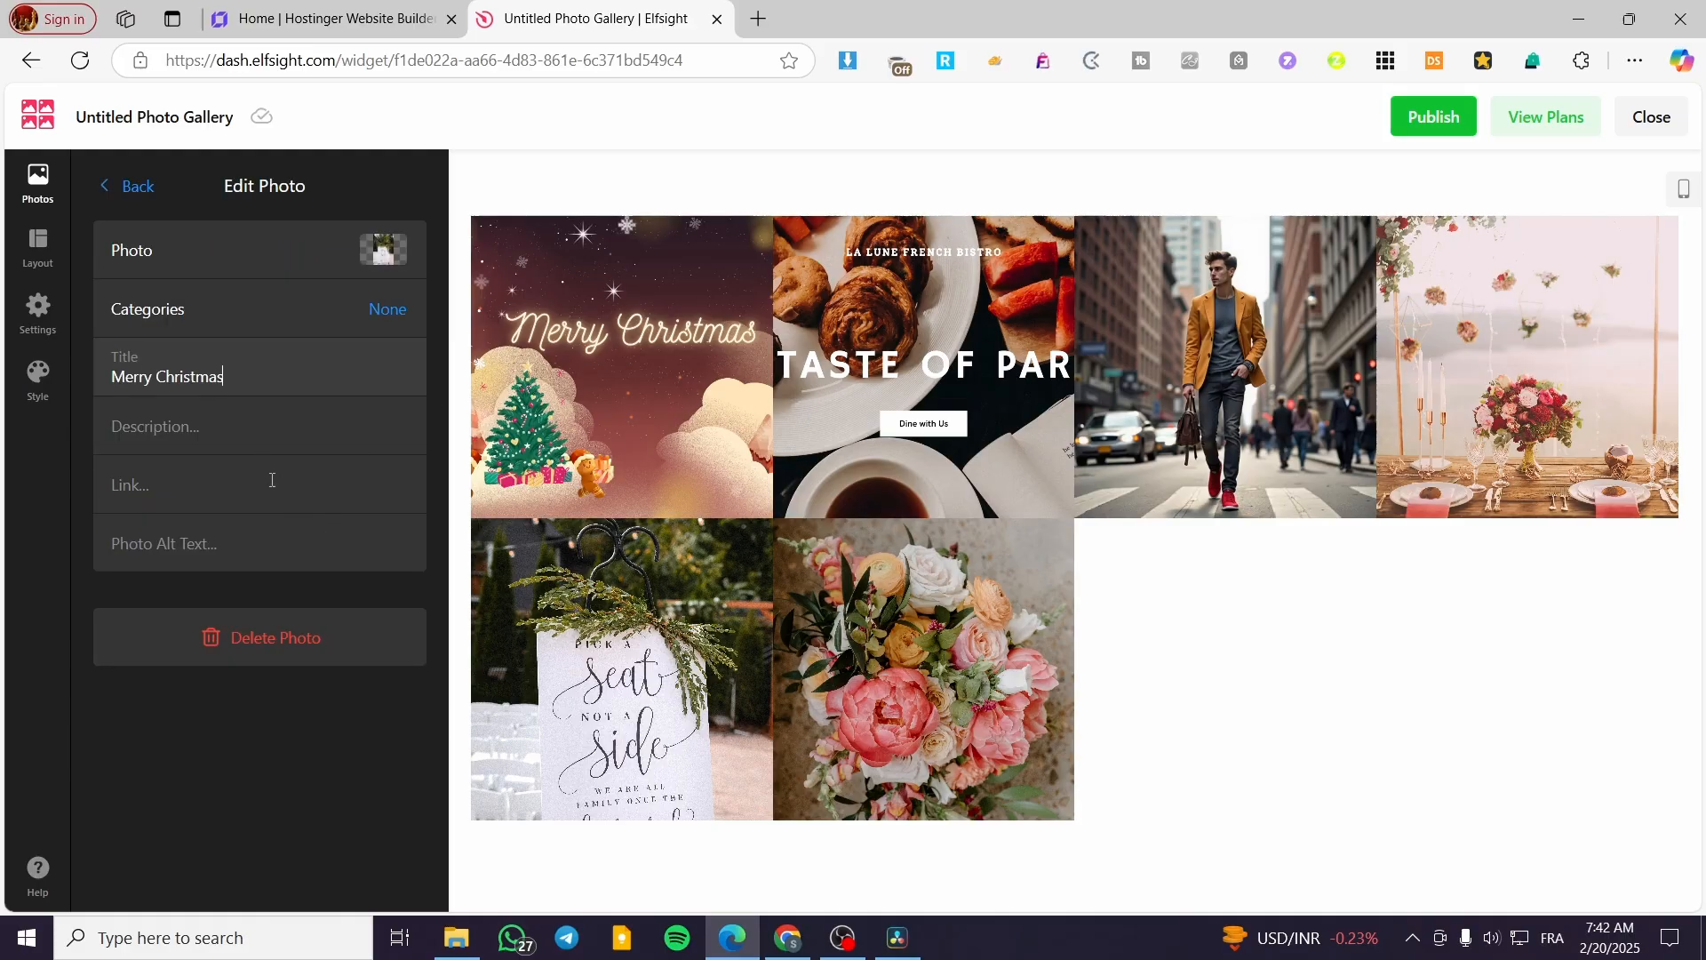
{"action": "left_click", "coordinate": [116, 208]}
{"action": "left_click", "coordinate": [217, 580]}
{"action": "left_click", "coordinate": [231, 378]}
{"action": "type", "text": "Merry Christmas"}
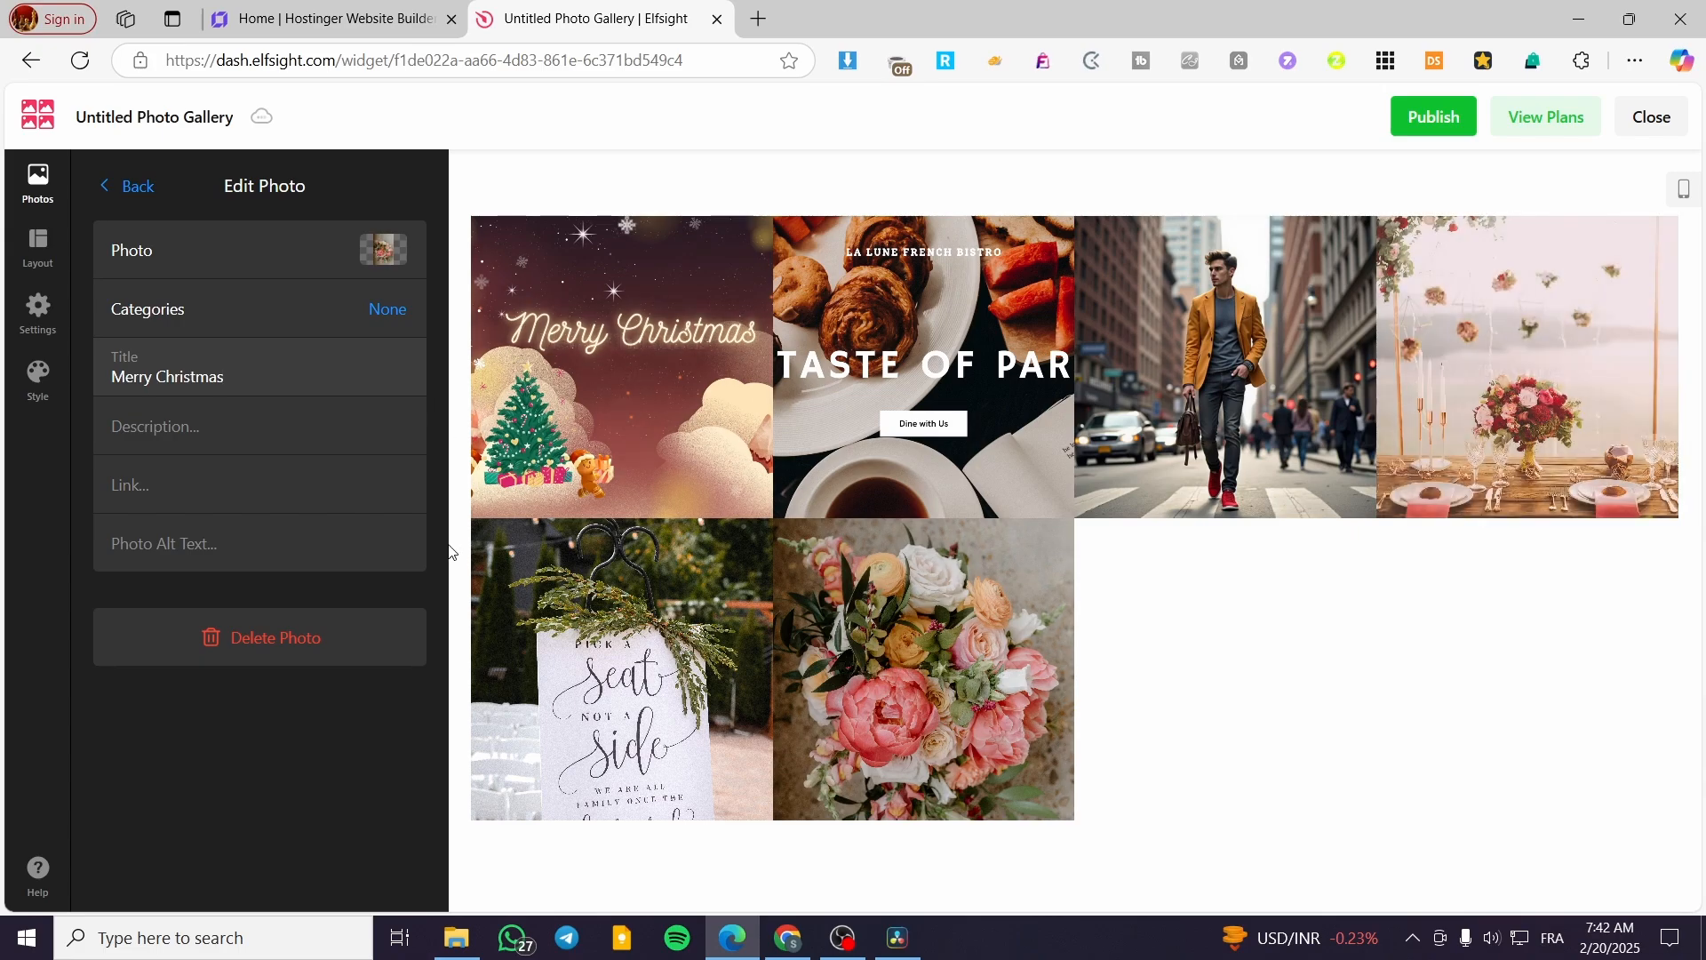
{"action": "left_click", "coordinate": [129, 185]}
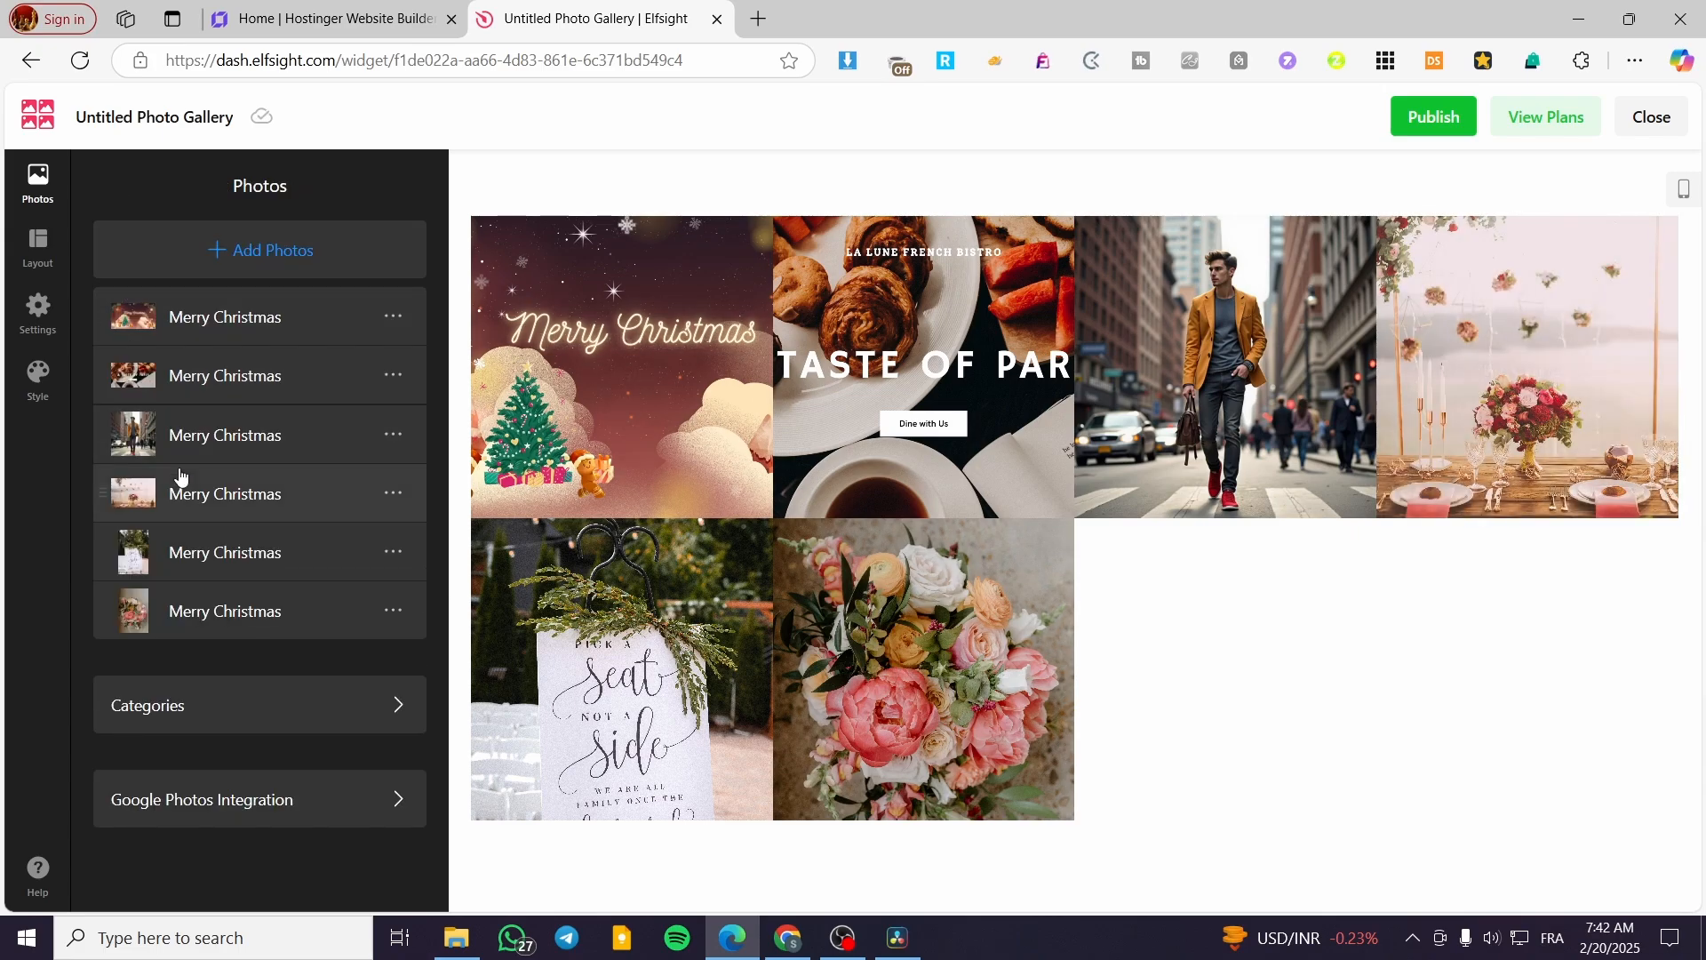
- Compare the Slider layout with the Grid layout, and look over the widget's settings and style options
{"action": "left_click", "coordinate": [40, 249]}
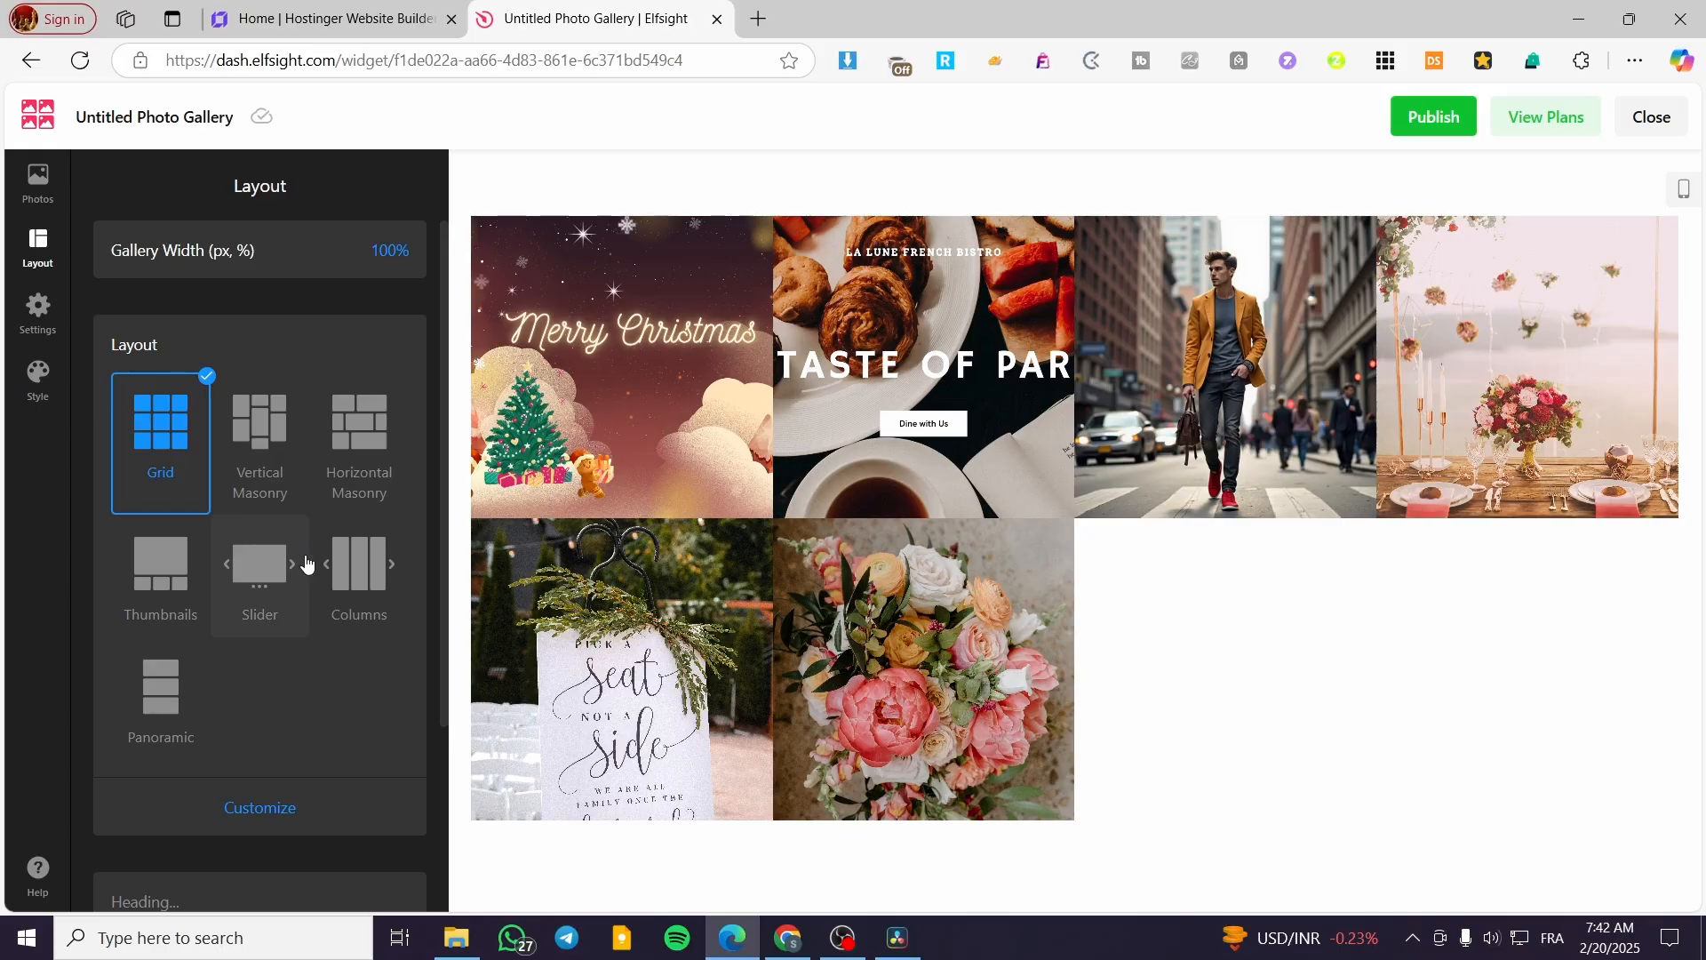
{"action": "left_click", "coordinate": [273, 591]}
{"action": "left_click", "coordinate": [125, 430]}
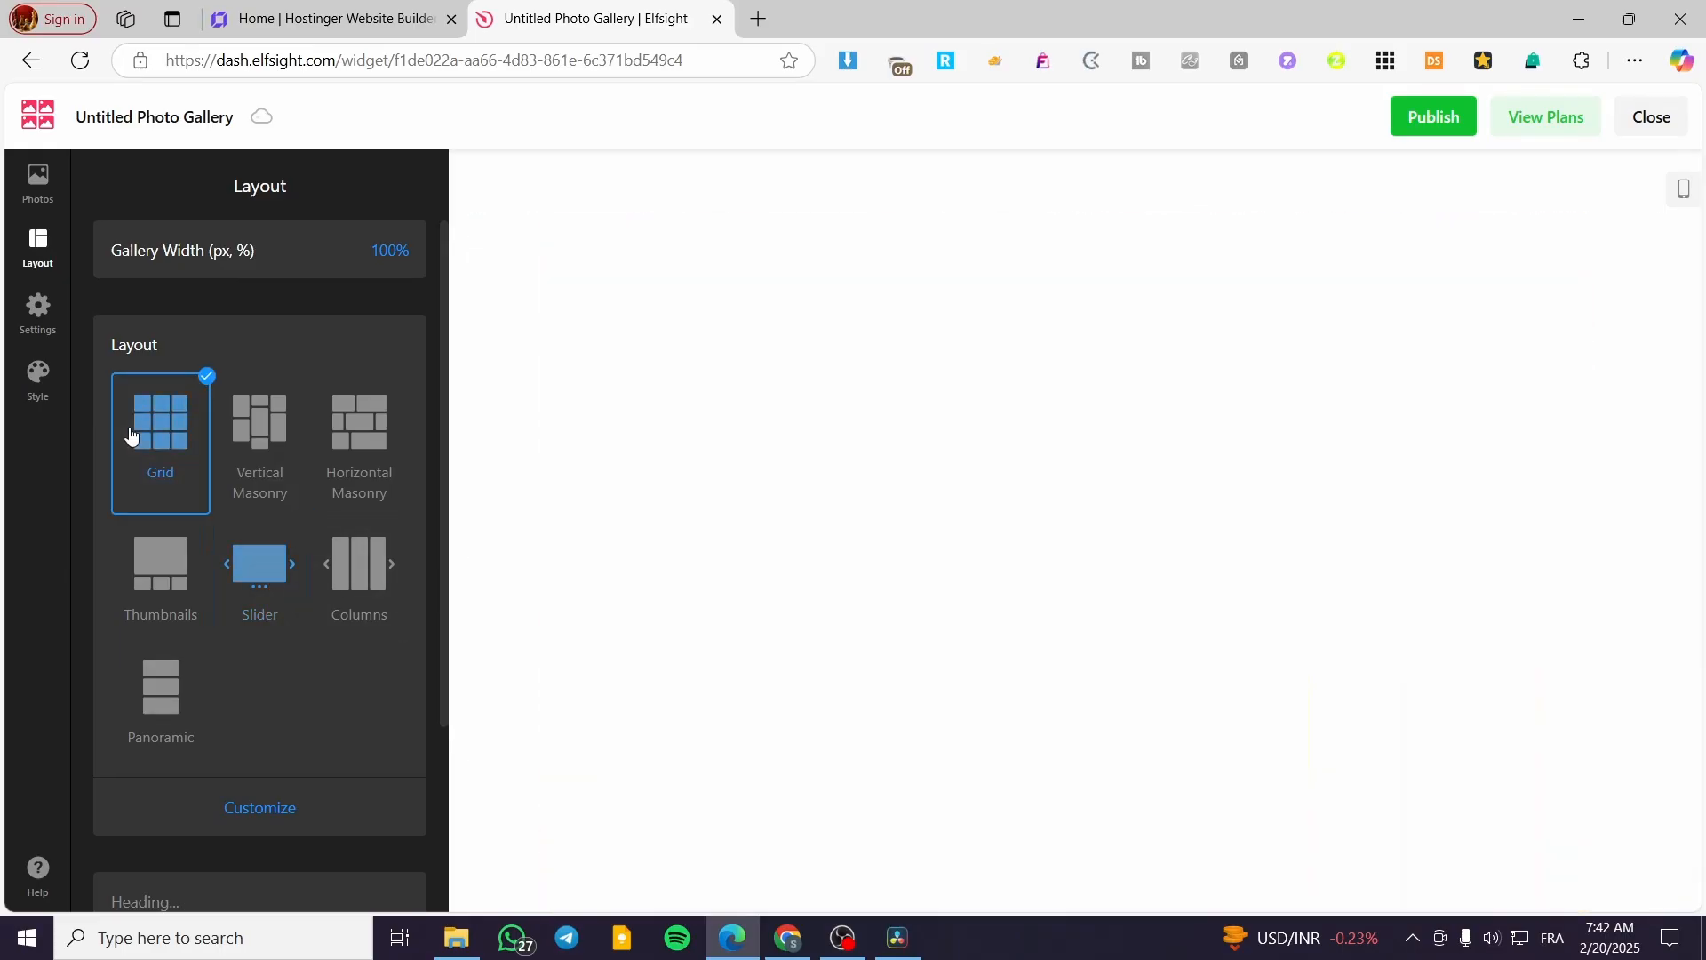
{"action": "left_click", "coordinate": [38, 313]}
{"action": "left_click", "coordinate": [33, 392]}
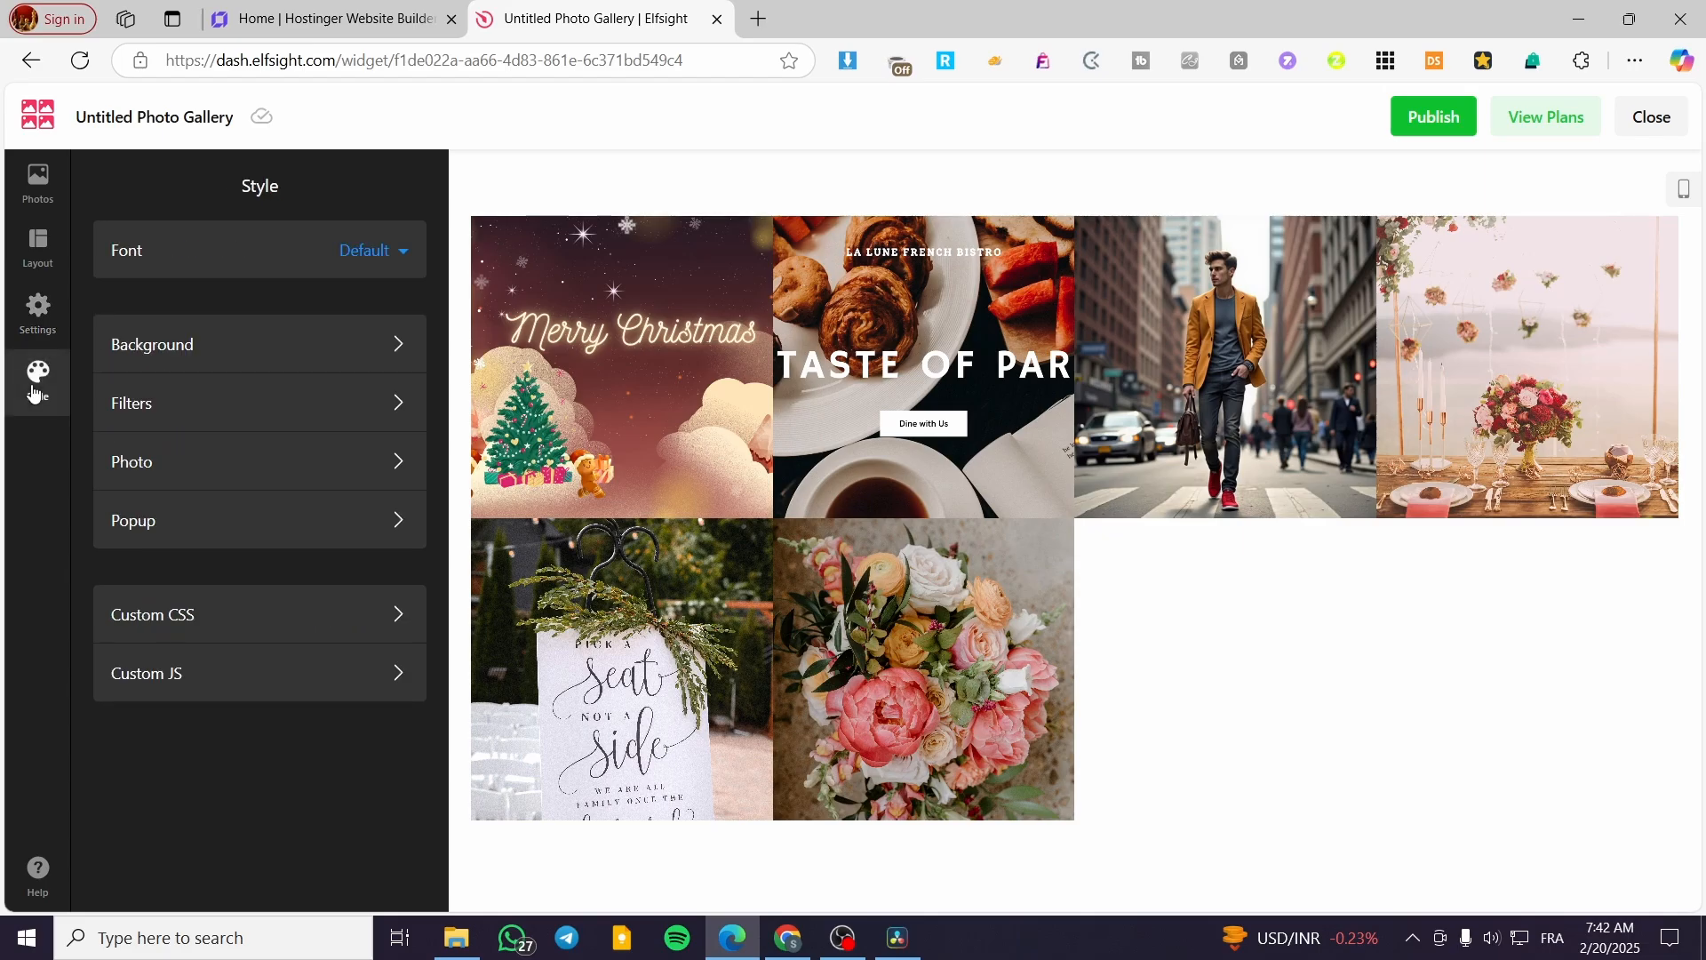
- Publish the photo gallery changes, leave the editor, and copy the widget's embed code
{"action": "left_click", "coordinate": [1426, 132]}
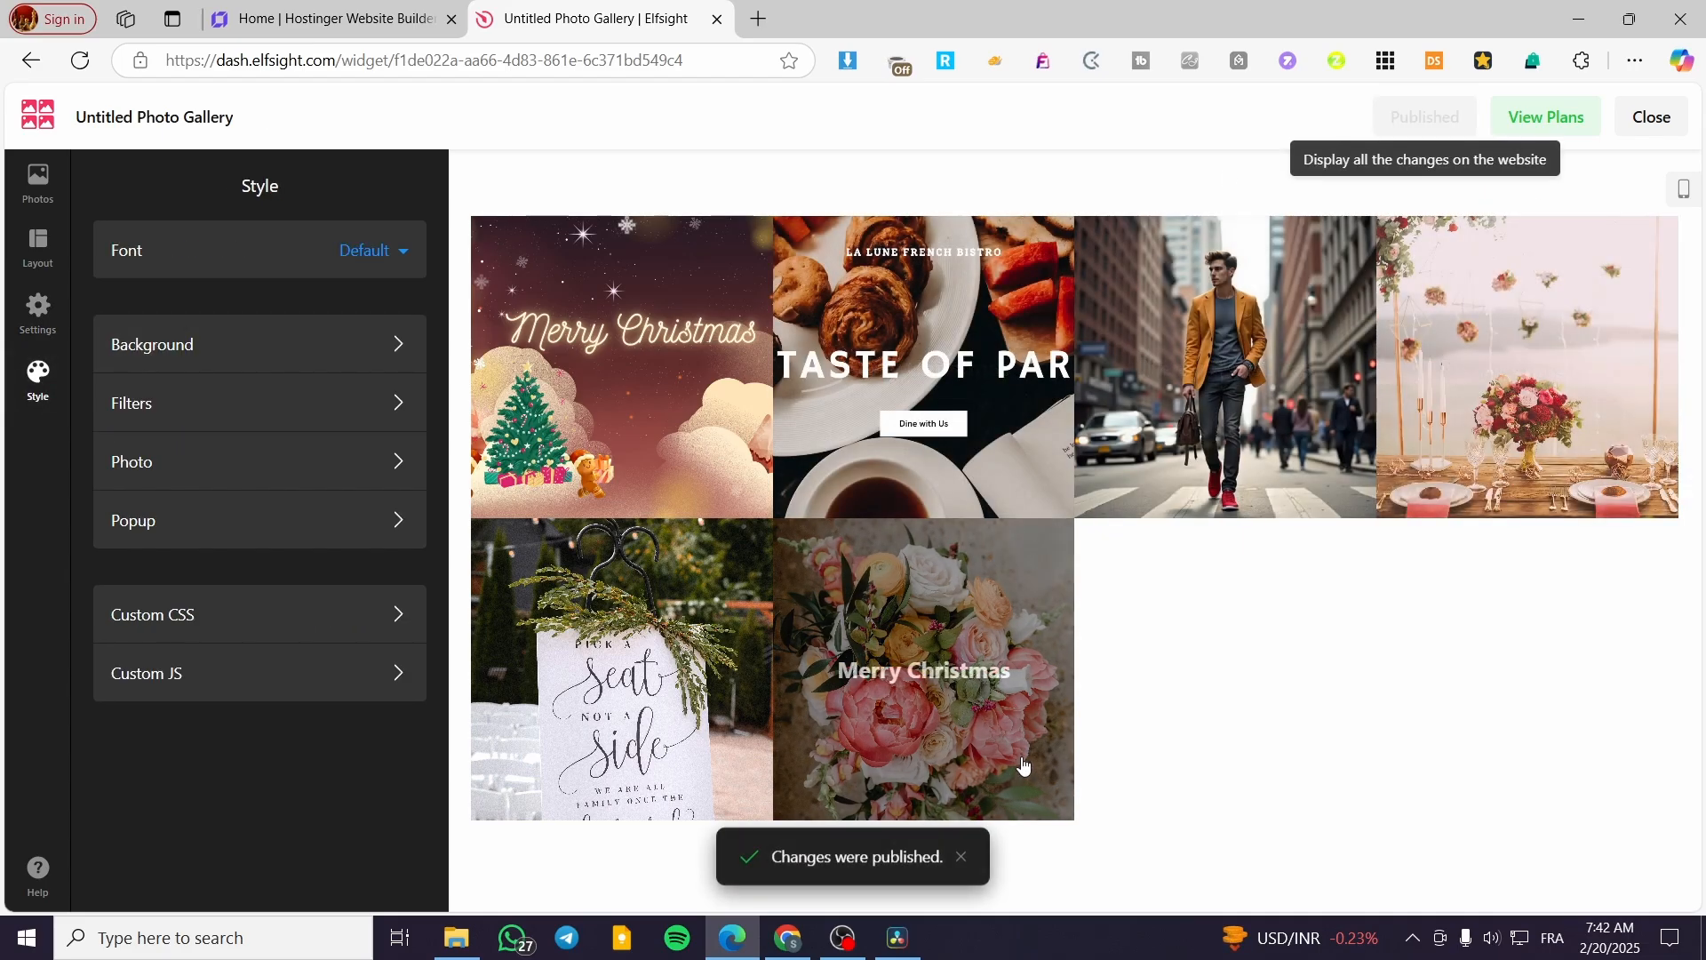
{"action": "left_click", "coordinate": [1651, 116]}
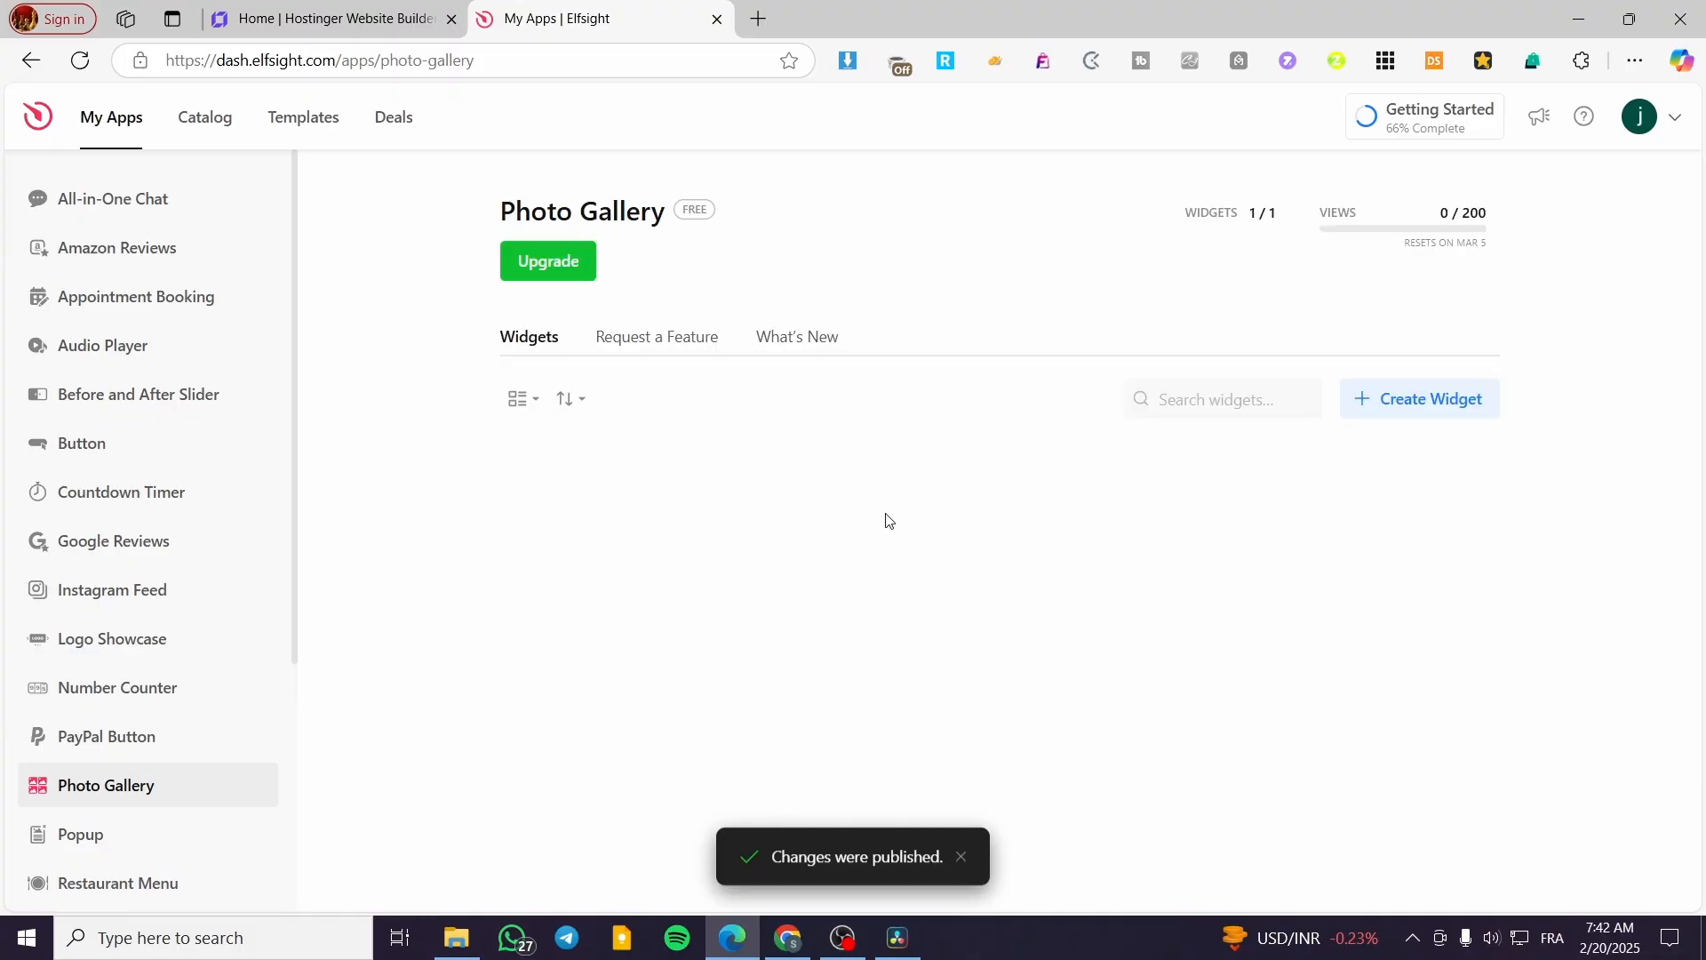
{"action": "left_click", "coordinate": [848, 583]}
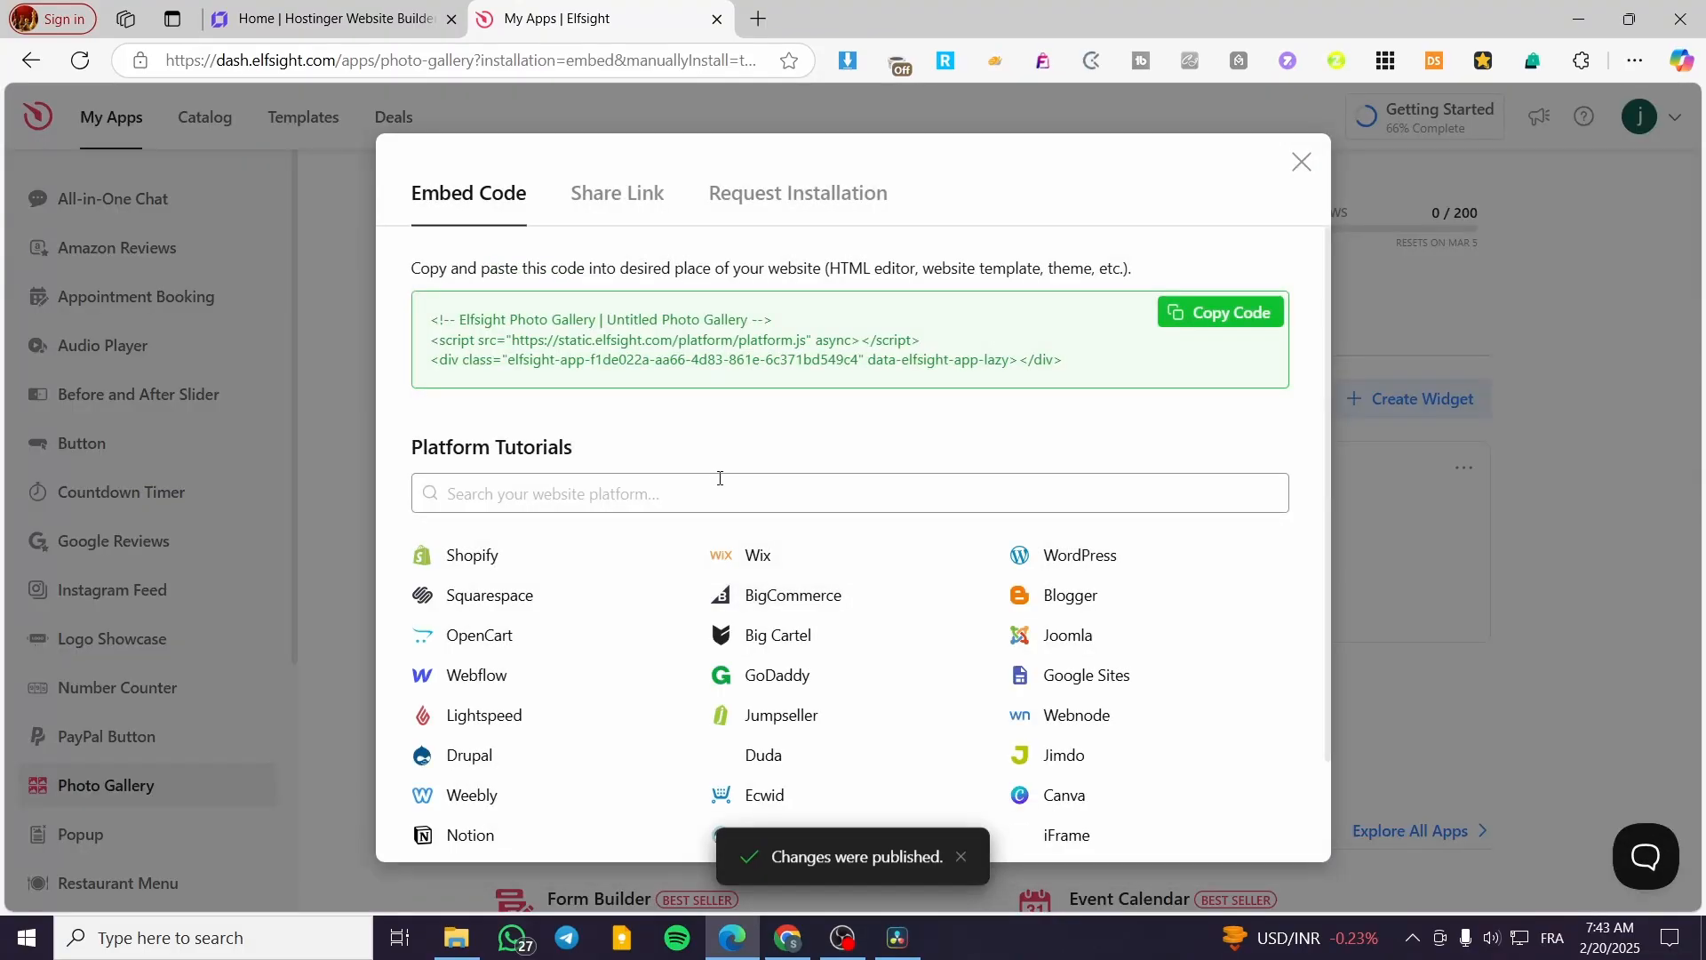
{"action": "left_click", "coordinate": [1147, 324]}
- Switch to Hostinger Website Builder and add a blank section between the Handmade ceramics hero and Our Partners
{"action": "left_click", "coordinate": [338, 17]}
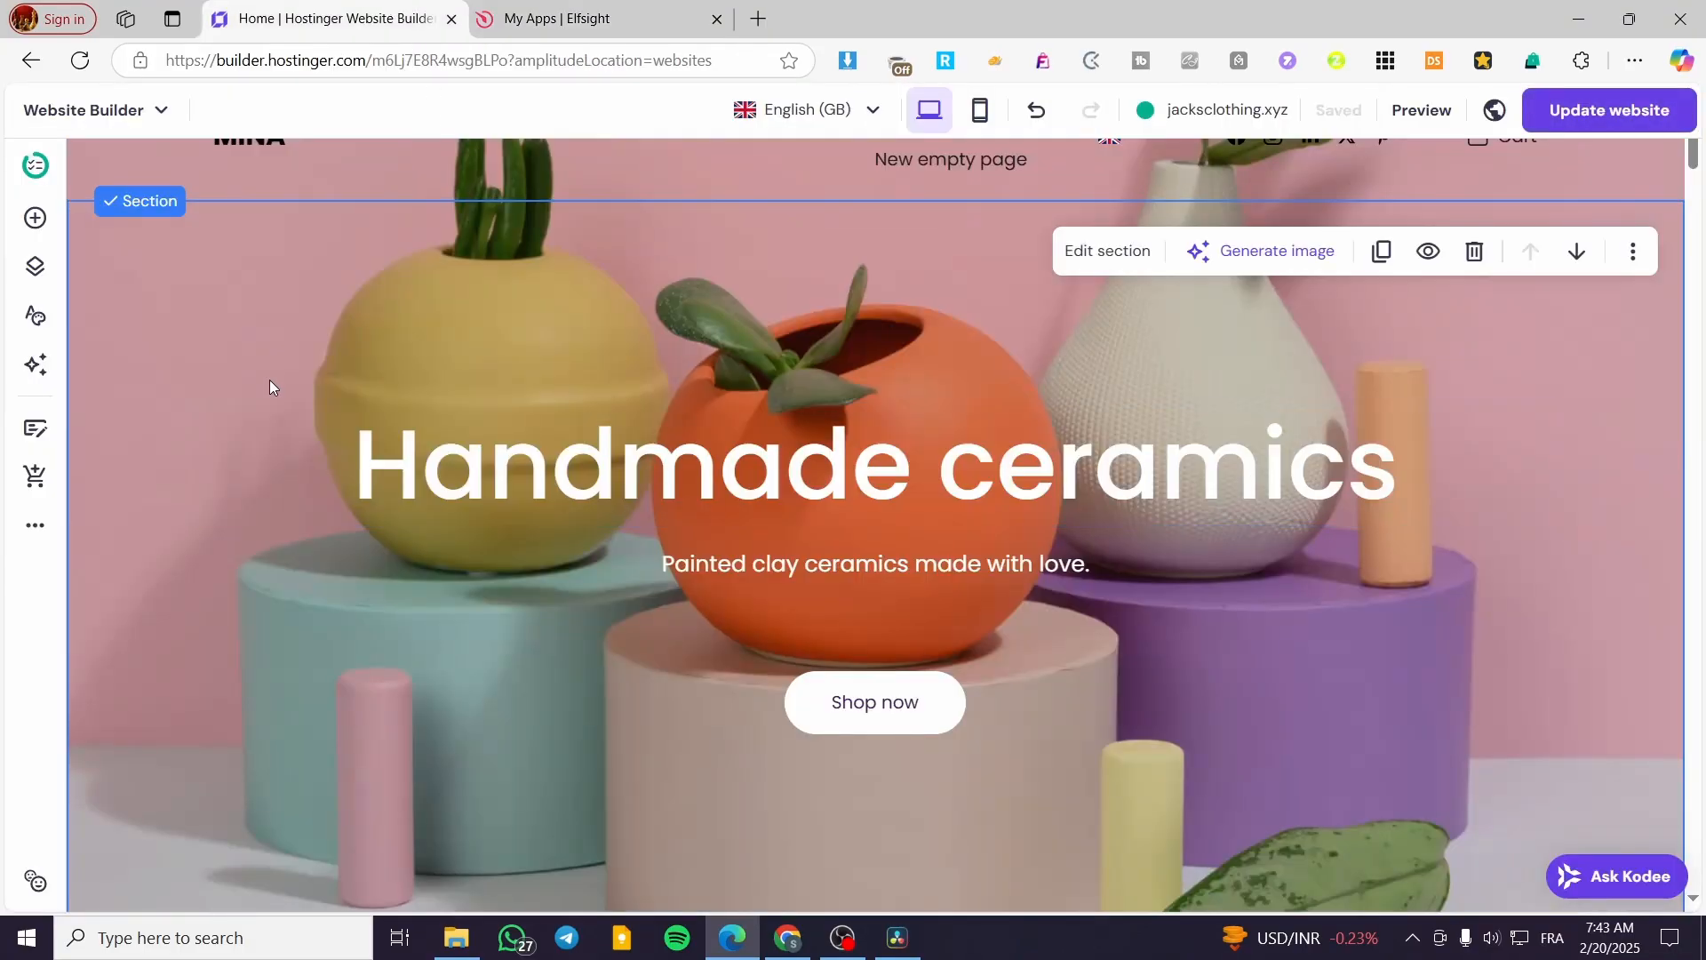
{"action": "scroll", "coordinate": [810, 259], "scroll_direction": "down", "scroll_amount": 10}
{"action": "scroll", "coordinate": [788, 468], "scroll_direction": "up", "scroll_amount": 4}
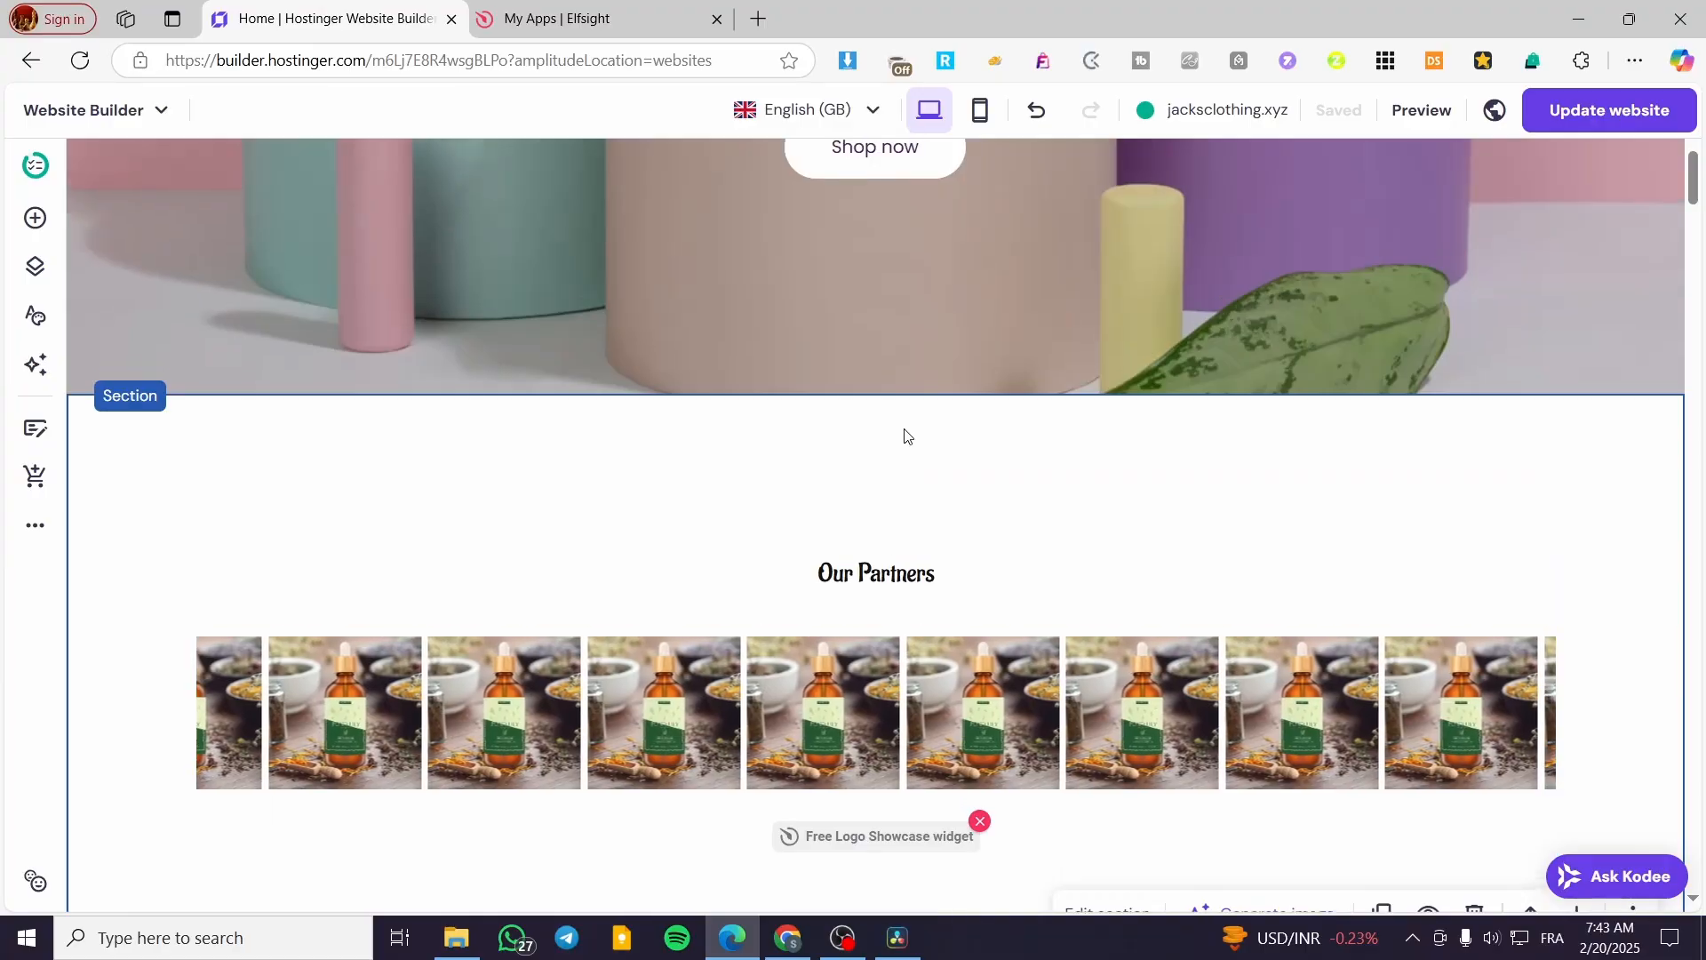
{"action": "left_click", "coordinate": [891, 392]}
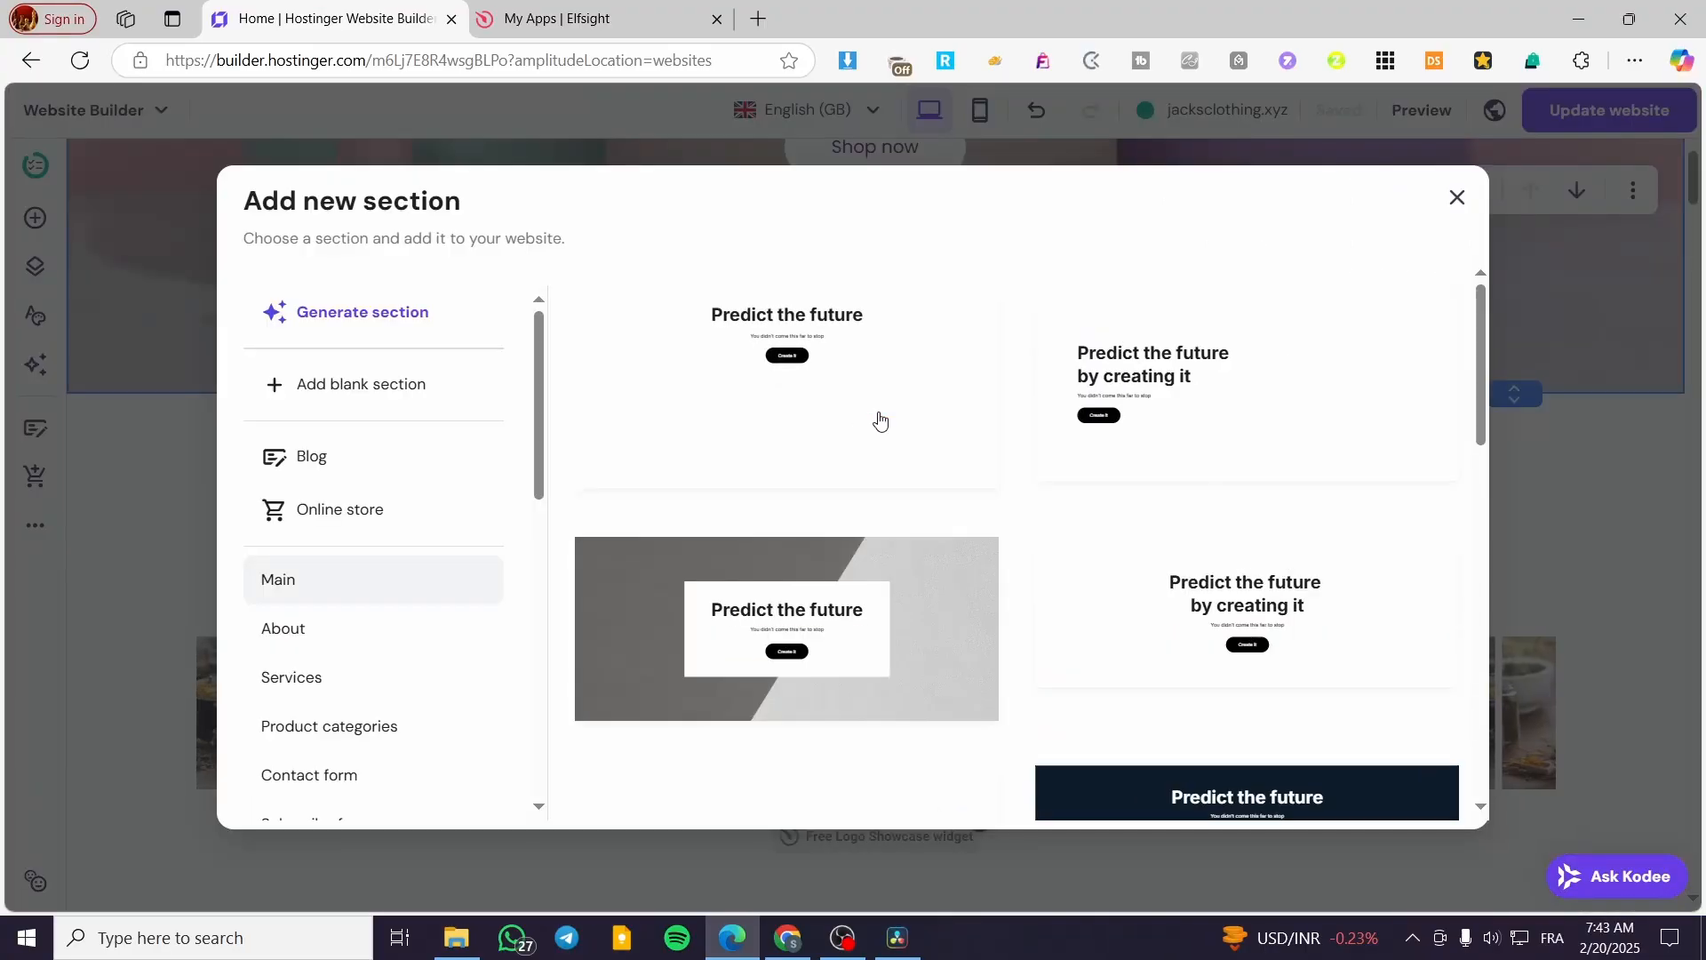
{"action": "left_click", "coordinate": [313, 386]}
- Add an Embed code element to the blank section and place it near the section's upper middle
{"action": "left_click", "coordinate": [36, 218]}
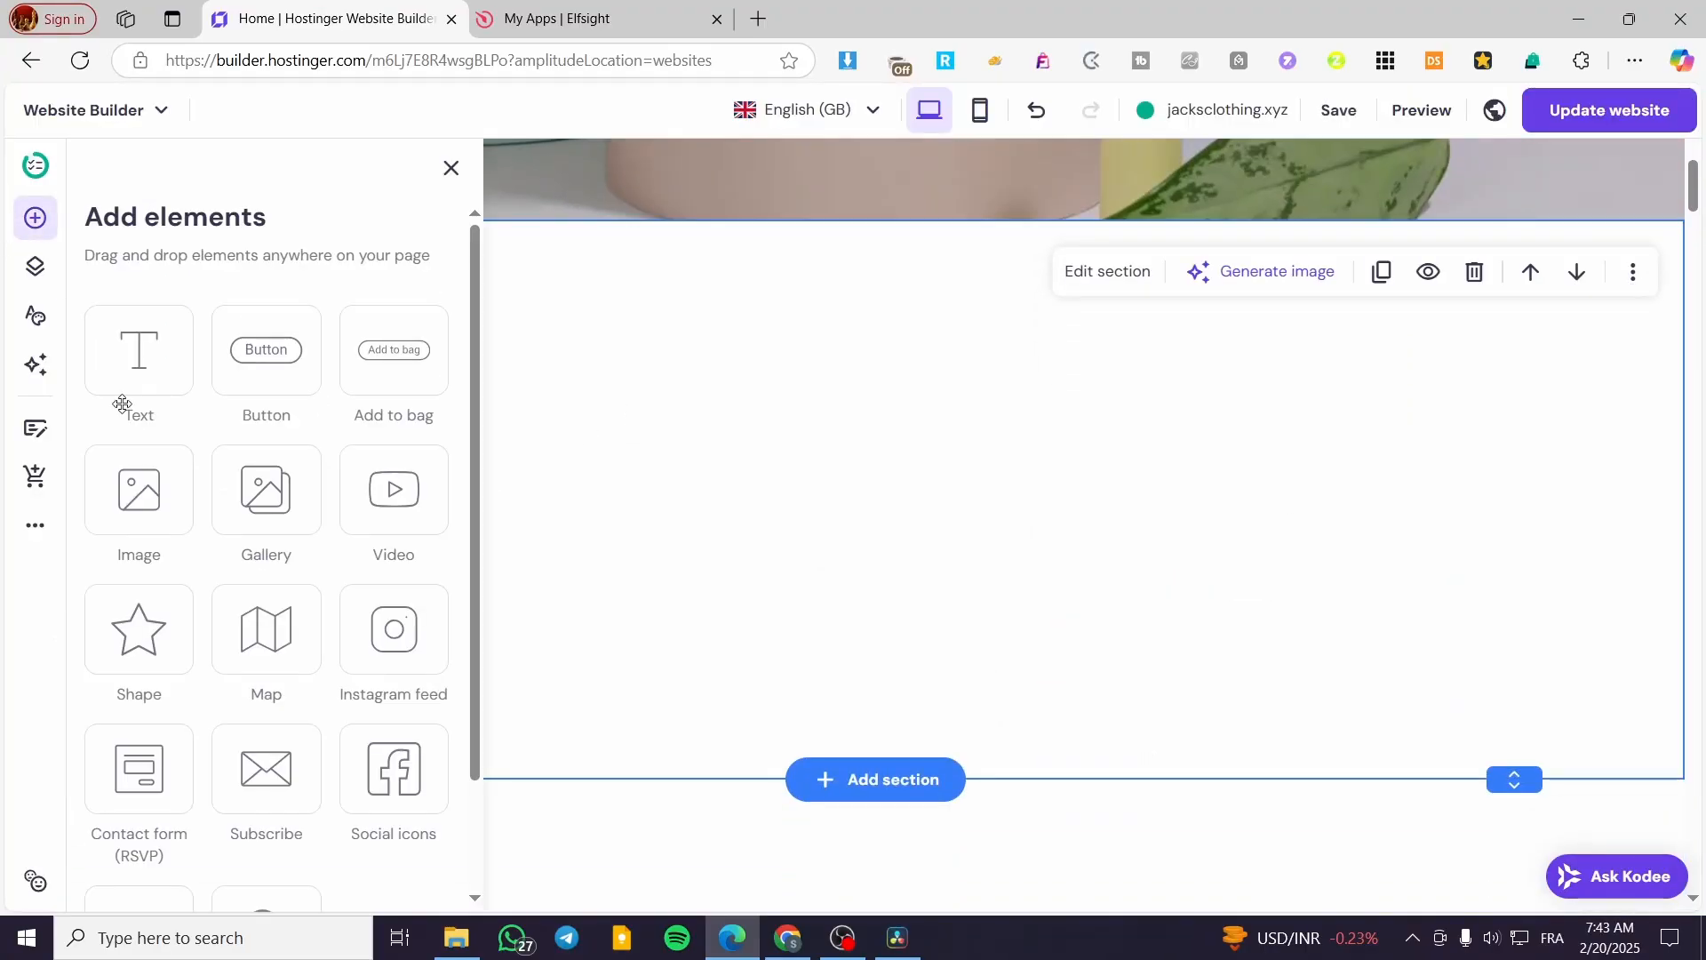
{"action": "scroll", "coordinate": [122, 404], "scroll_direction": "down", "scroll_amount": 3}
{"action": "left_click_drag", "start_coordinate": [138, 791], "coordinate": [918, 712]}
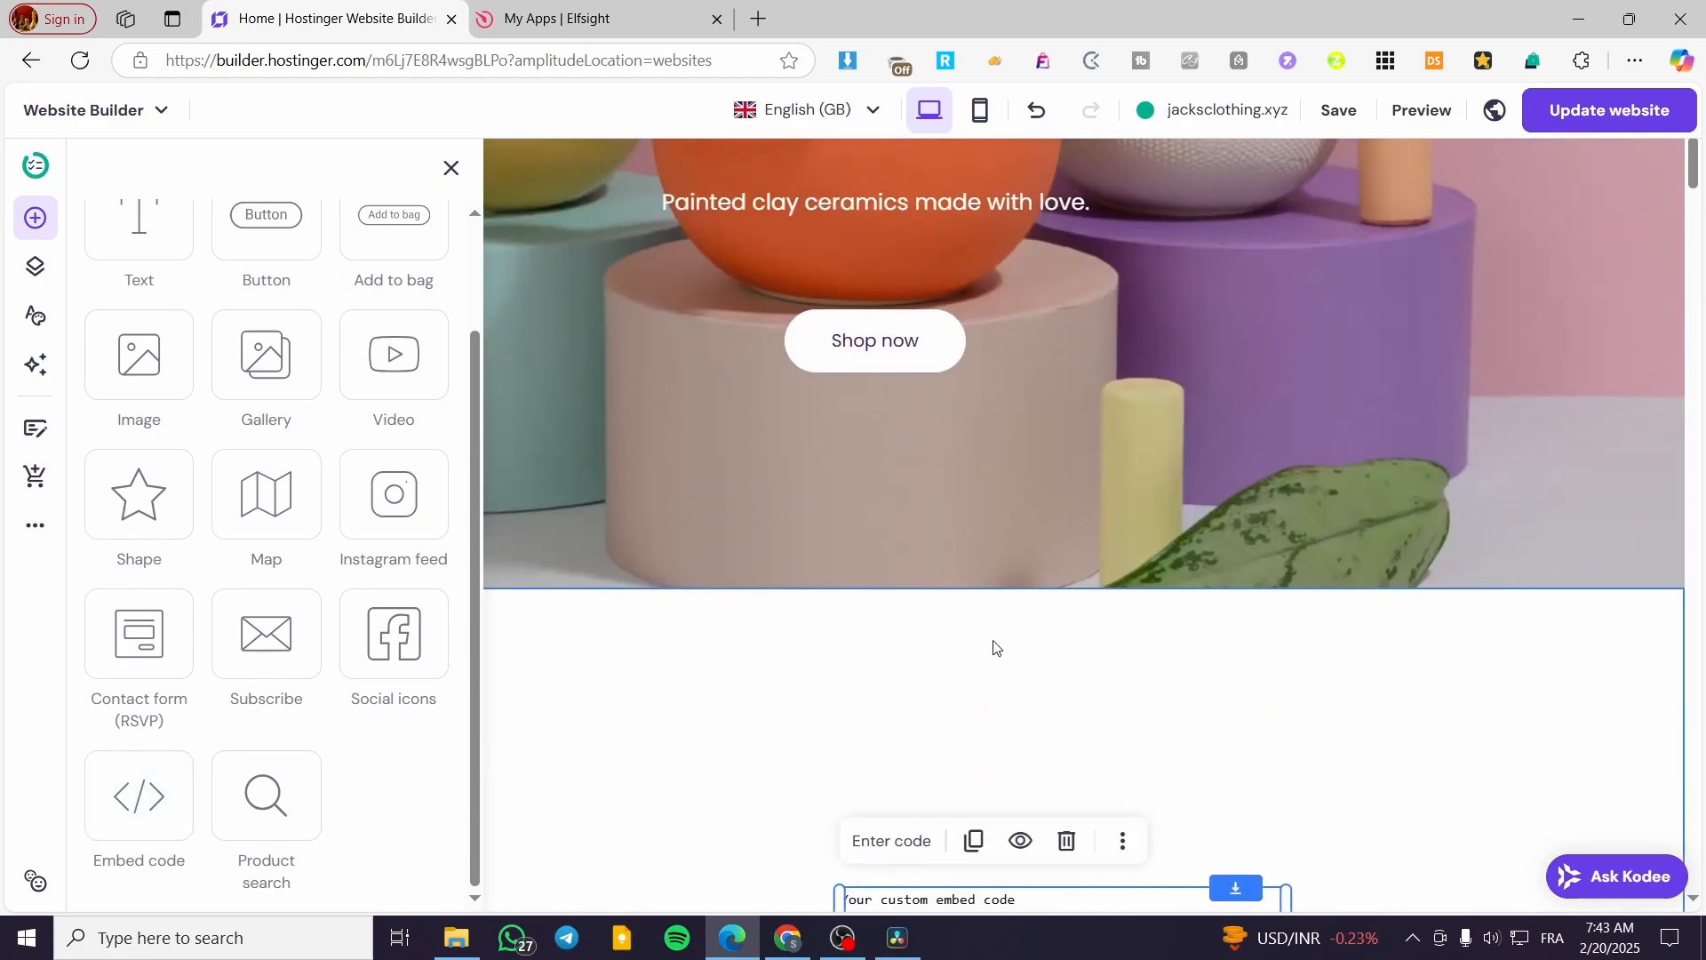
{"action": "left_click_drag", "start_coordinate": [987, 895], "coordinate": [835, 733]}
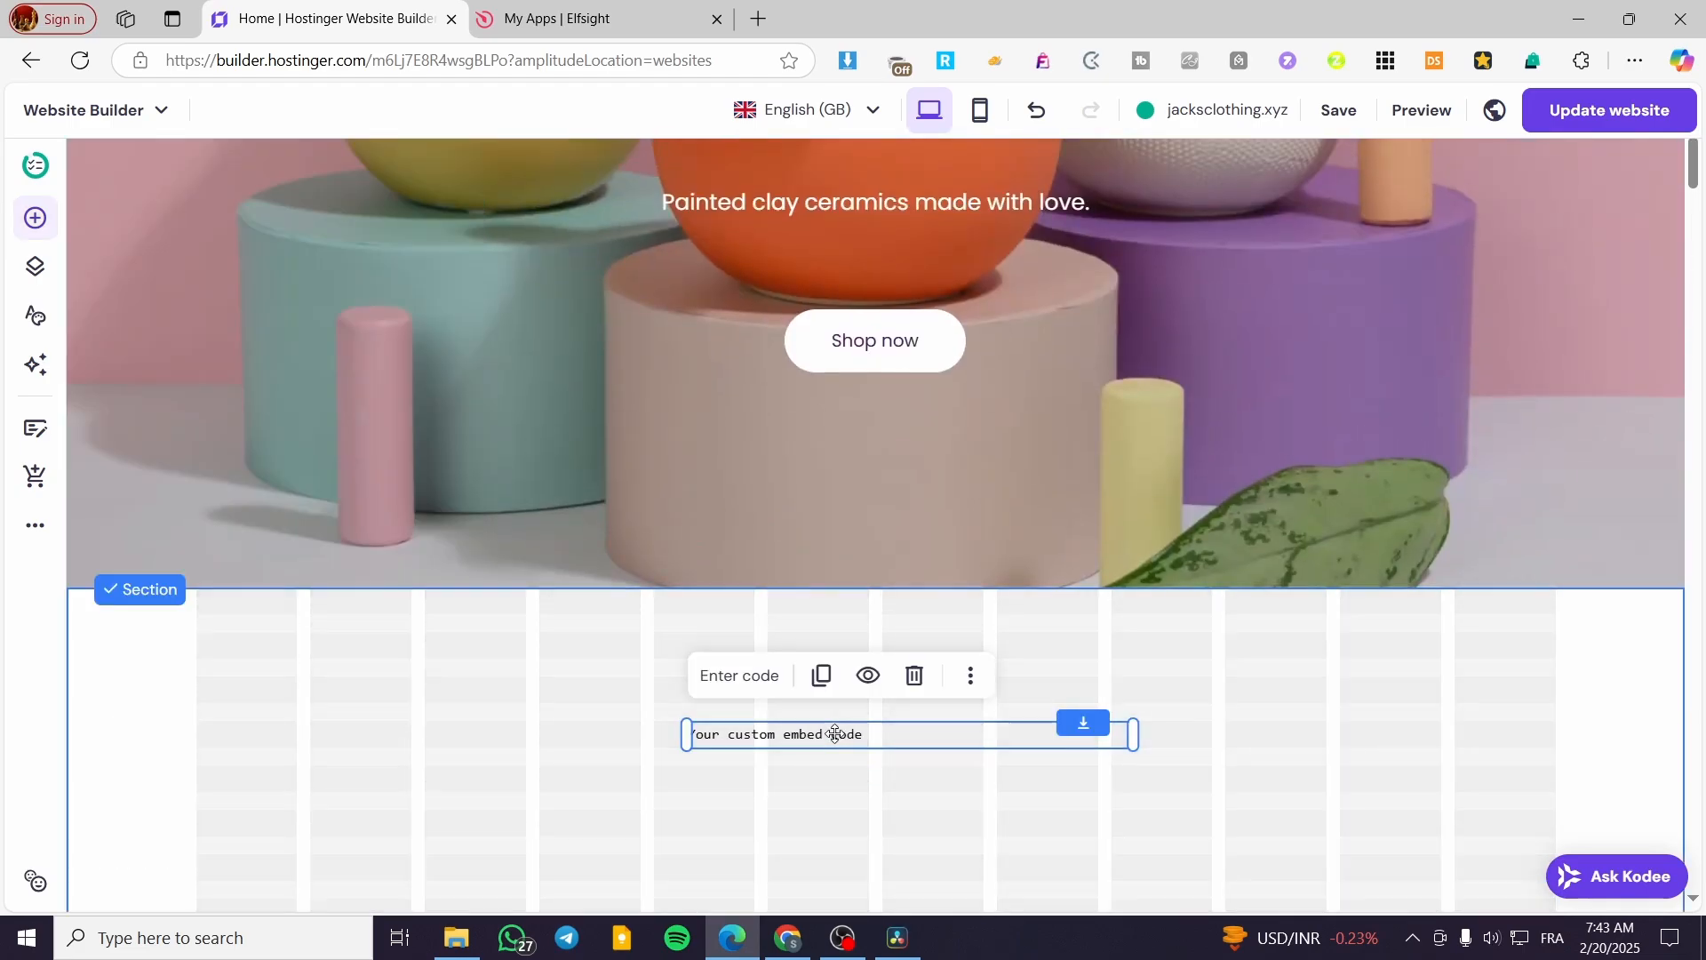
- Replace the element's placeholder code with the copied Elfsight Photo Gallery code and embed it
{"action": "left_click", "coordinate": [743, 675]}
{"action": "key", "text": "ctrl+a"}
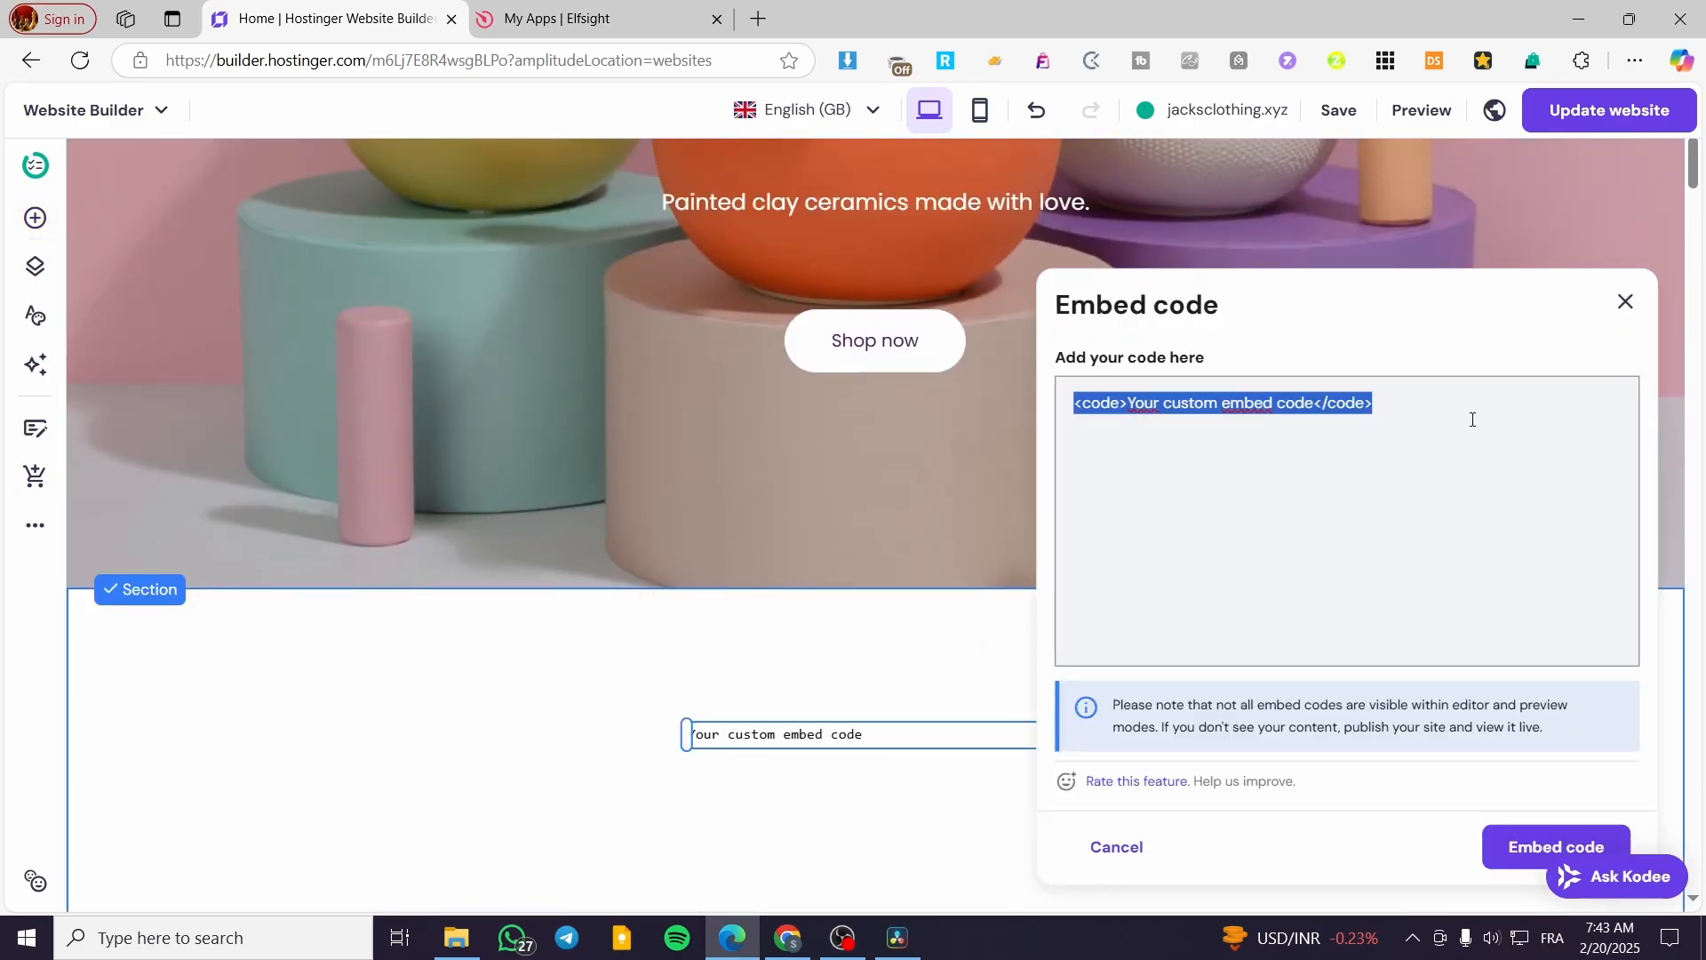
{"action": "key", "text": "ctrl+v"}
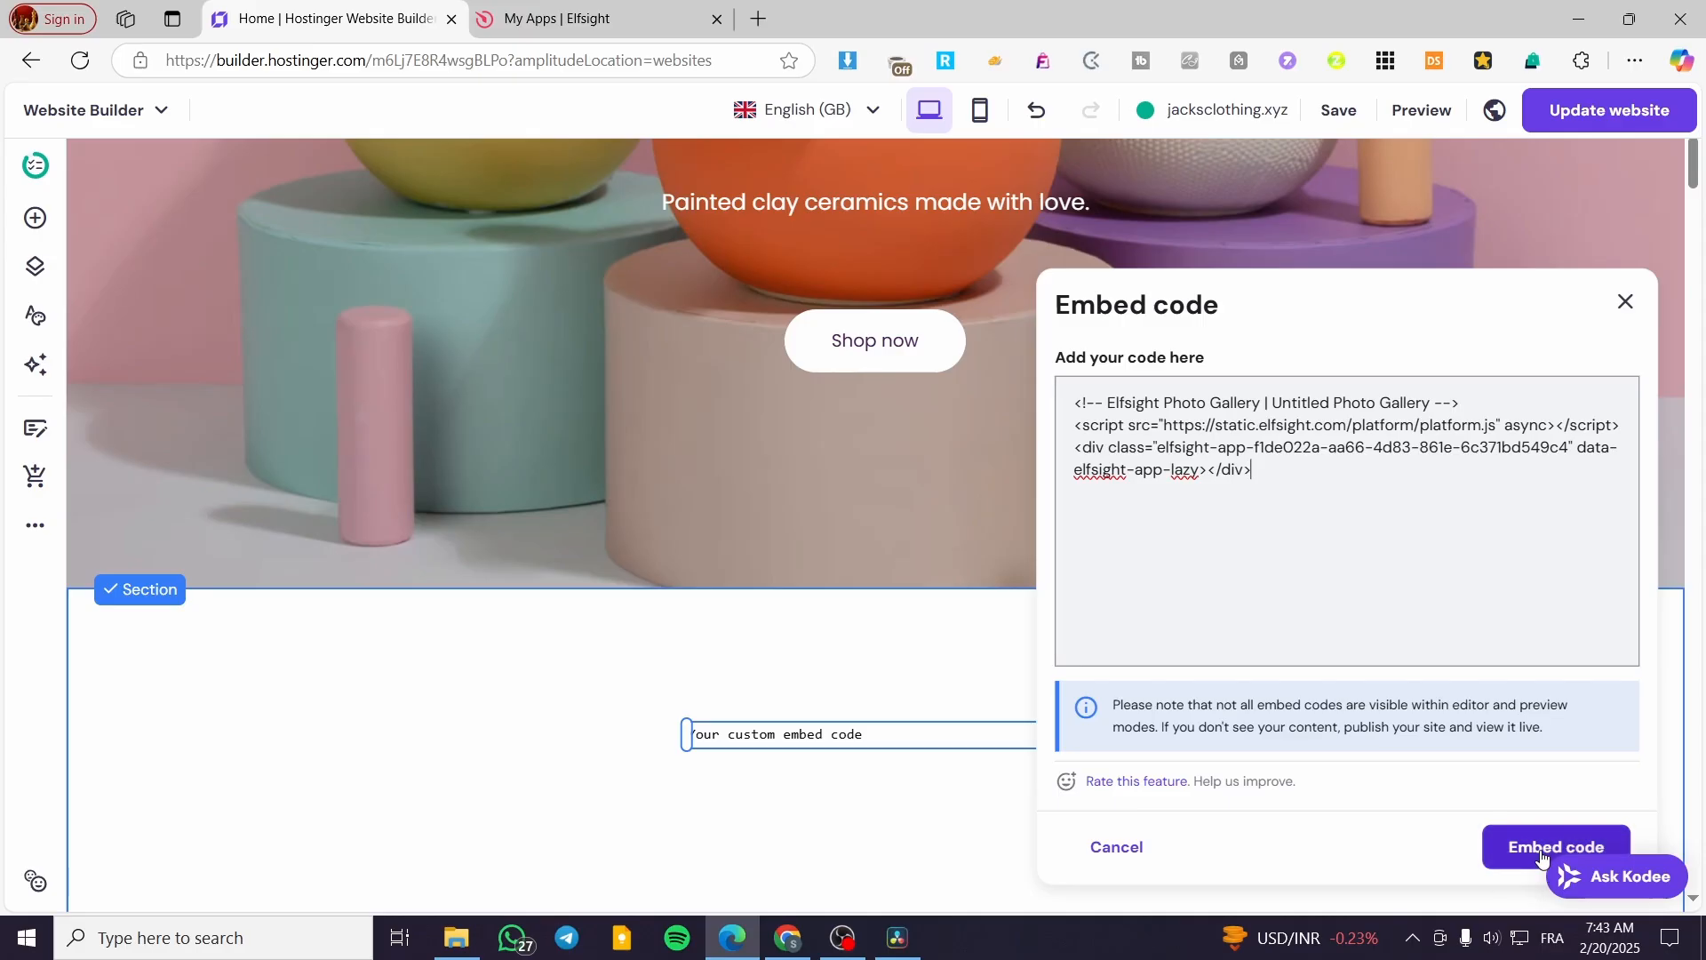
{"action": "left_click", "coordinate": [1479, 852]}
- Reposition the embedded gallery and widen it on both sides to span the section's full grid width
{"action": "scroll", "coordinate": [1205, 681], "scroll_direction": "down", "scroll_amount": 2}
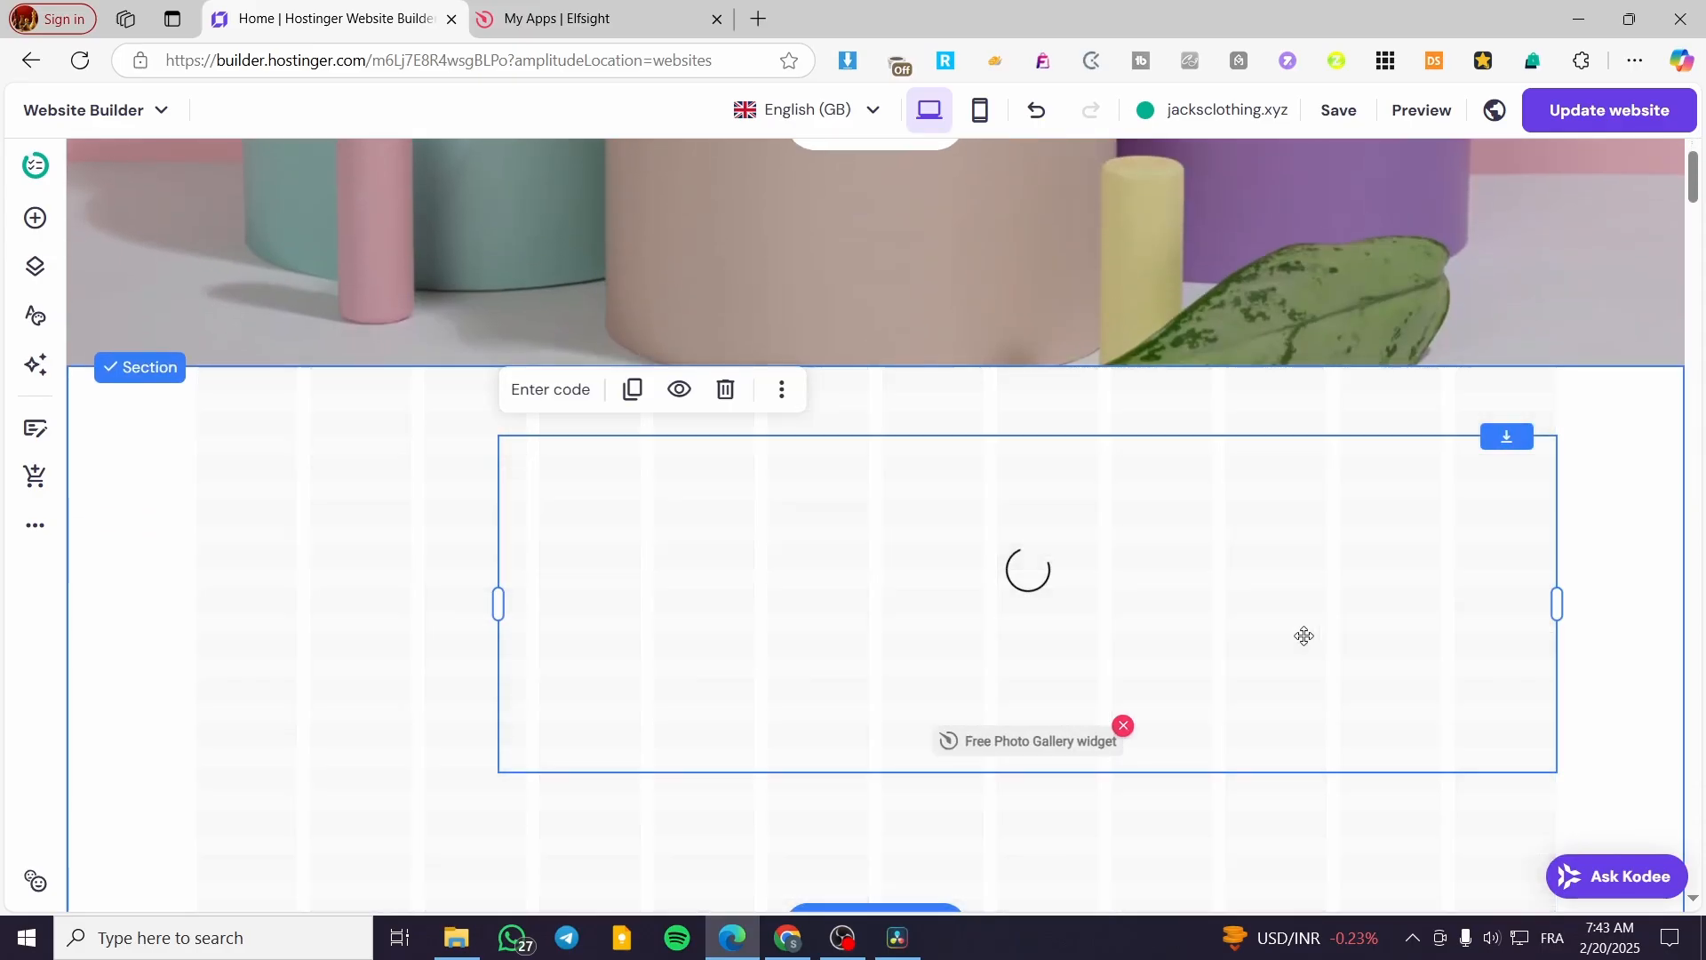
{"action": "left_click_drag", "start_coordinate": [1303, 637], "coordinate": [1090, 640]}
{"action": "left_click_drag", "start_coordinate": [1347, 604], "coordinate": [1571, 618]}
{"action": "left_click_drag", "start_coordinate": [285, 610], "coordinate": [51, 630]}
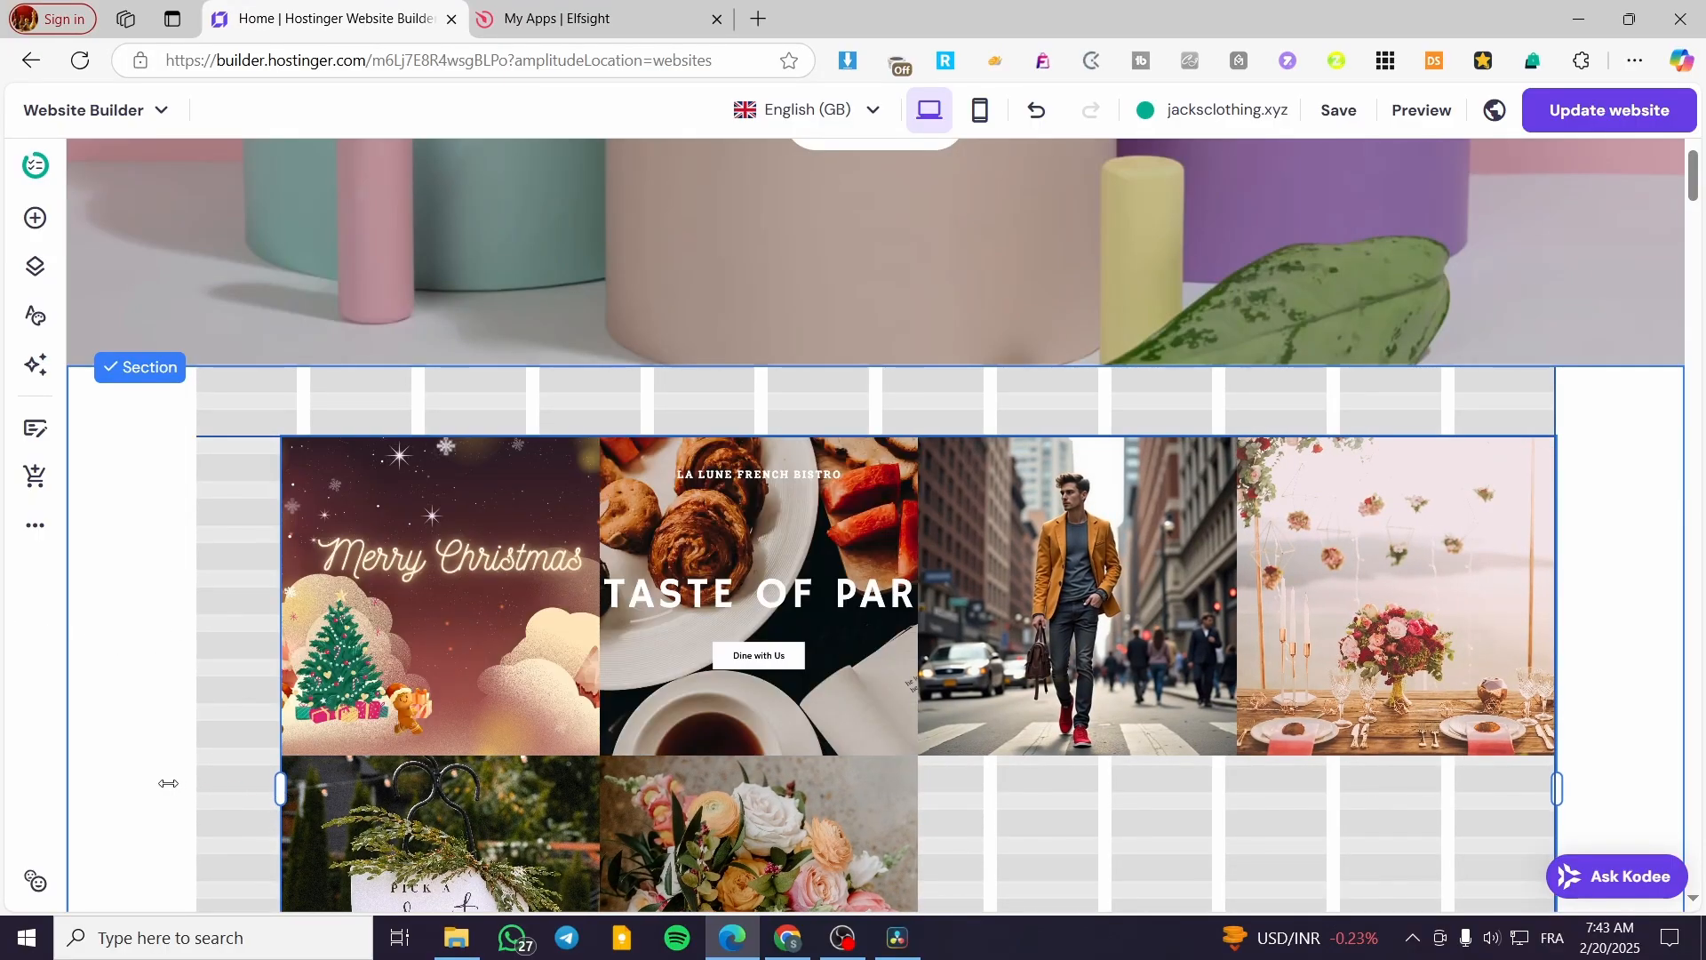
{"action": "left_click_drag", "start_coordinate": [168, 783], "coordinate": [169, 783]}
{"action": "scroll", "coordinate": [782, 595], "scroll_direction": "down", "scroll_amount": 2}
{"action": "left_click_drag", "start_coordinate": [855, 565], "coordinate": [770, 563]}
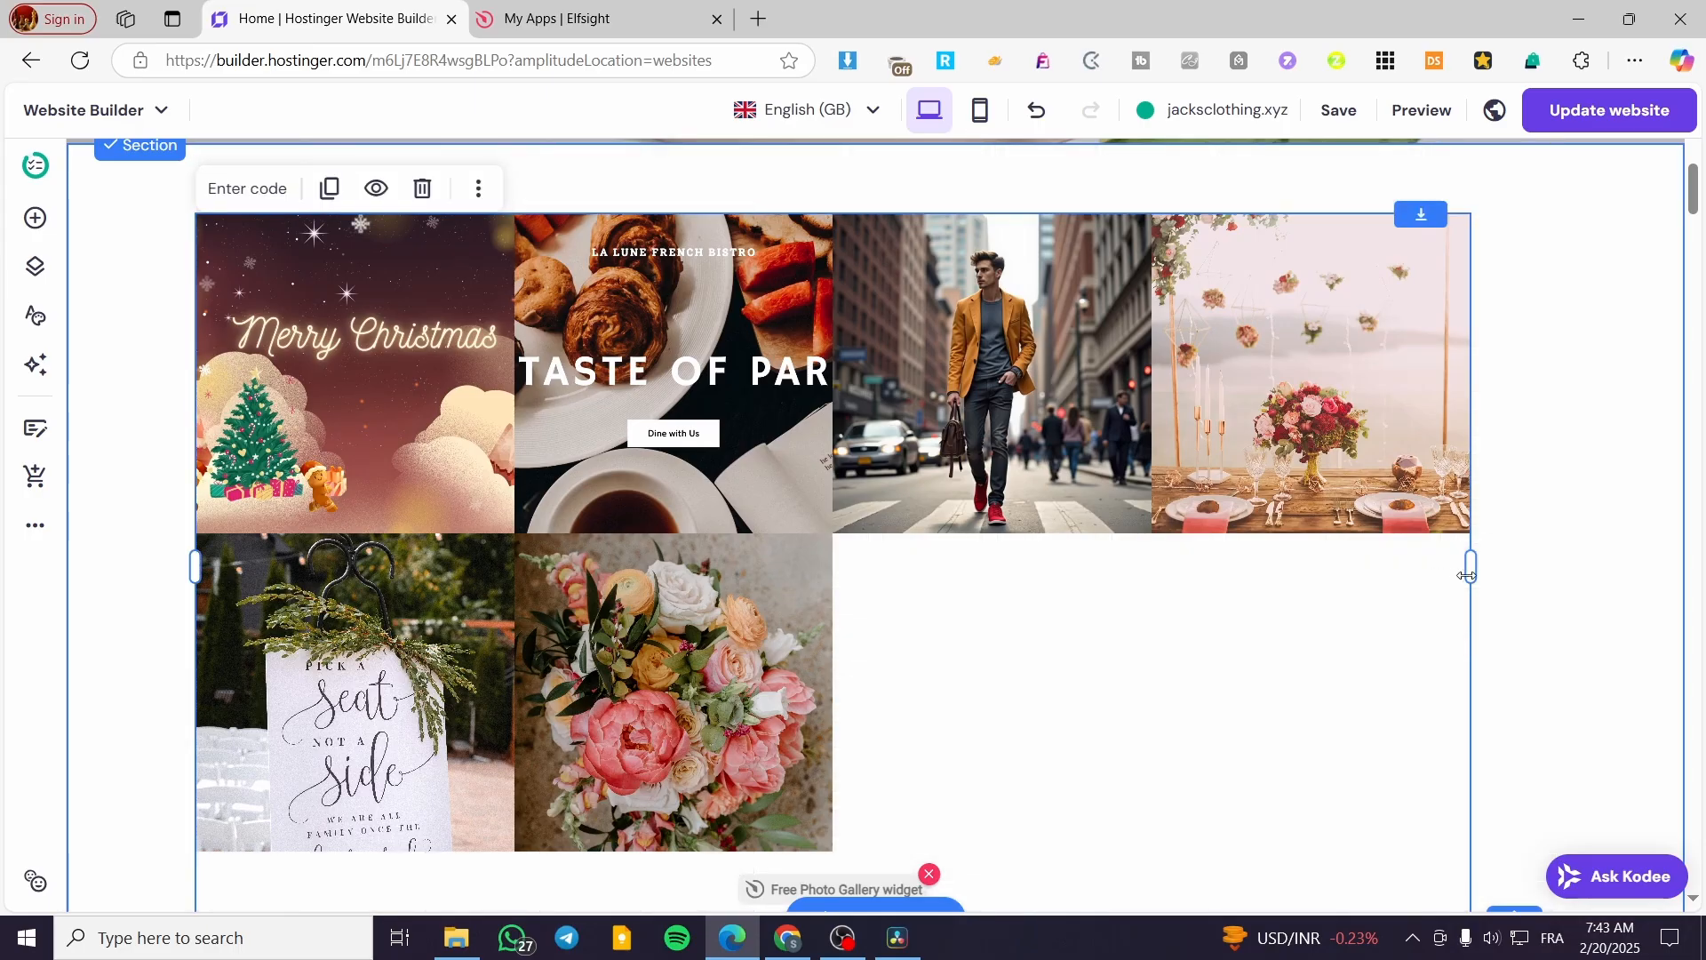
{"action": "left_click_drag", "start_coordinate": [1469, 576], "coordinate": [1612, 578]}
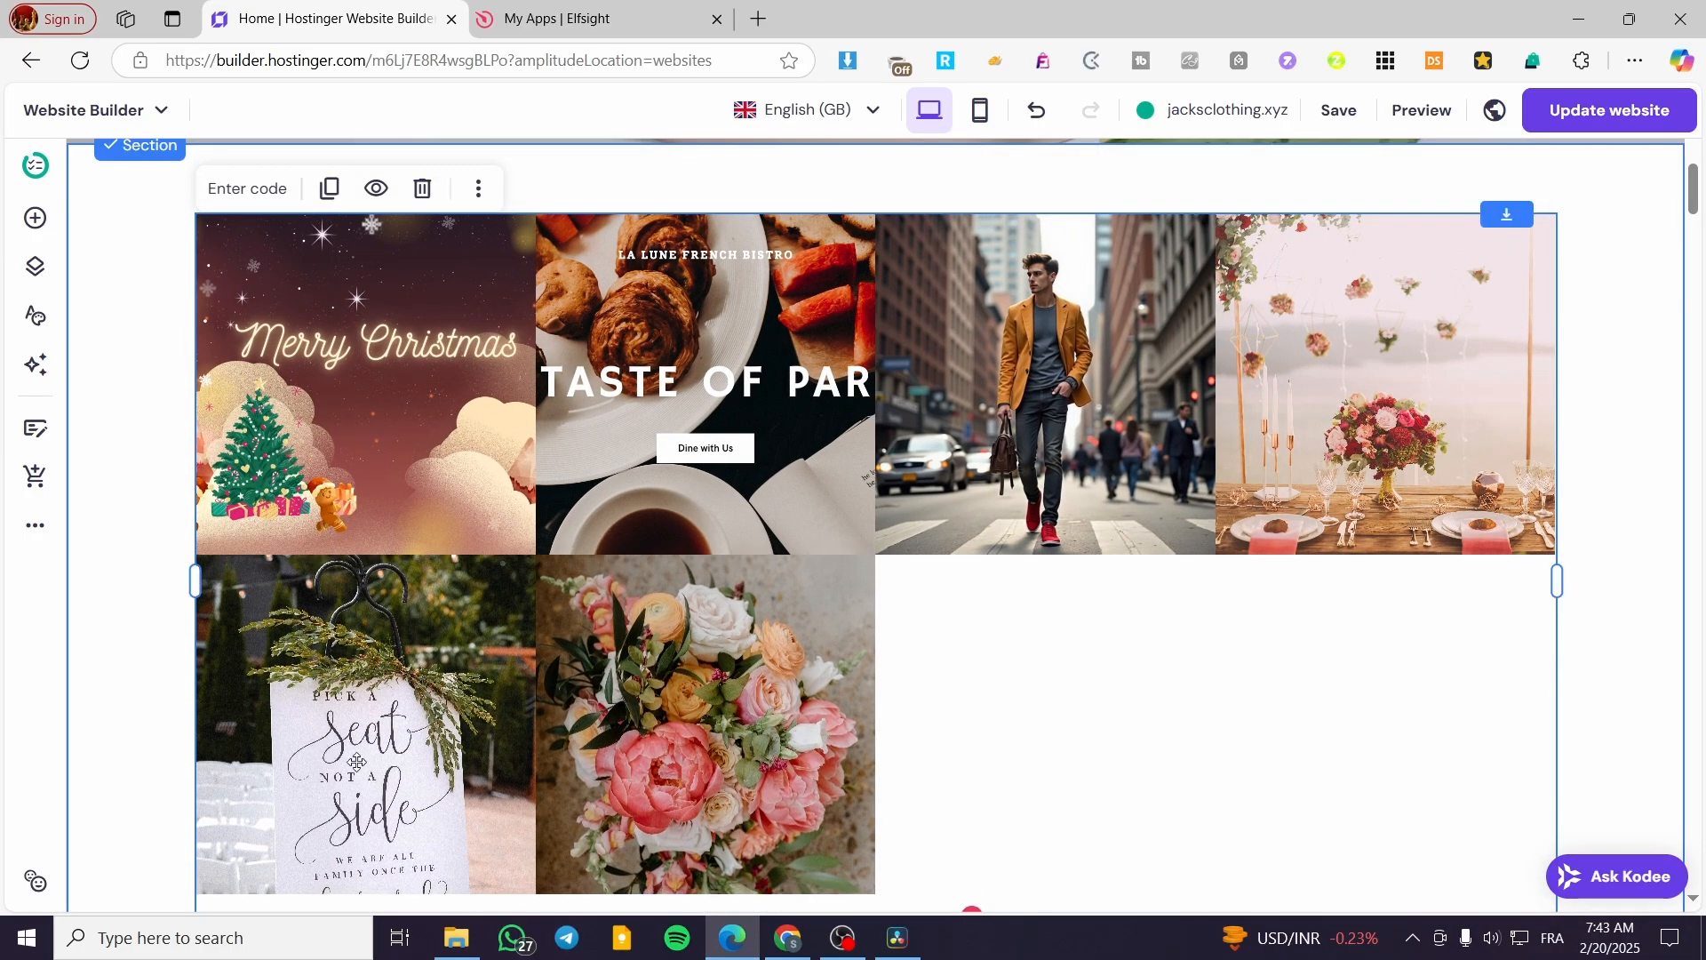
{"action": "scroll", "coordinate": [933, 675], "scroll_direction": "down", "scroll_amount": 3}
{"action": "scroll", "coordinate": [658, 685], "scroll_direction": "up", "scroll_amount": 2}
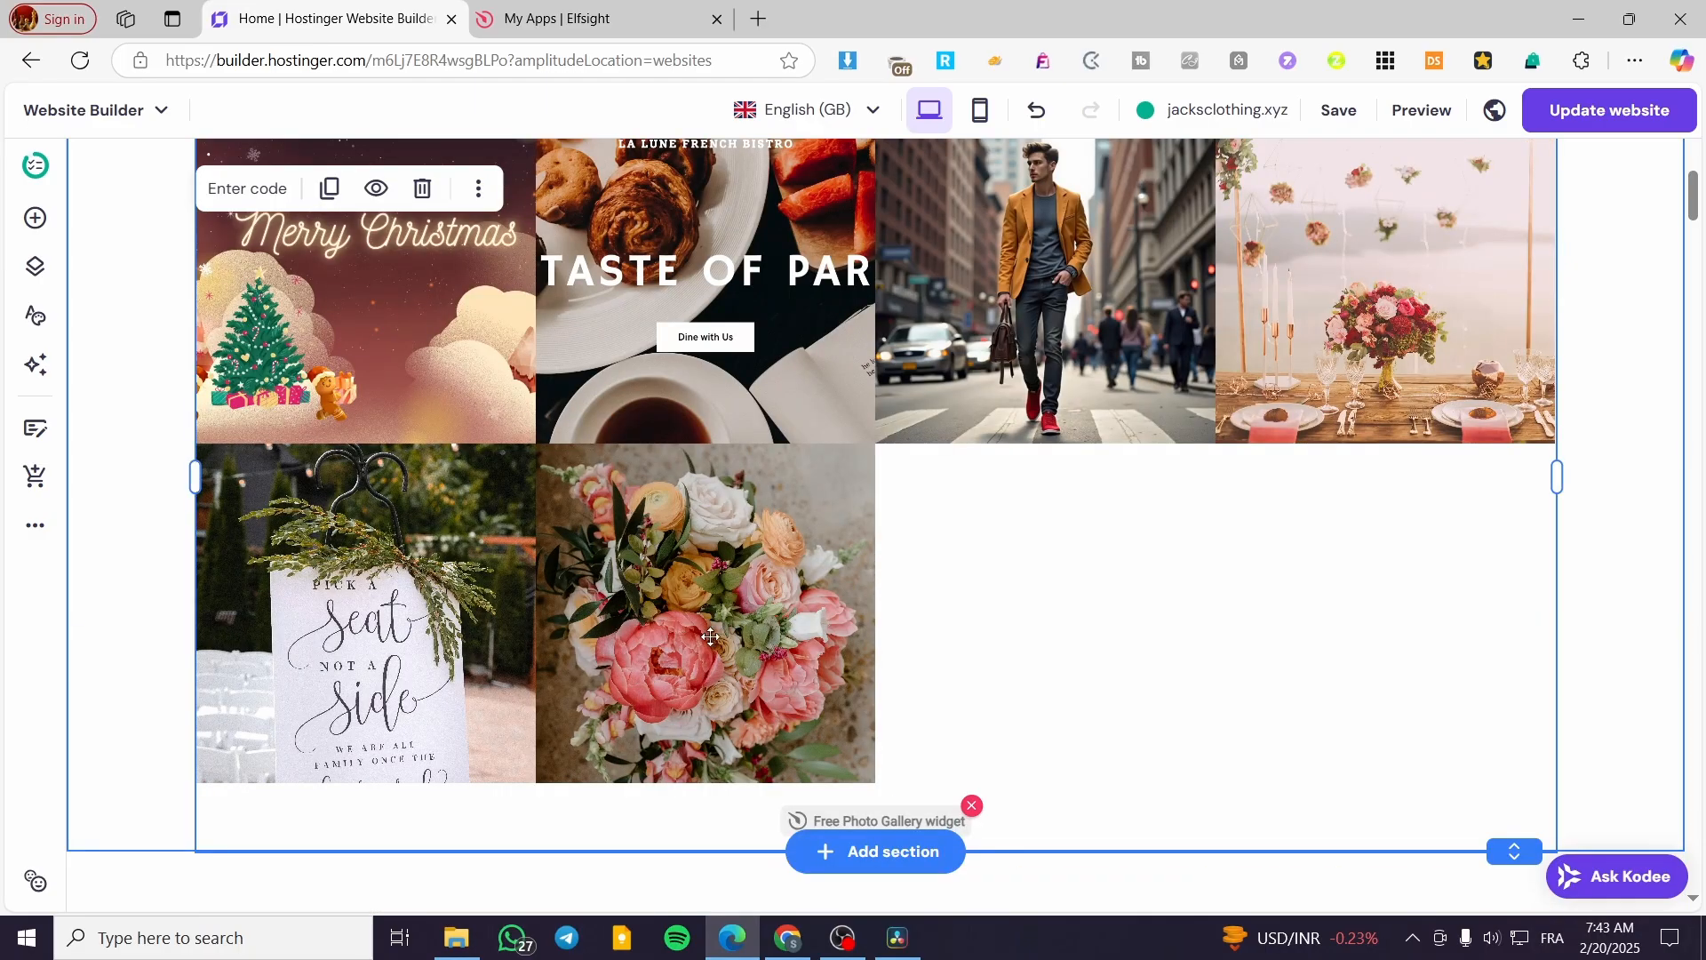
{"action": "scroll", "coordinate": [1075, 847], "scroll_direction": "down", "scroll_amount": 4}
{"action": "scroll", "coordinate": [554, 418], "scroll_direction": "up", "scroll_amount": 5}
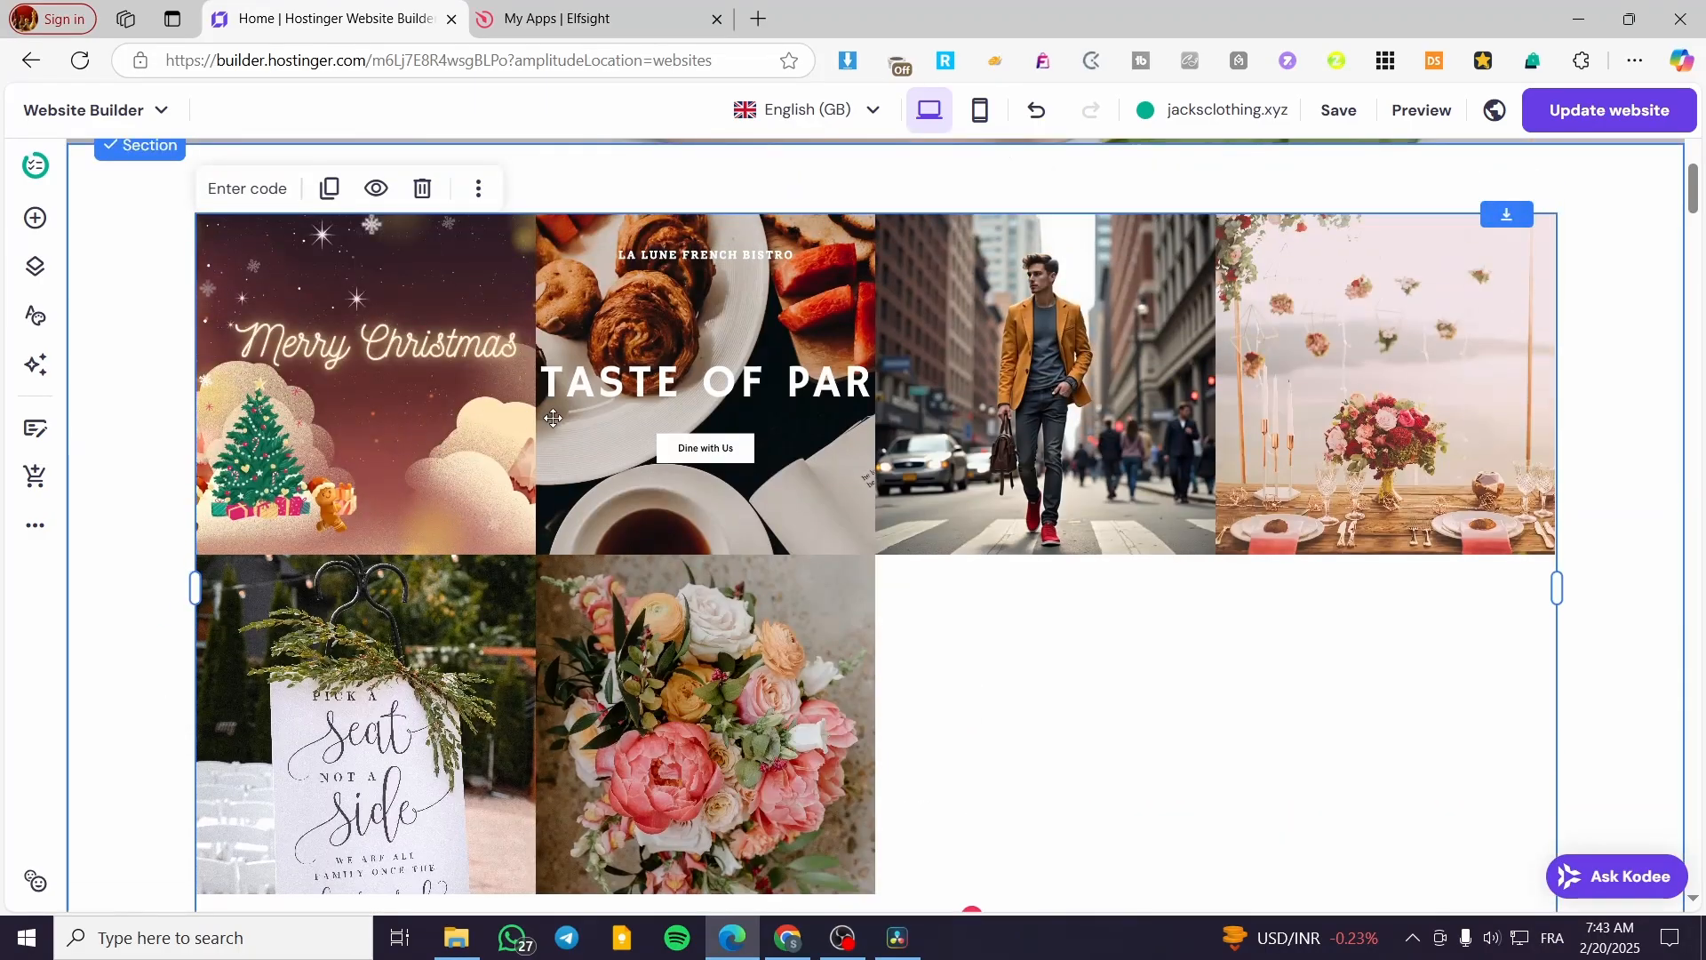
- Save the page and publish the website update, and preview the home page down to the photo gallery
{"action": "left_click", "coordinate": [1339, 110]}
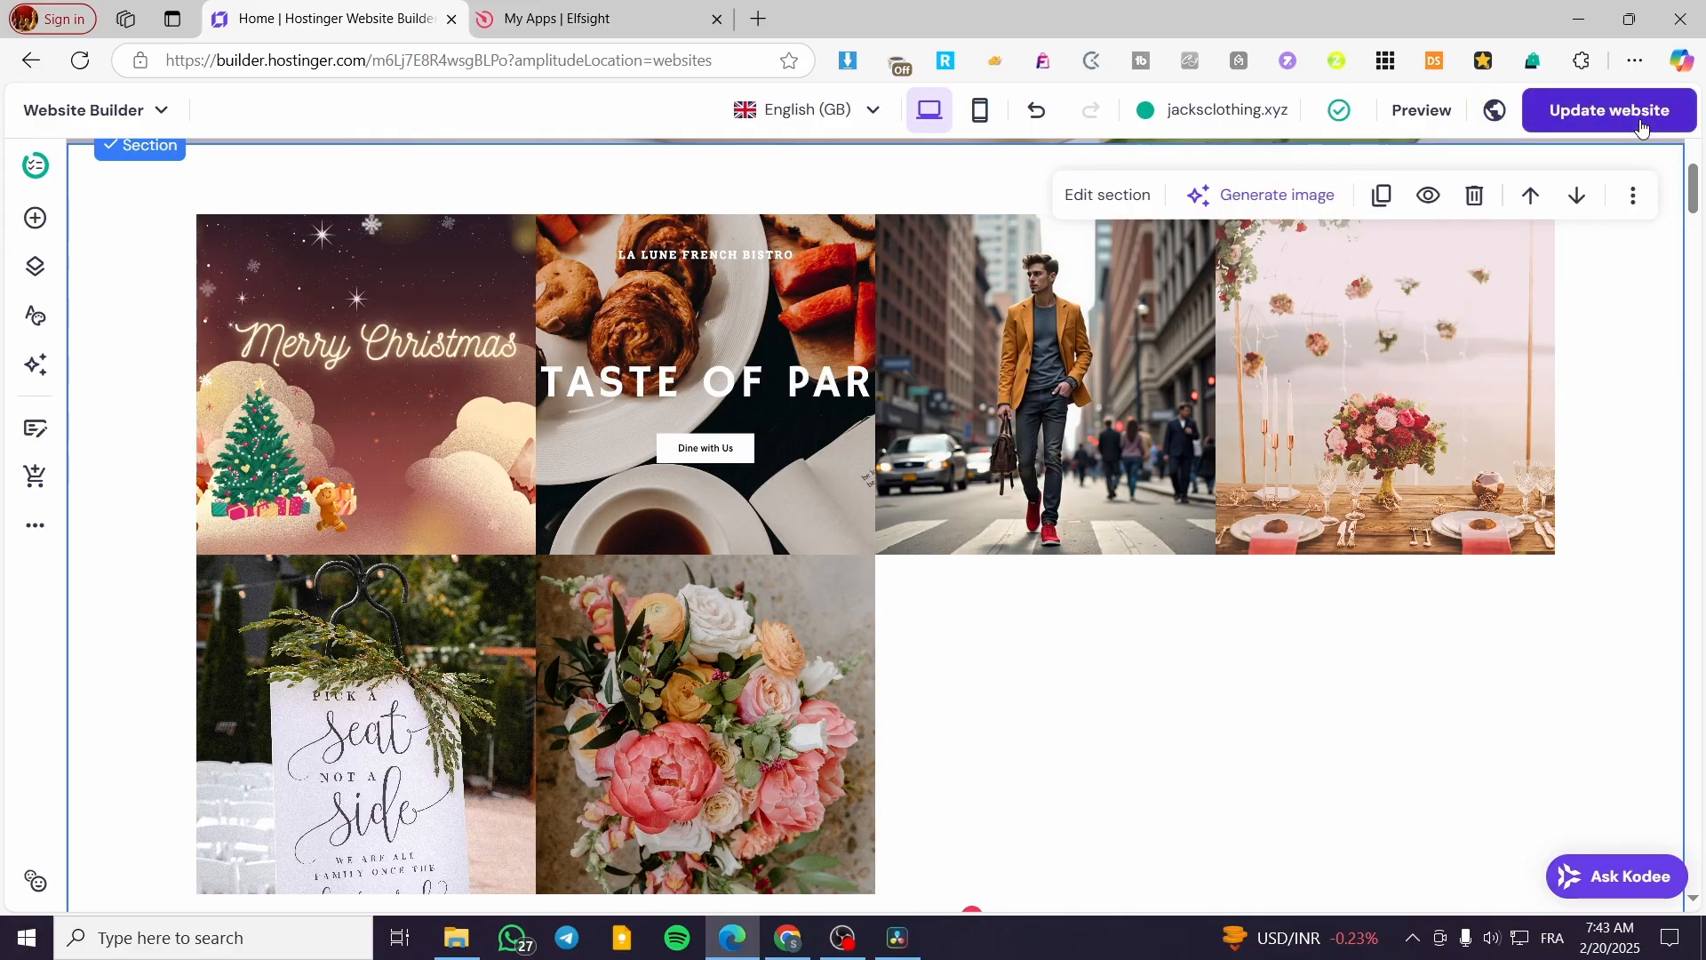
{"action": "left_click", "coordinate": [1678, 106]}
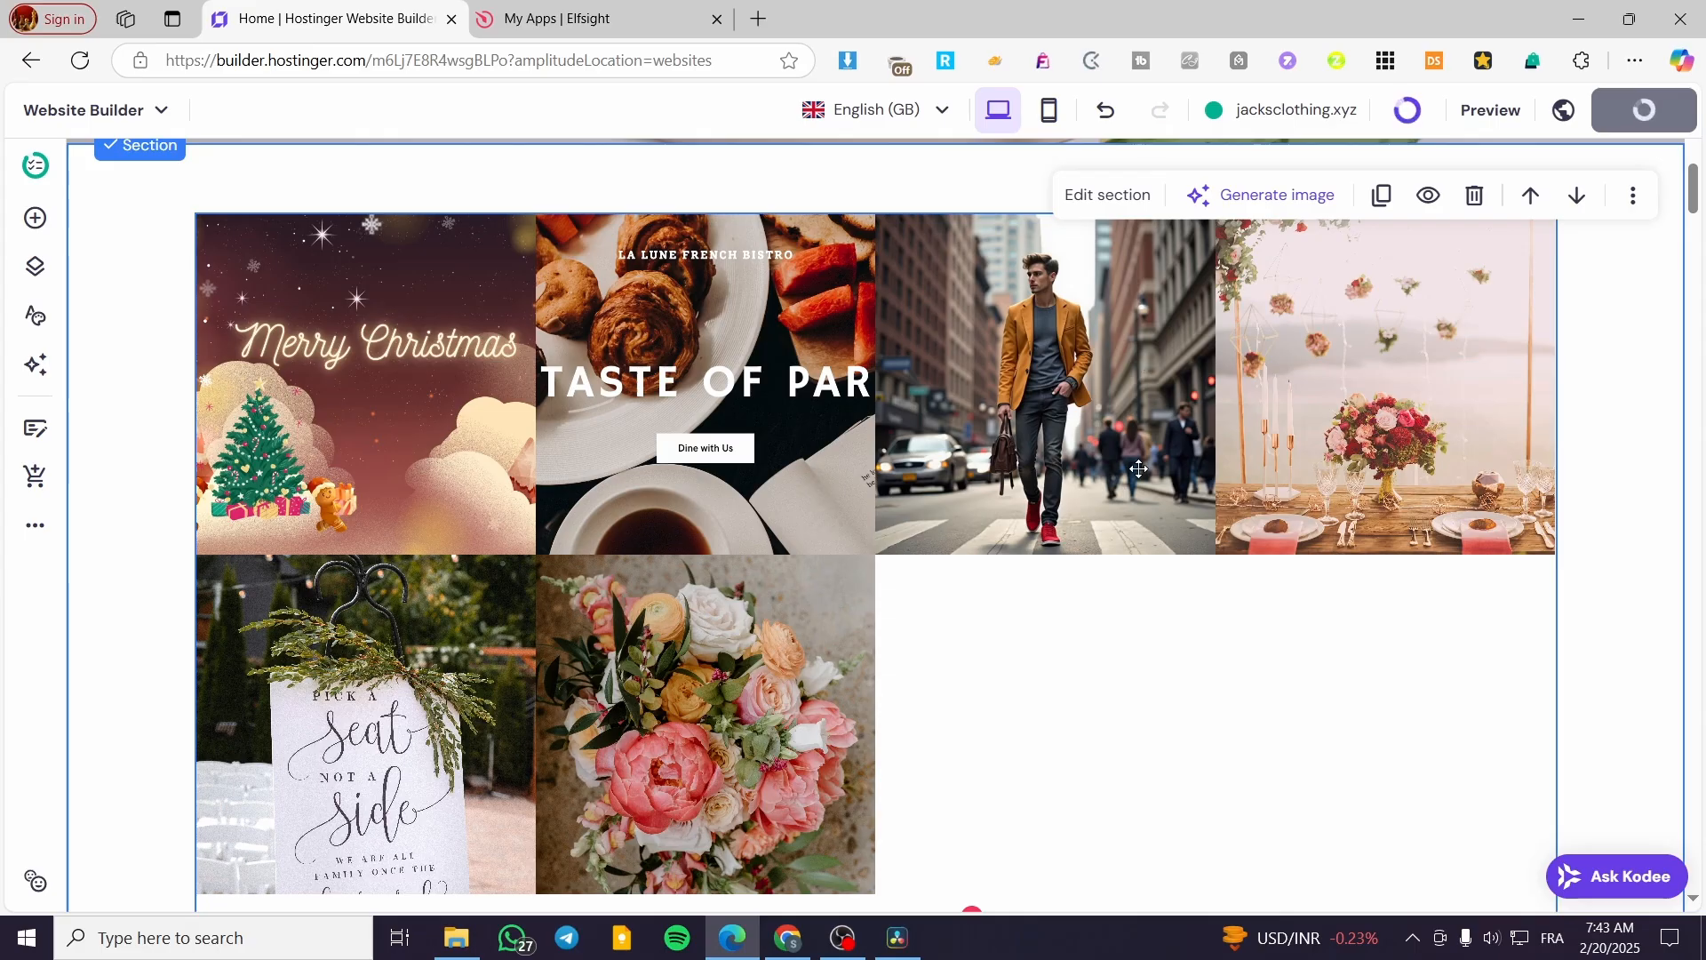
{"action": "left_click", "coordinate": [1479, 123]}
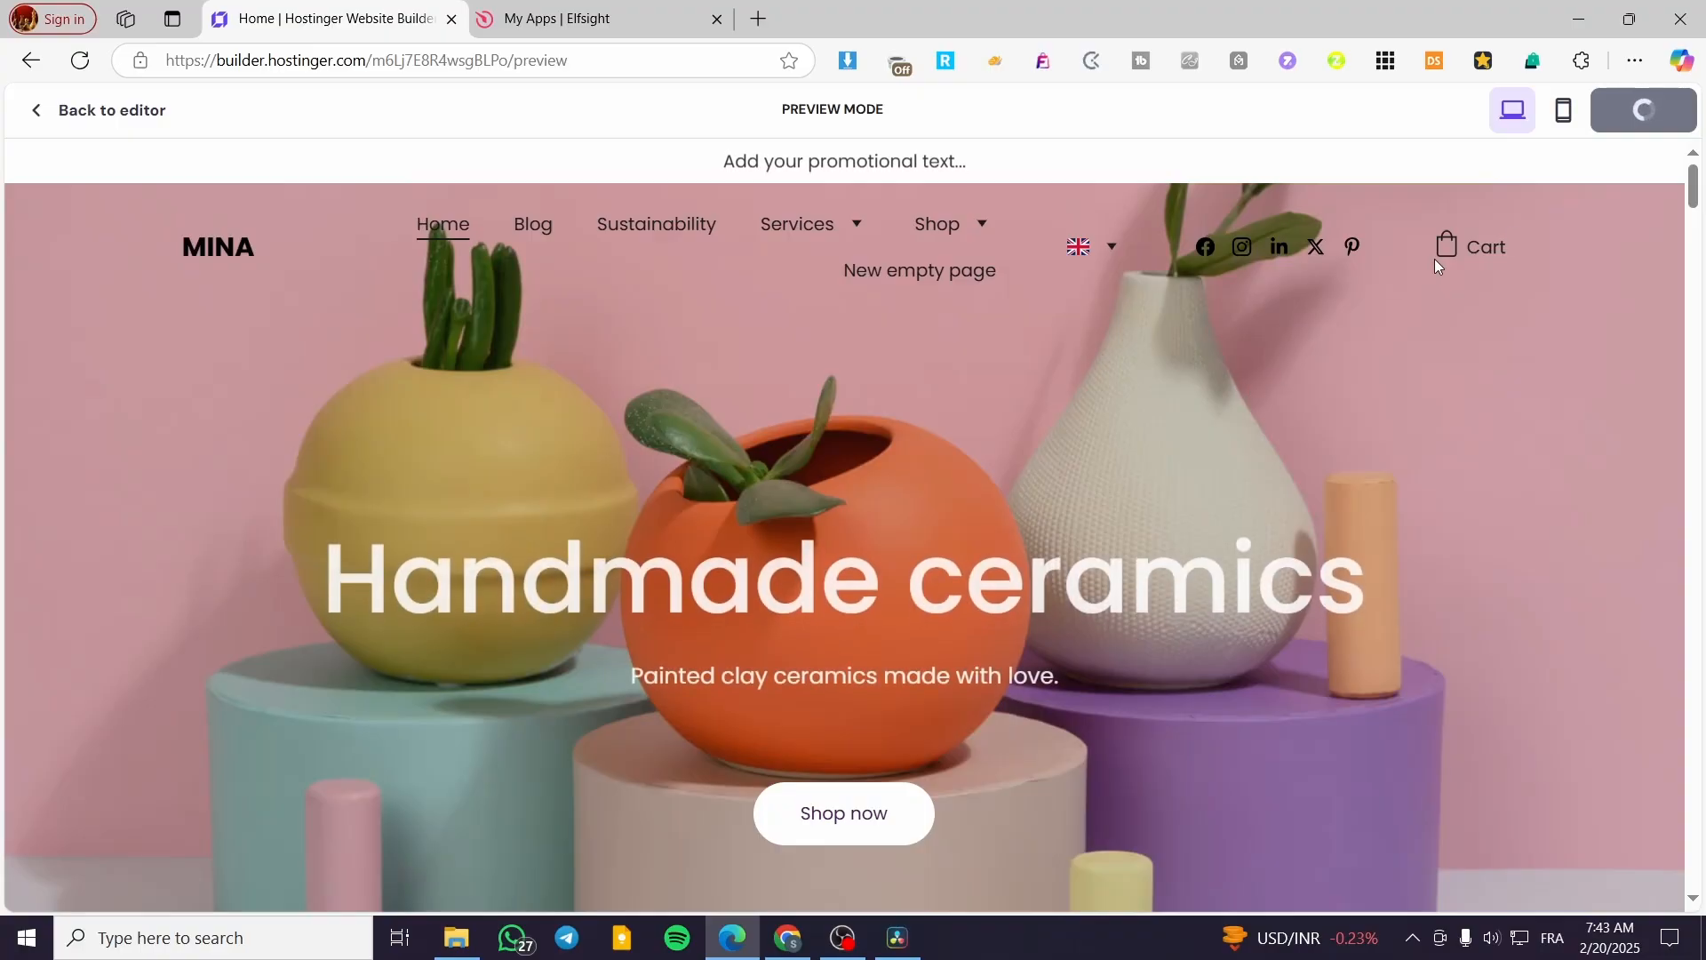
{"action": "mouse_move", "coordinate": [968, 236]}
{"action": "scroll", "coordinate": [647, 366], "scroll_direction": "down", "scroll_amount": 8}
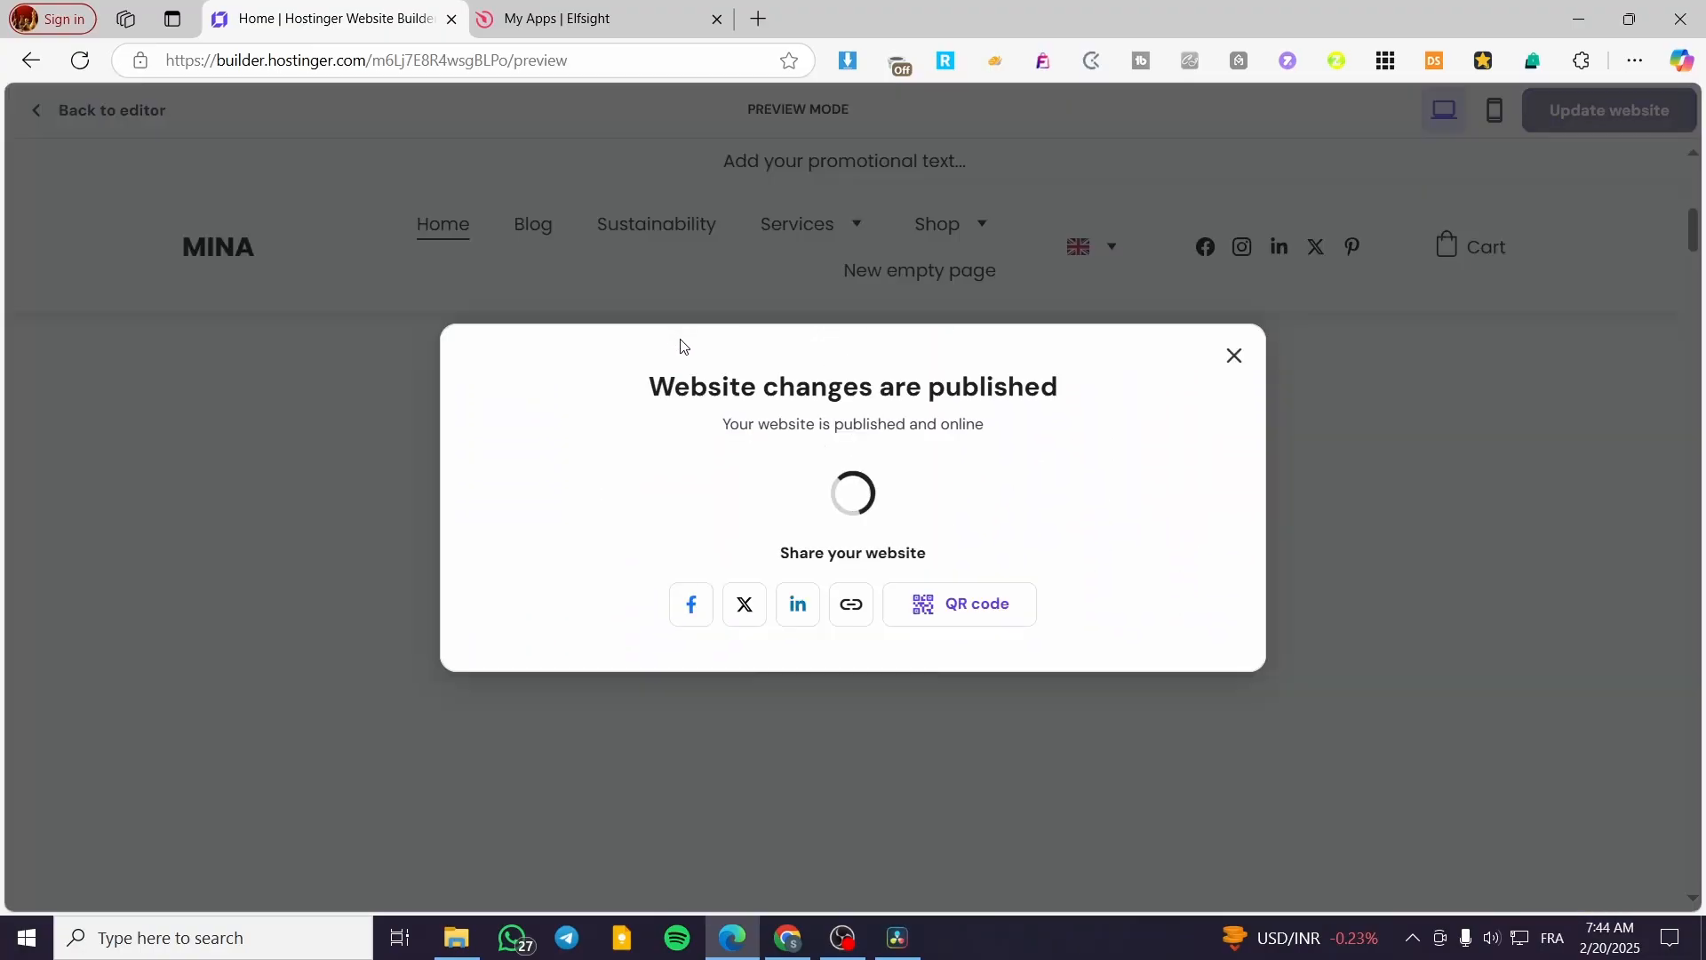
{"action": "left_click", "coordinate": [1234, 355]}
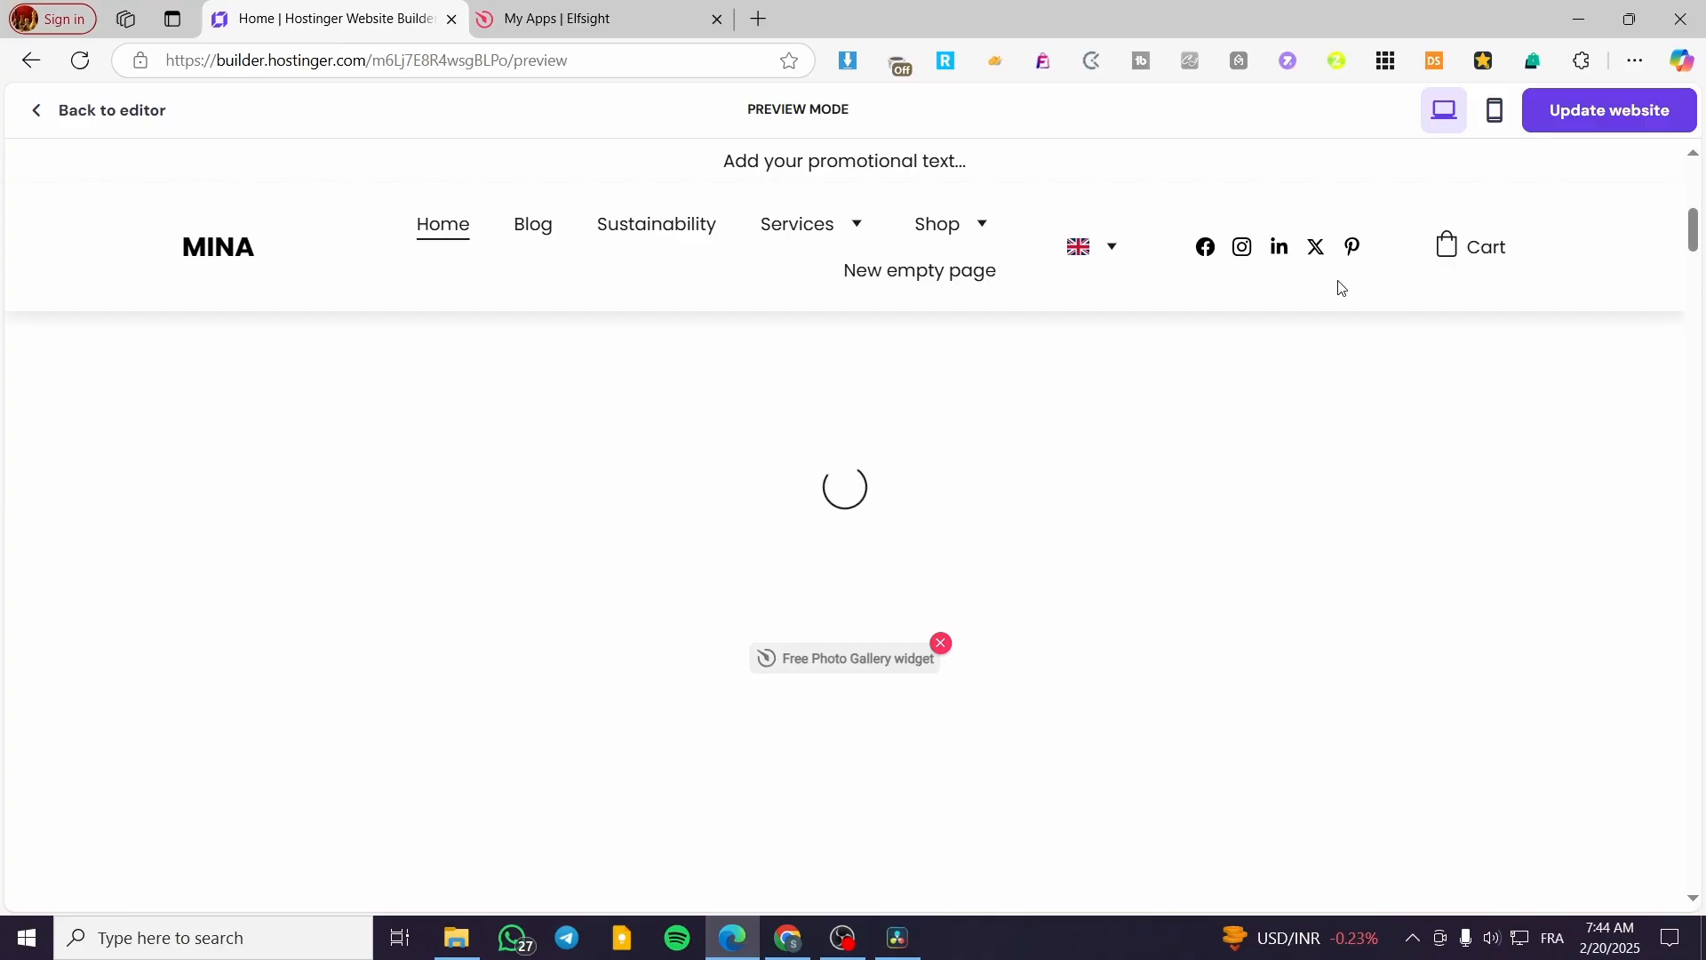